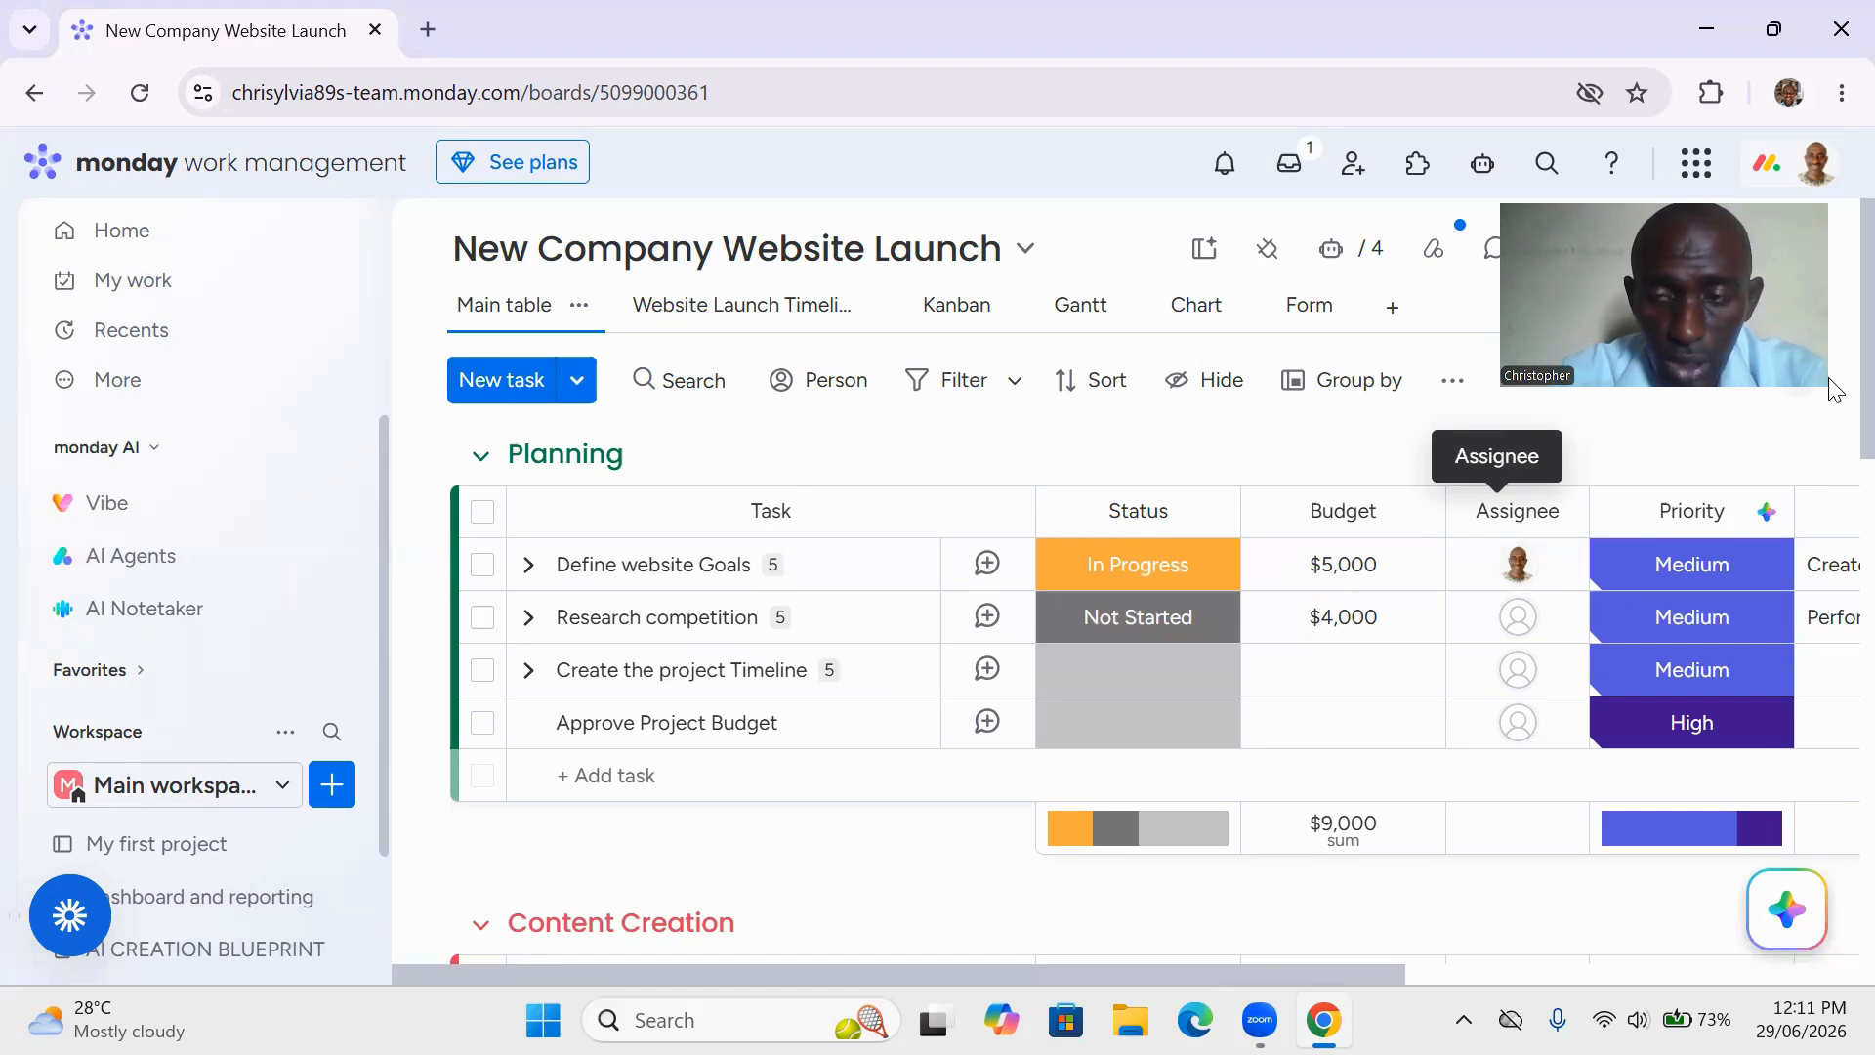
Look through the main table's task groups, from Planning and Content Creation to Design and Development and Testing and Launch.
scroll(1835, 390, "down", 3)
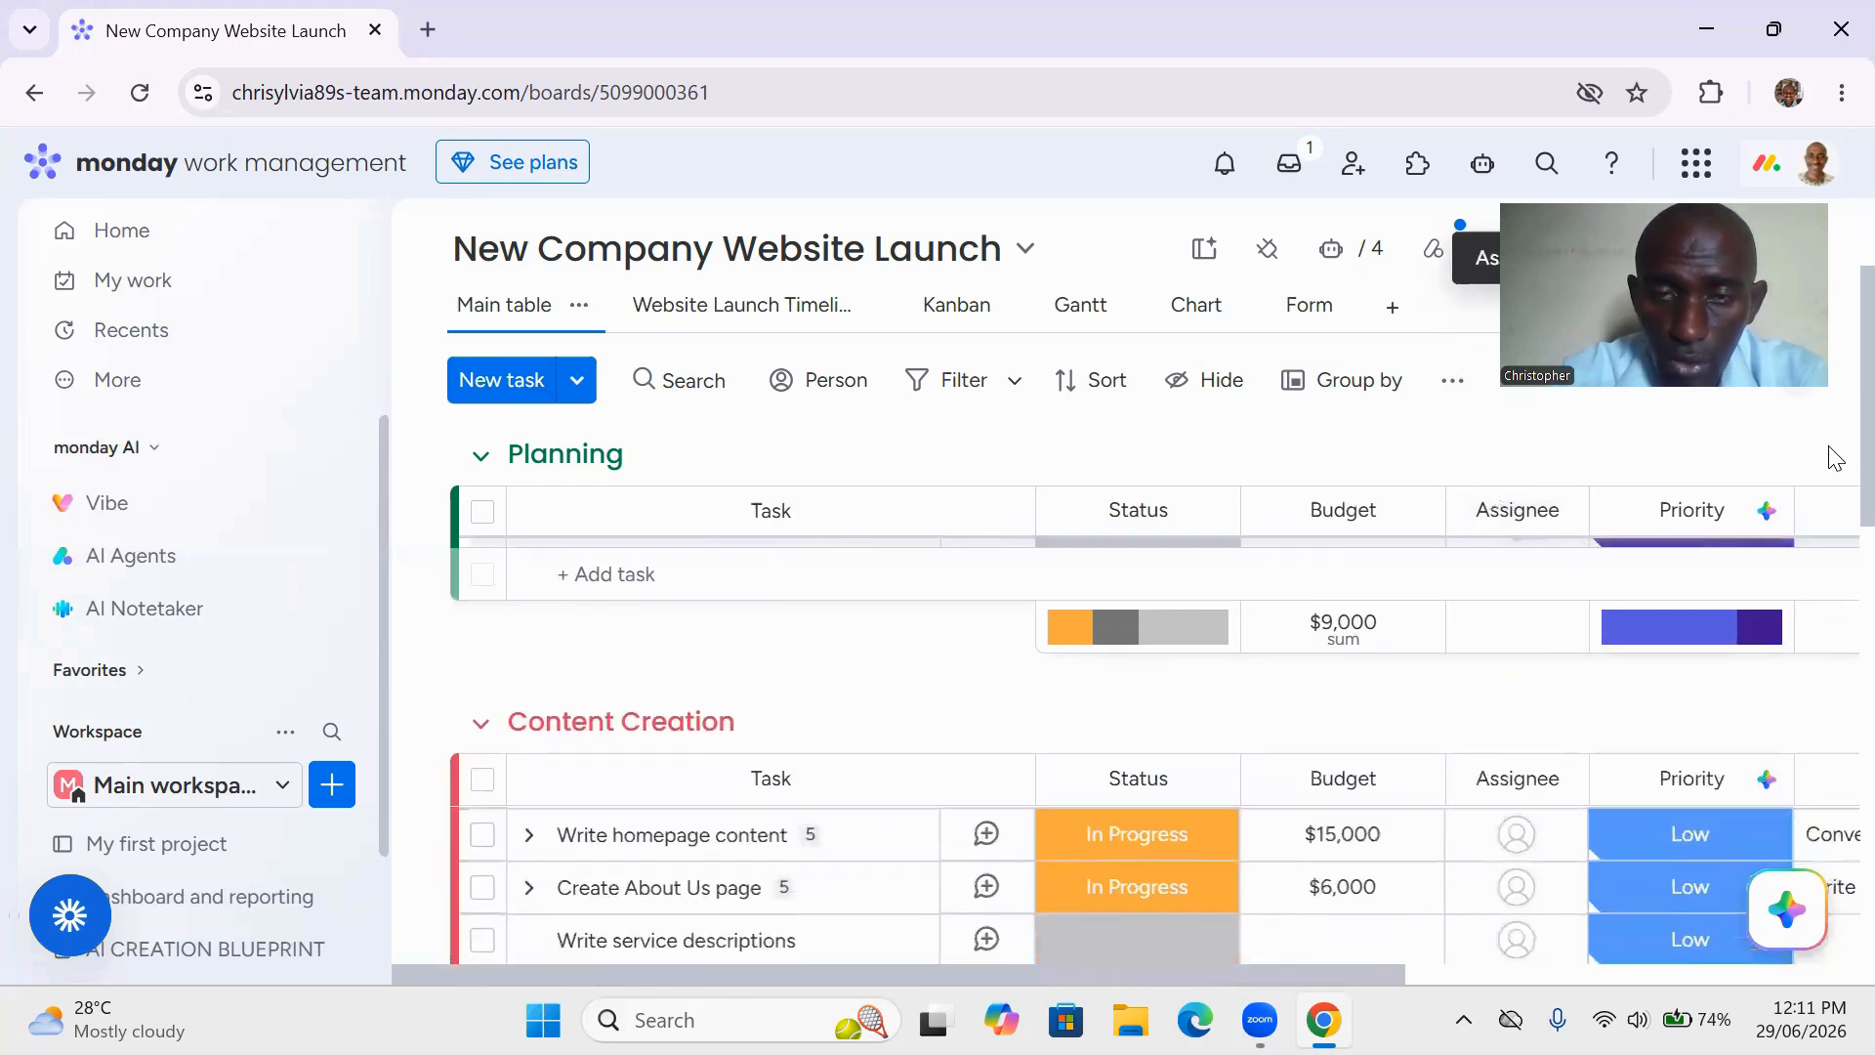
scroll(1834, 390, "up", 2)
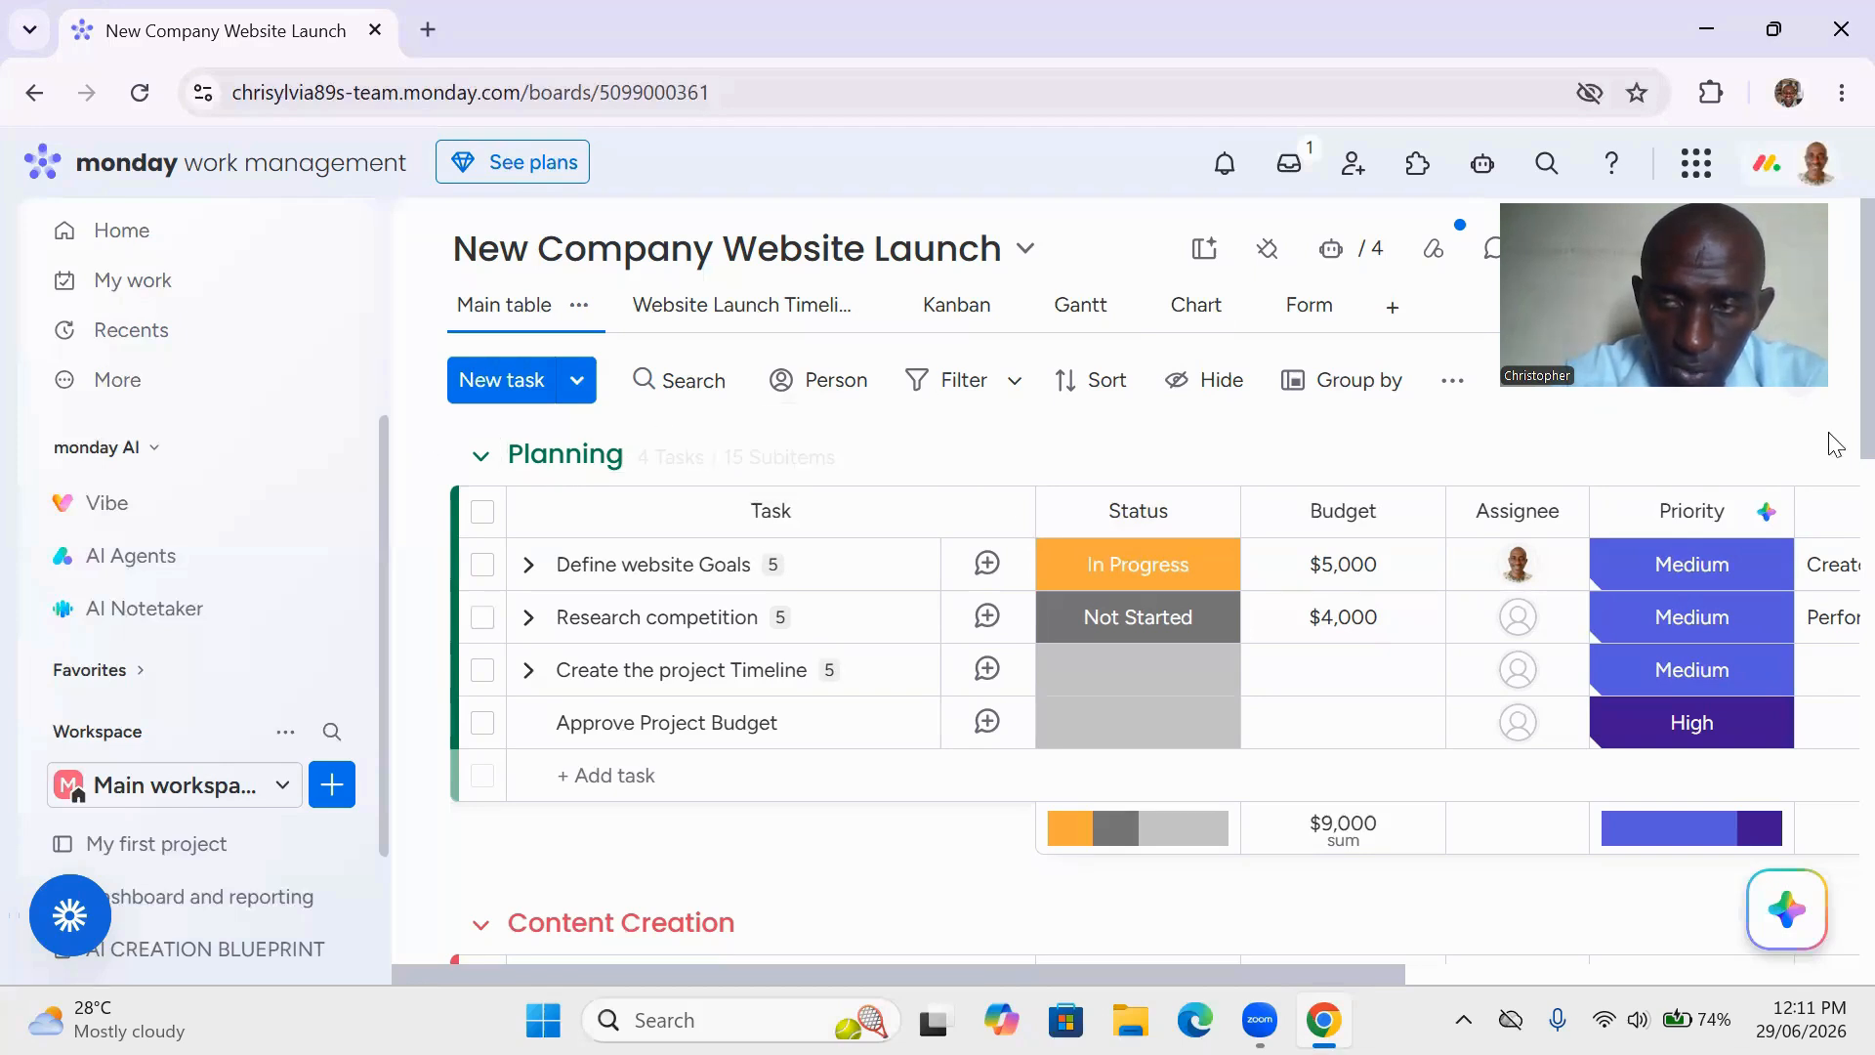
scroll(1833, 441, "down", 3)
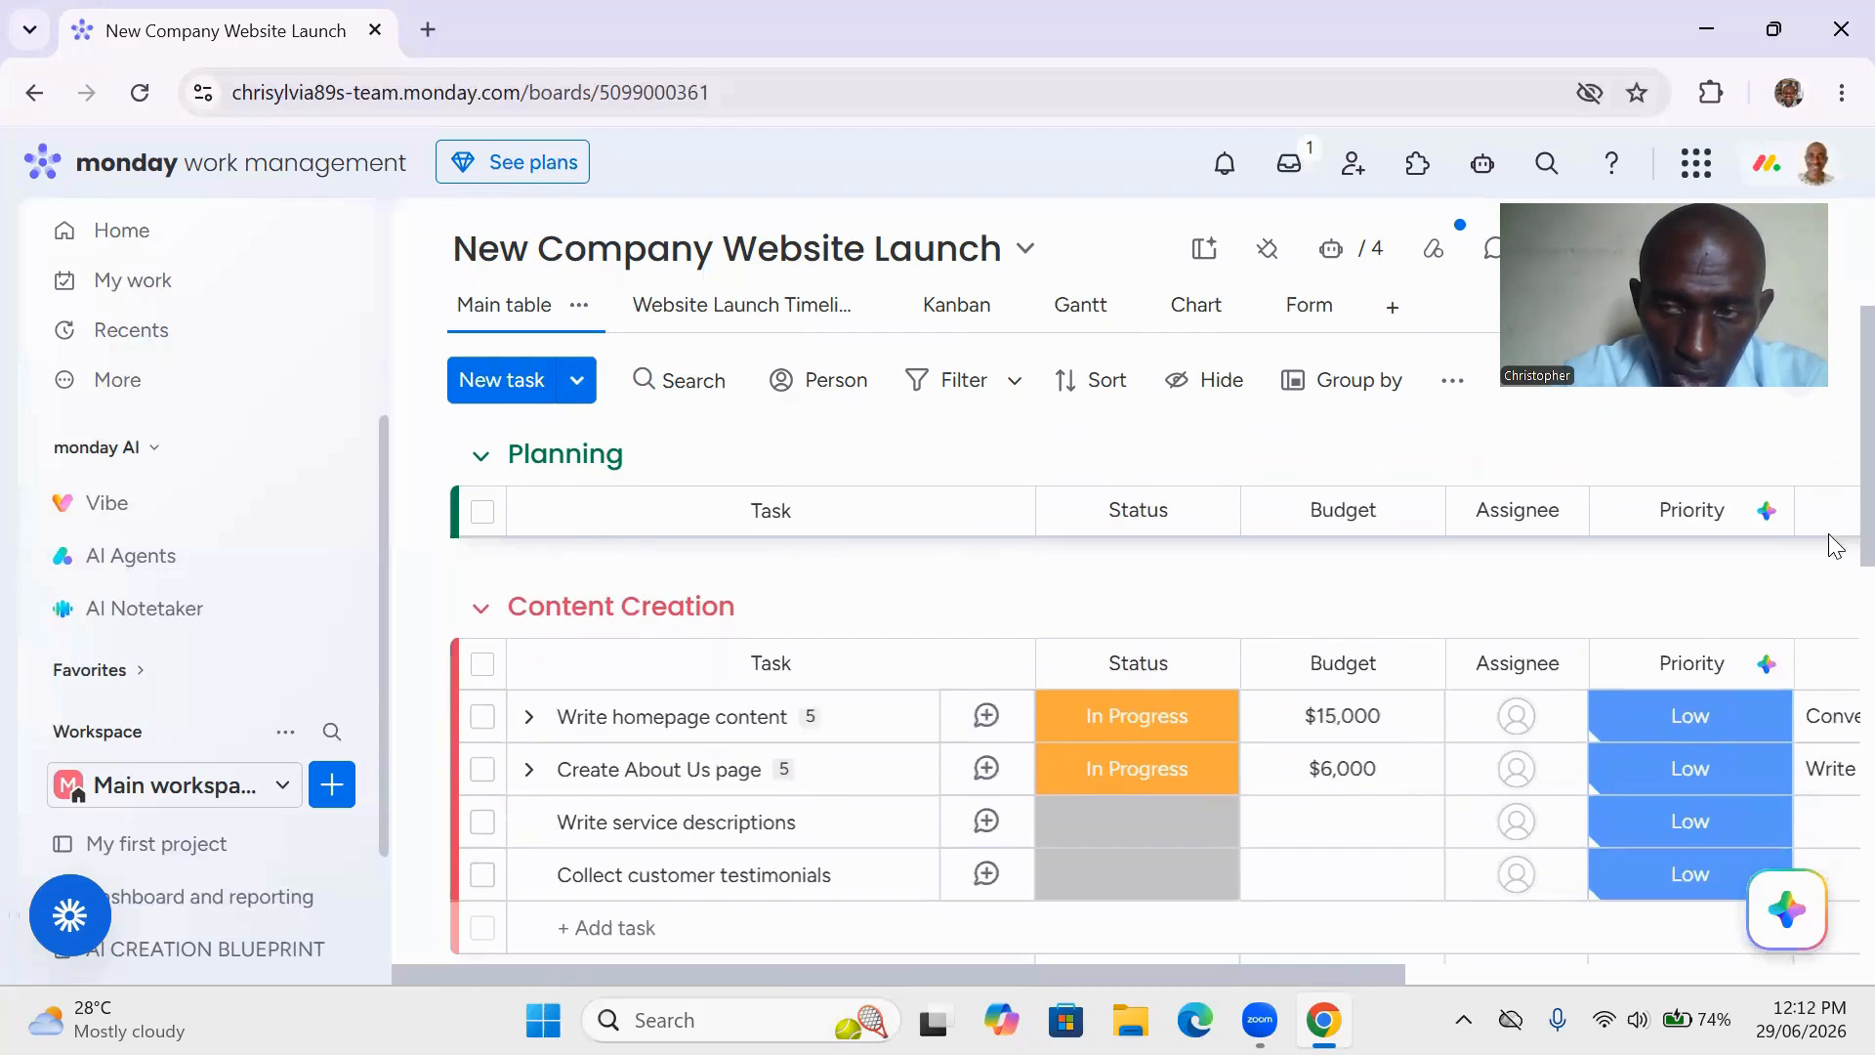
scroll(1832, 586, "down", 3)
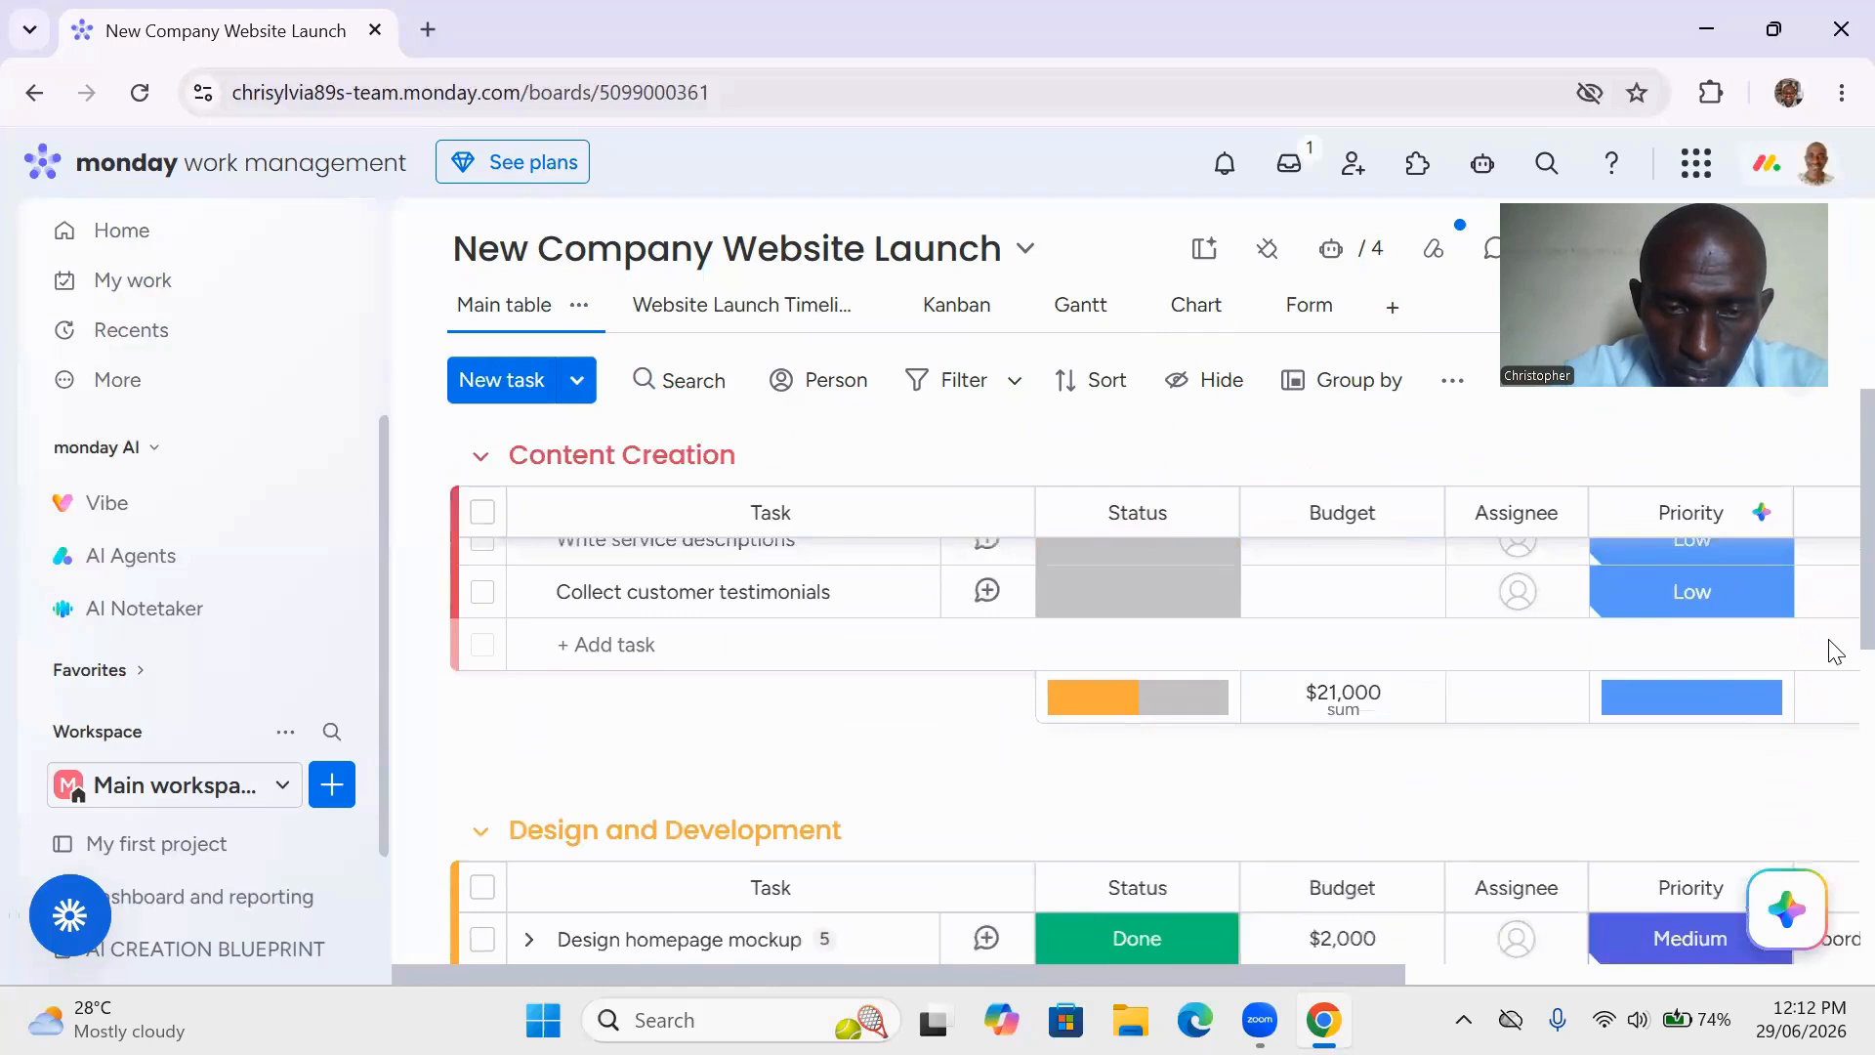
scroll(1836, 654, "down", 2)
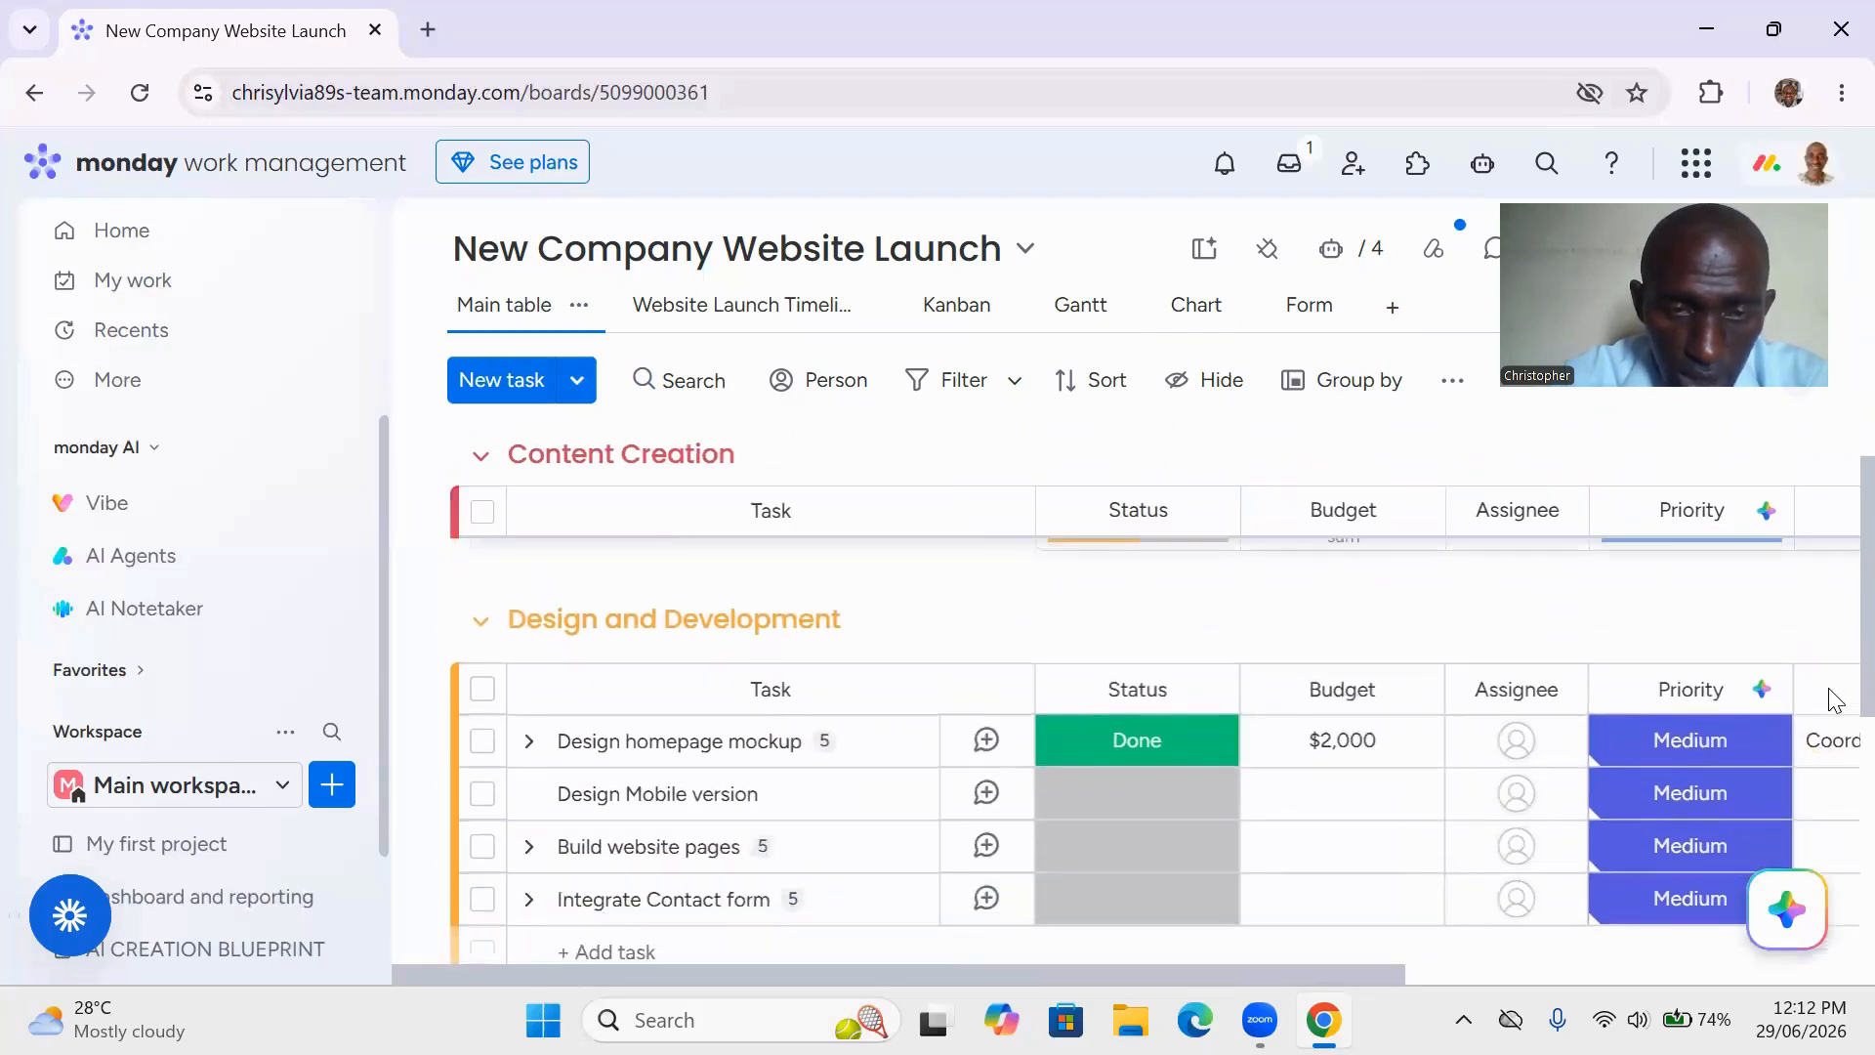
scroll(1833, 782, "down", 3)
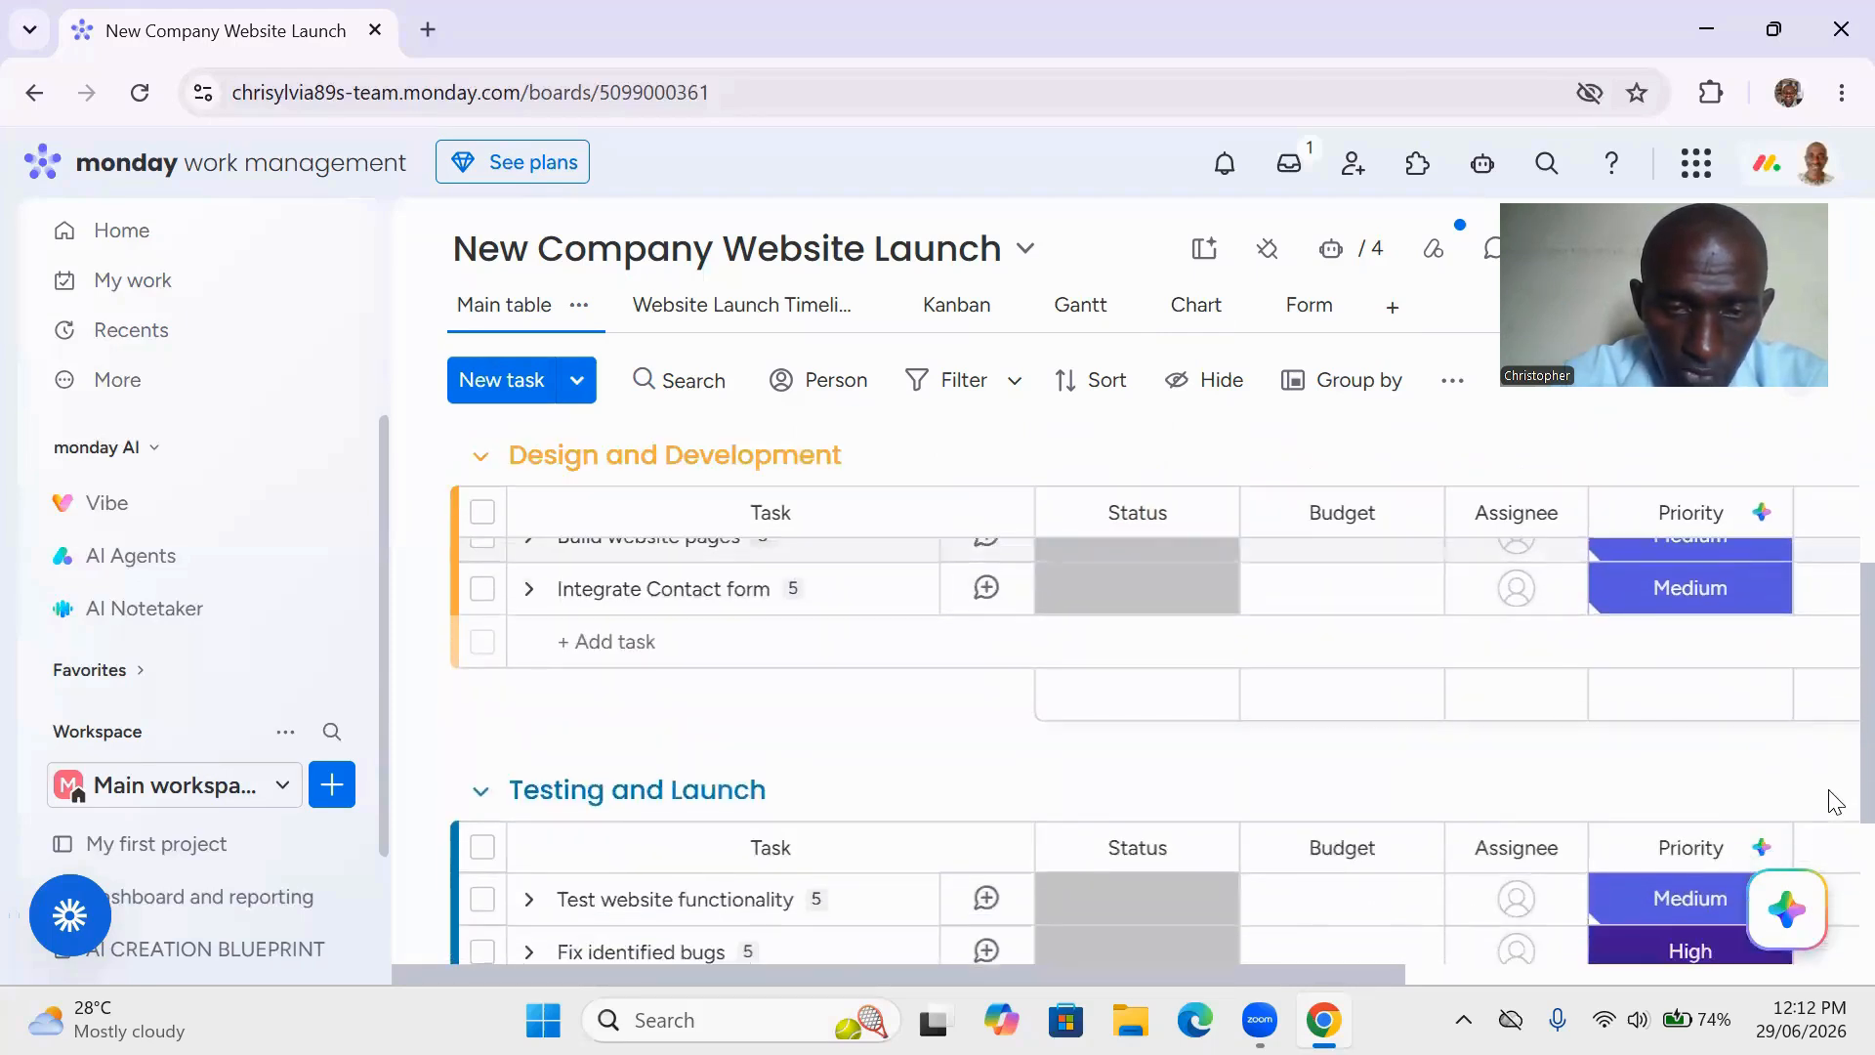
scroll(1835, 850, "down", 2)
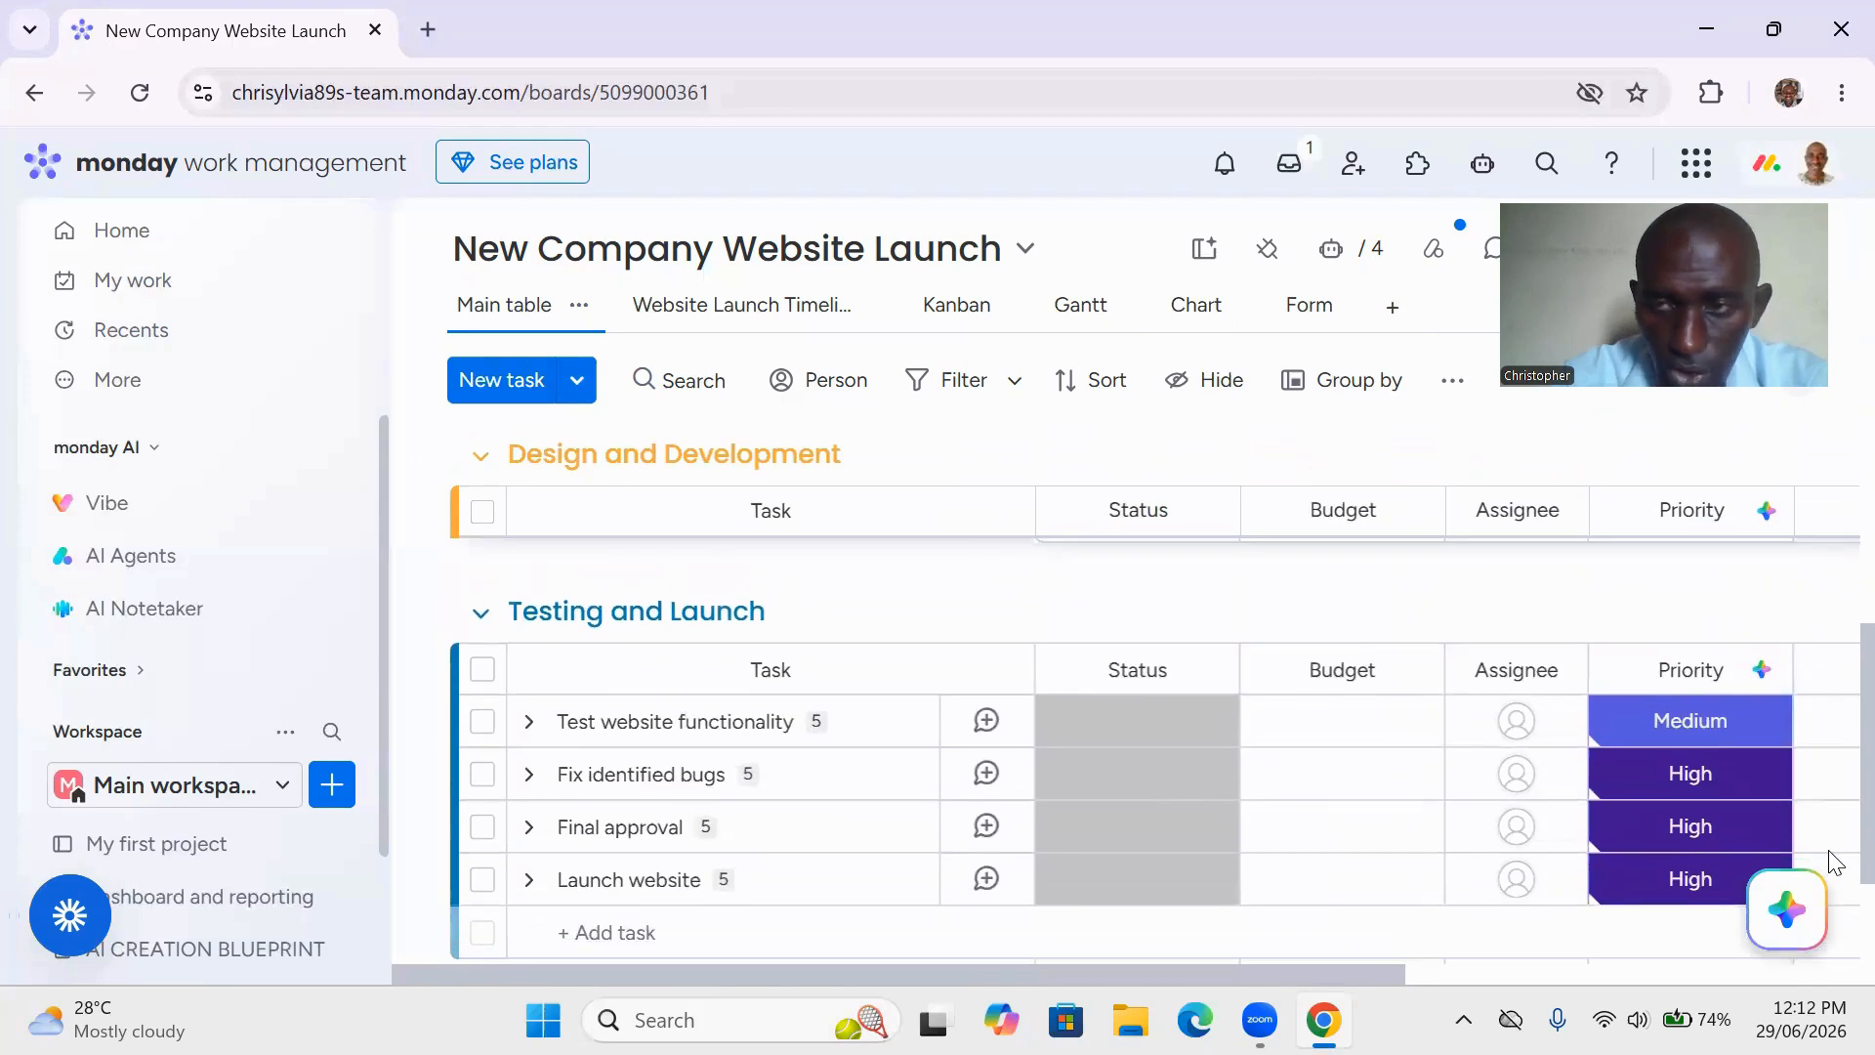
scroll(1828, 825, "up", 10)
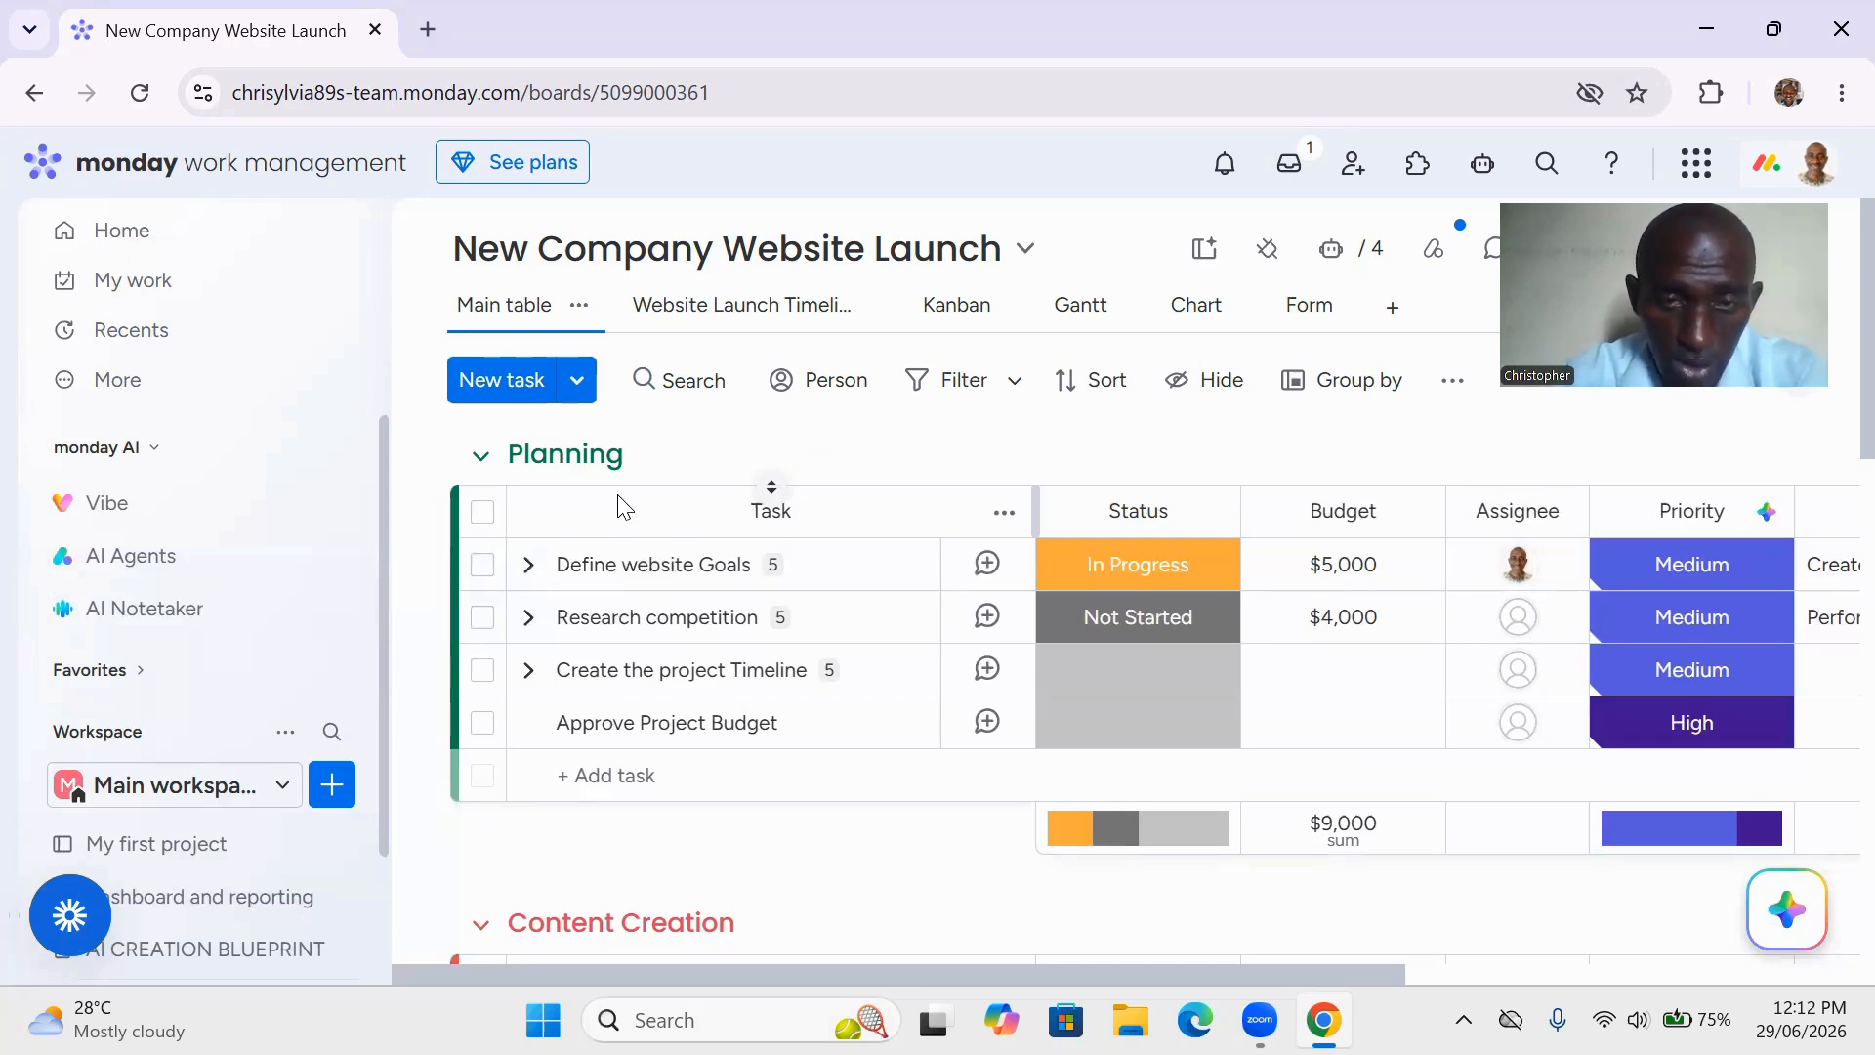
Expand the Define website Goals task in Planning to review its subitems' owner, status and date, and collapse it again.
left_click(529, 580)
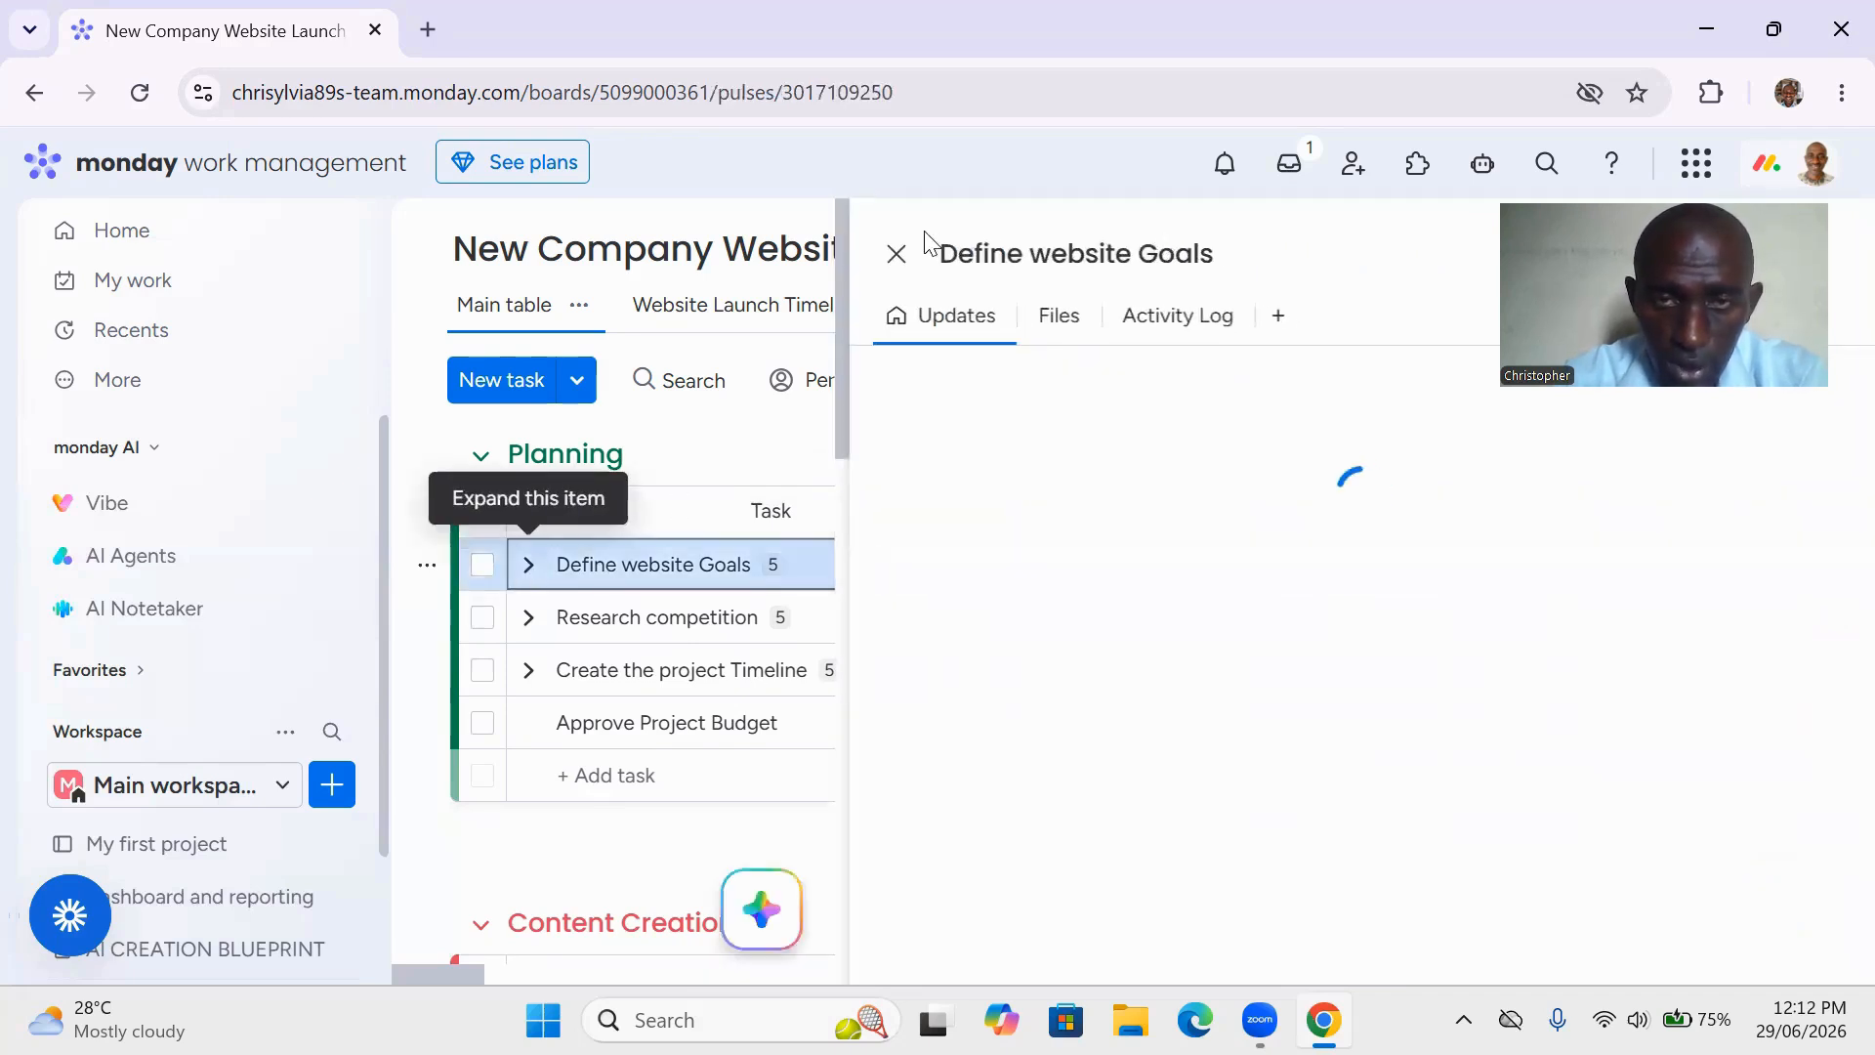
left_click(896, 253)
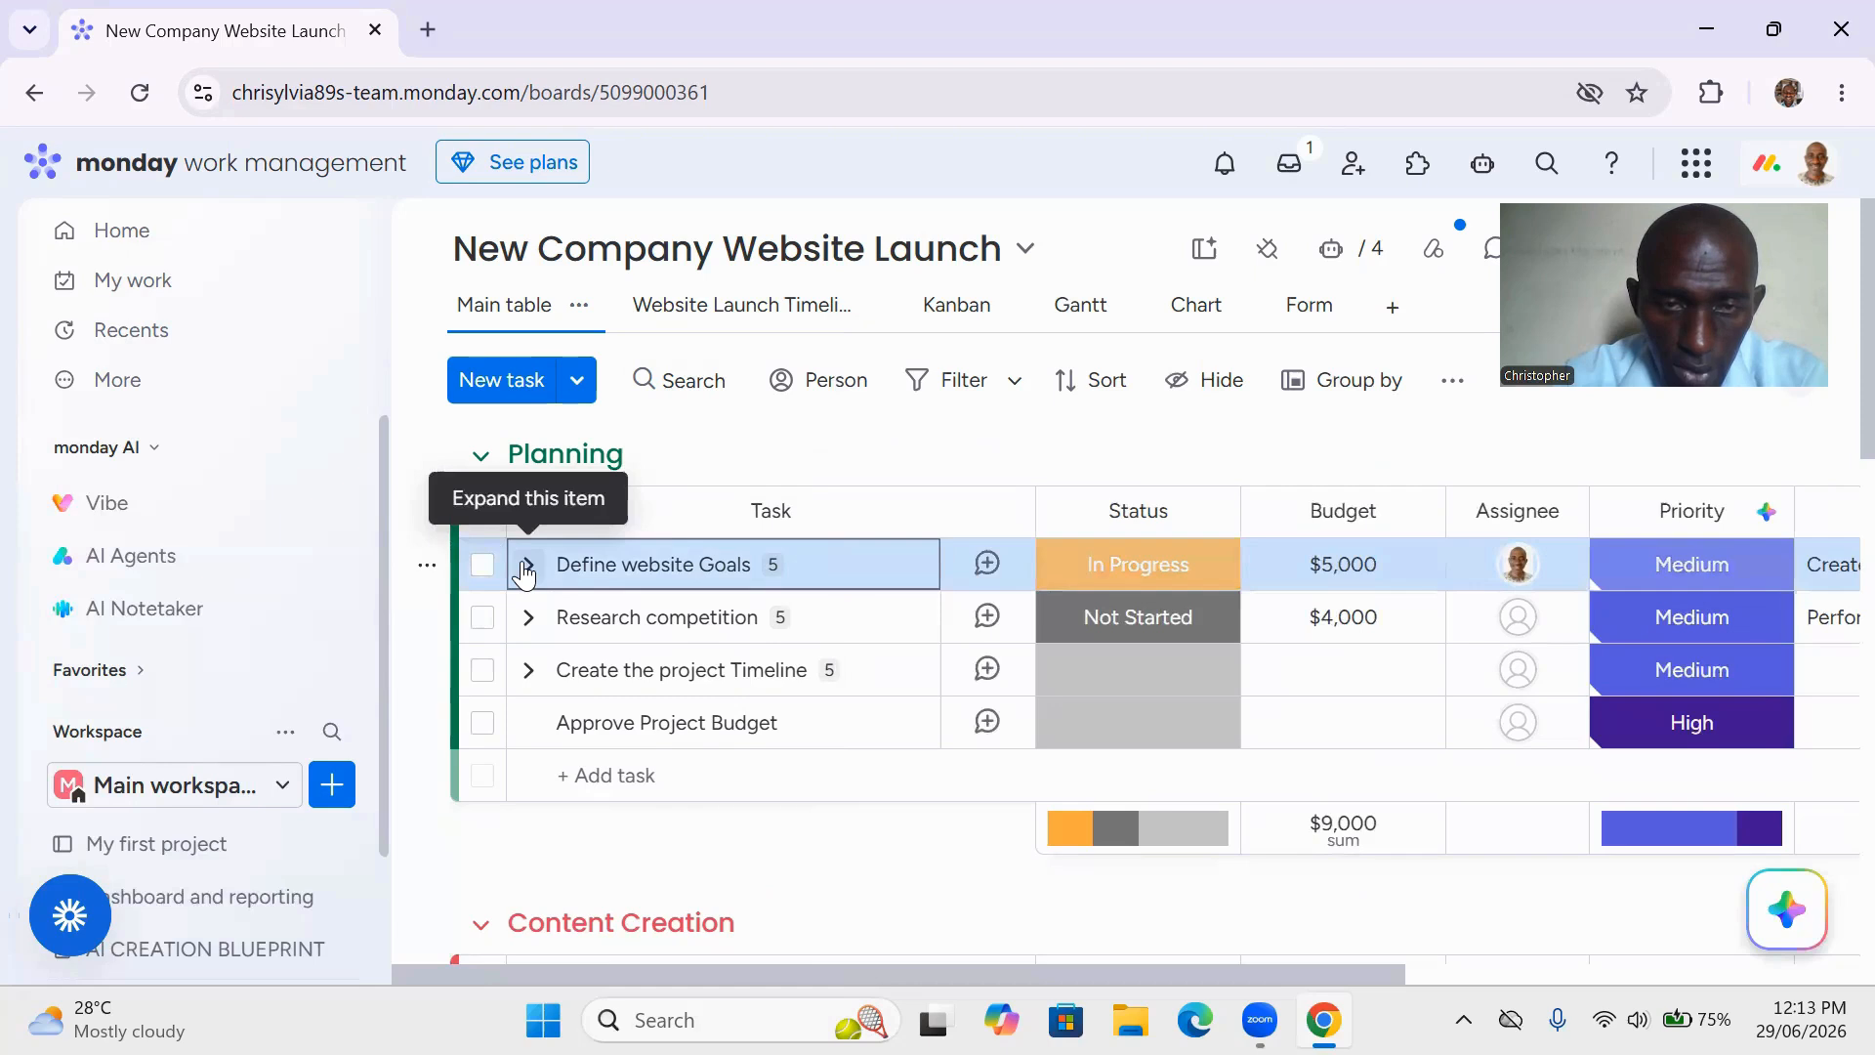
left_click(528, 566)
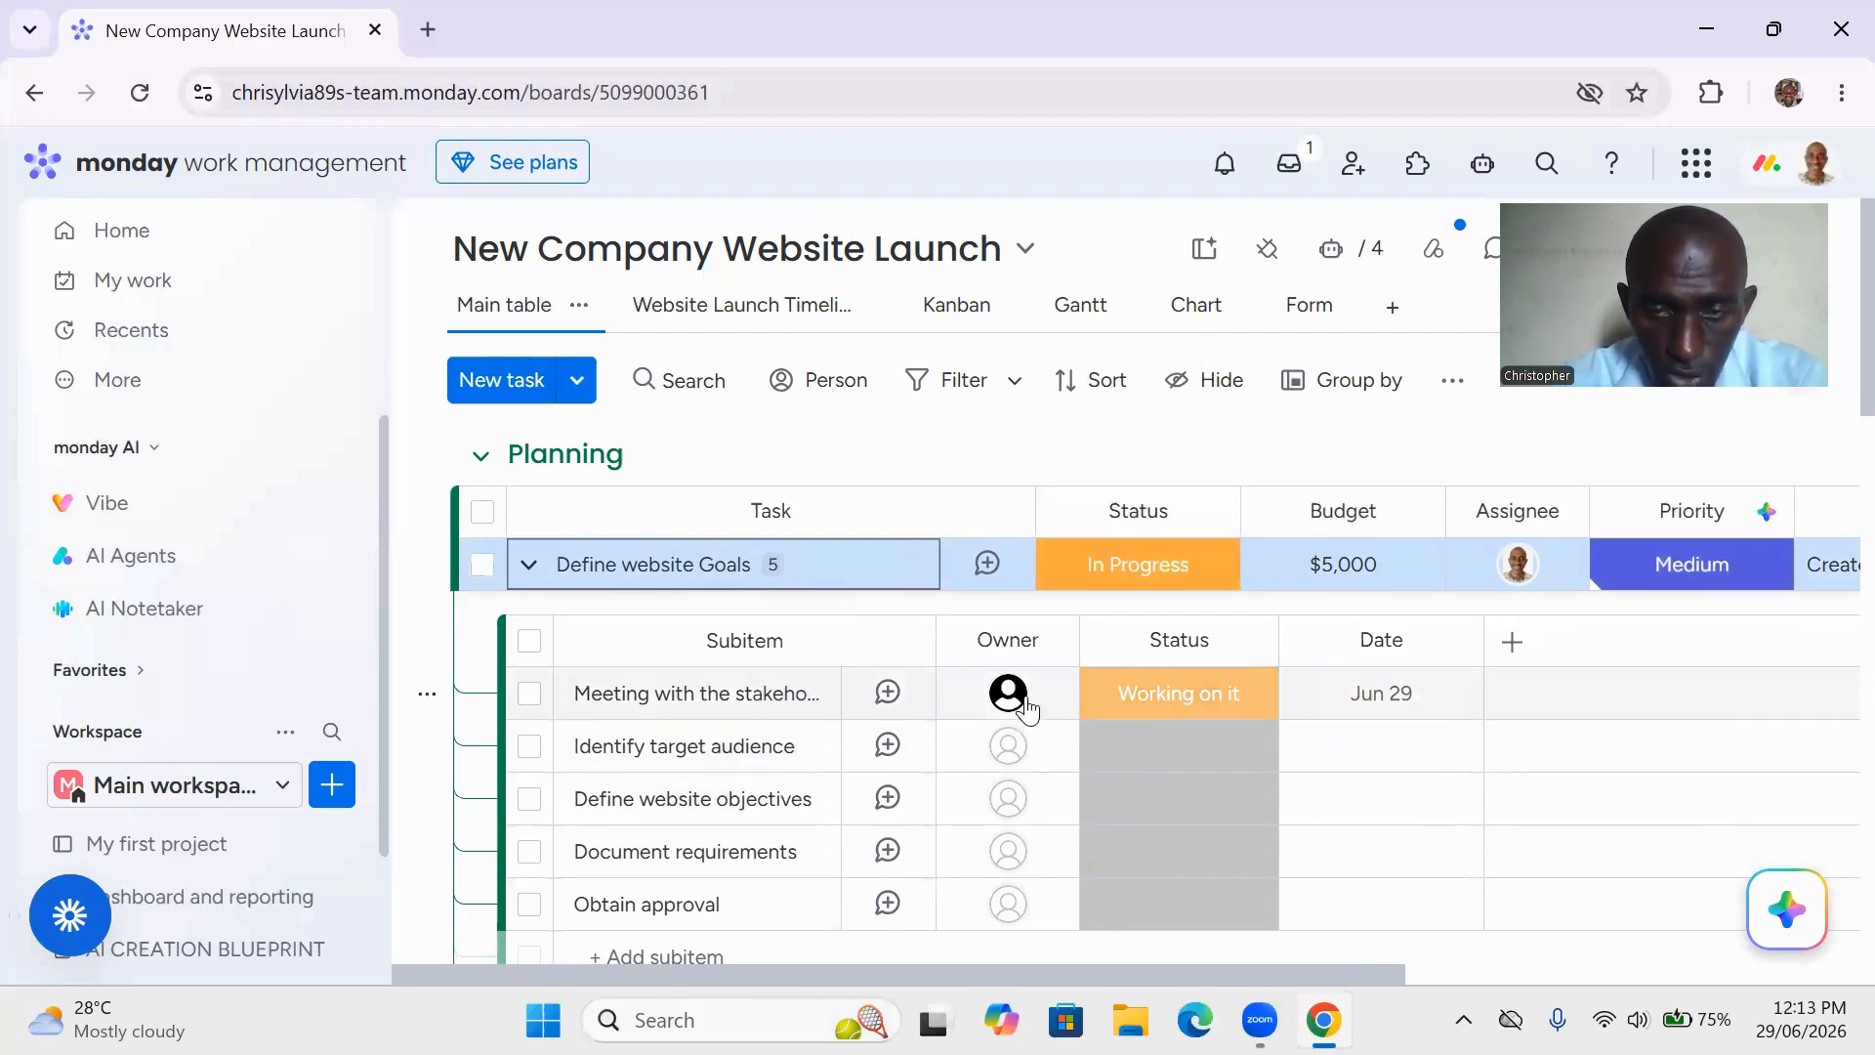
mouse_move(1016, 698)
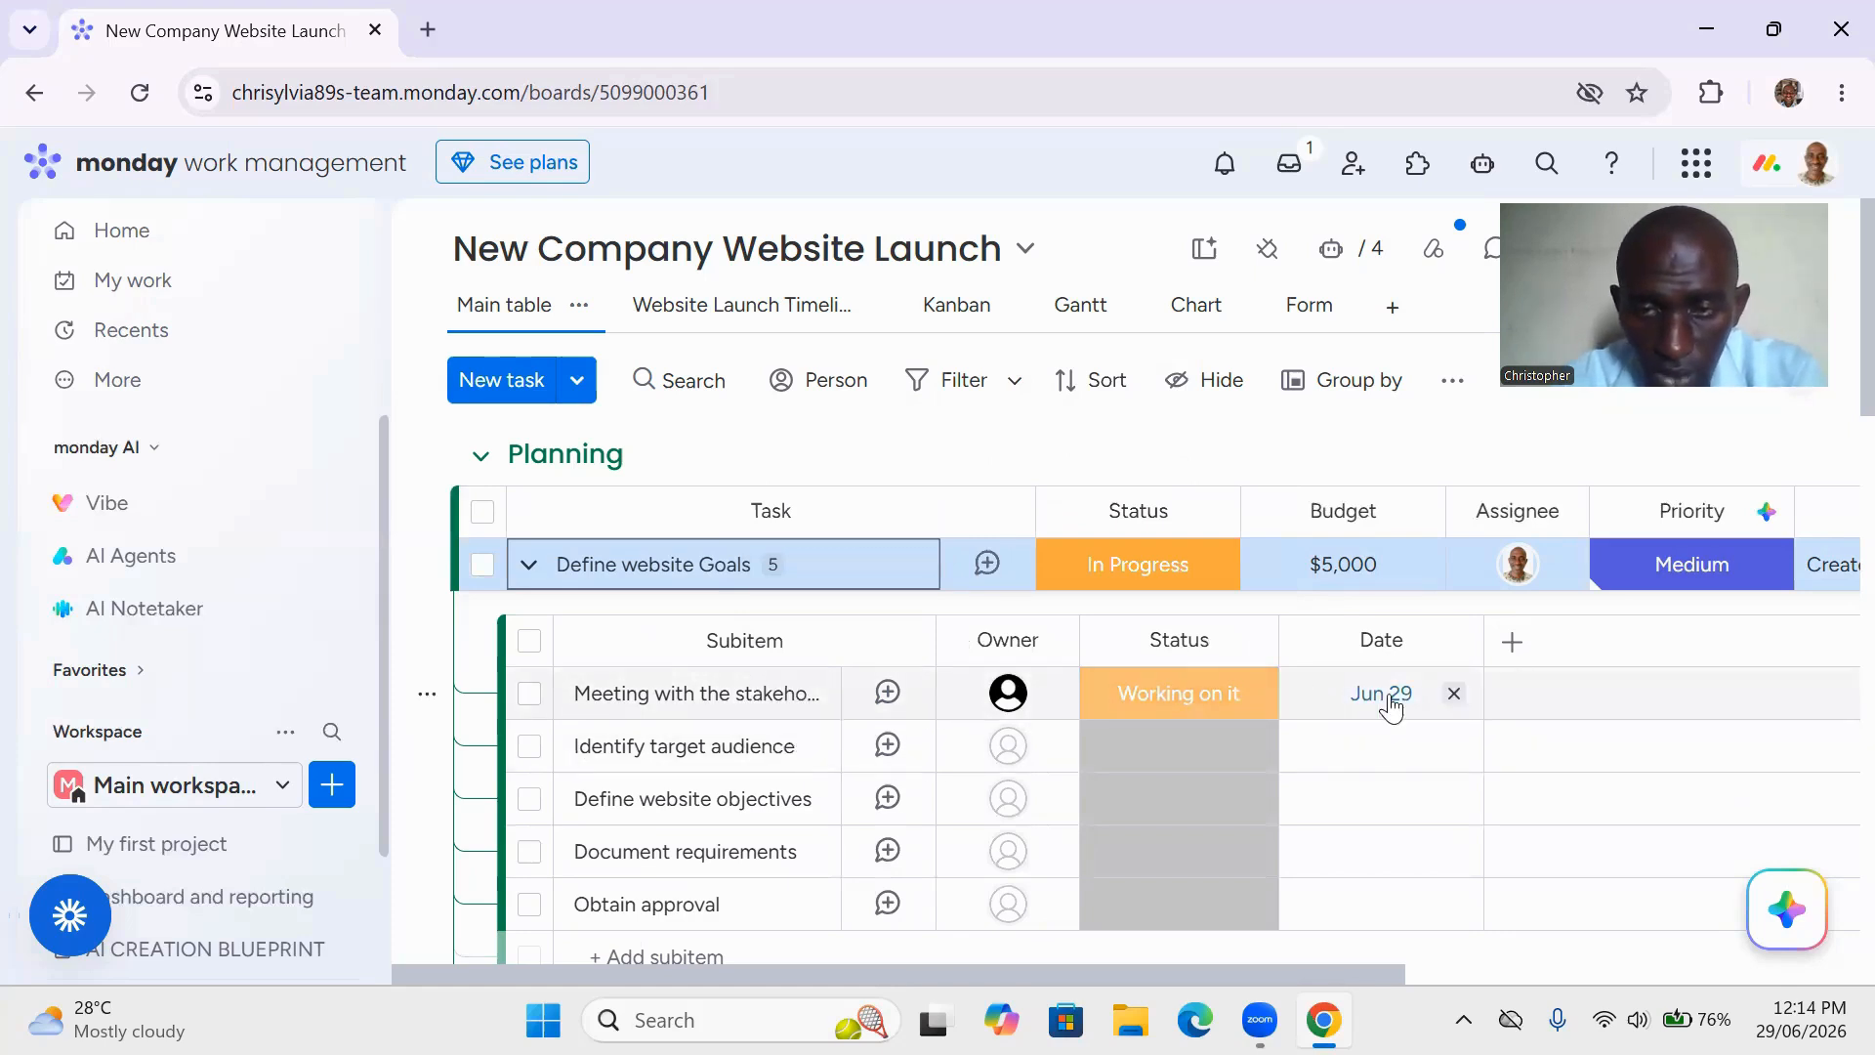
left_click(1188, 705)
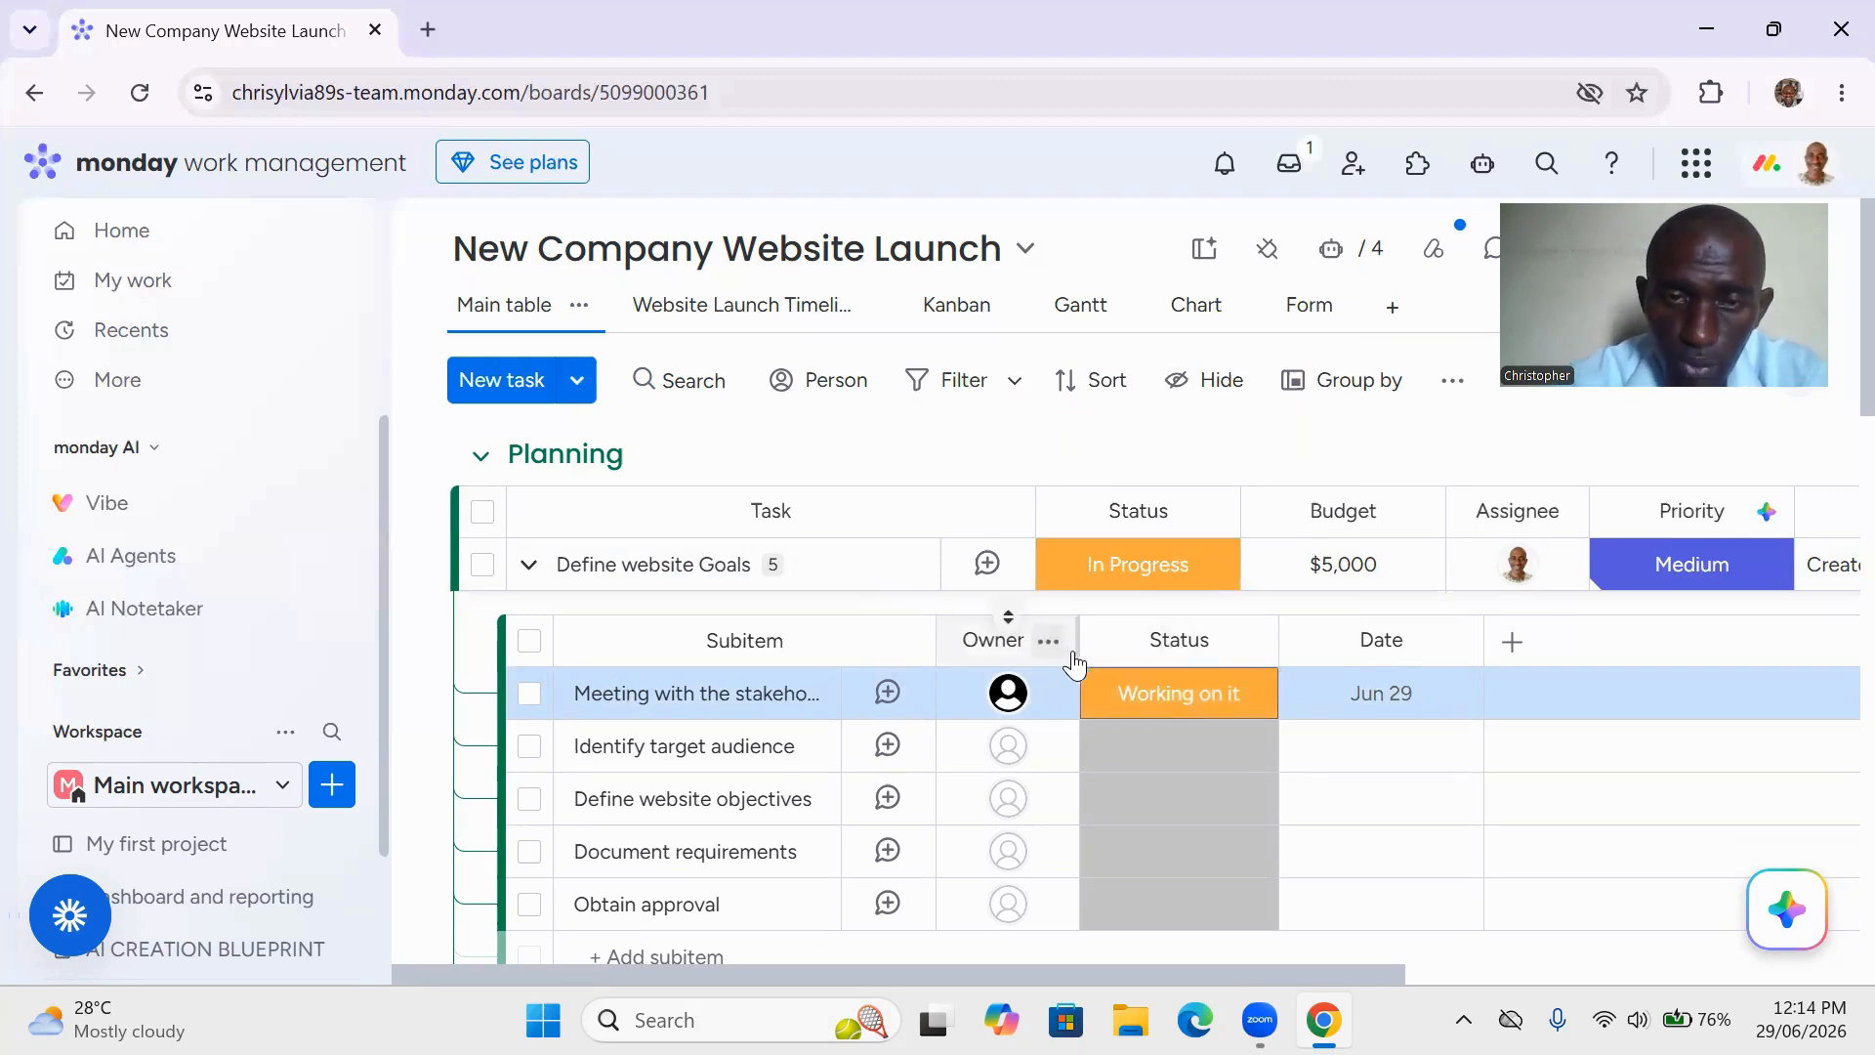
left_click(533, 578)
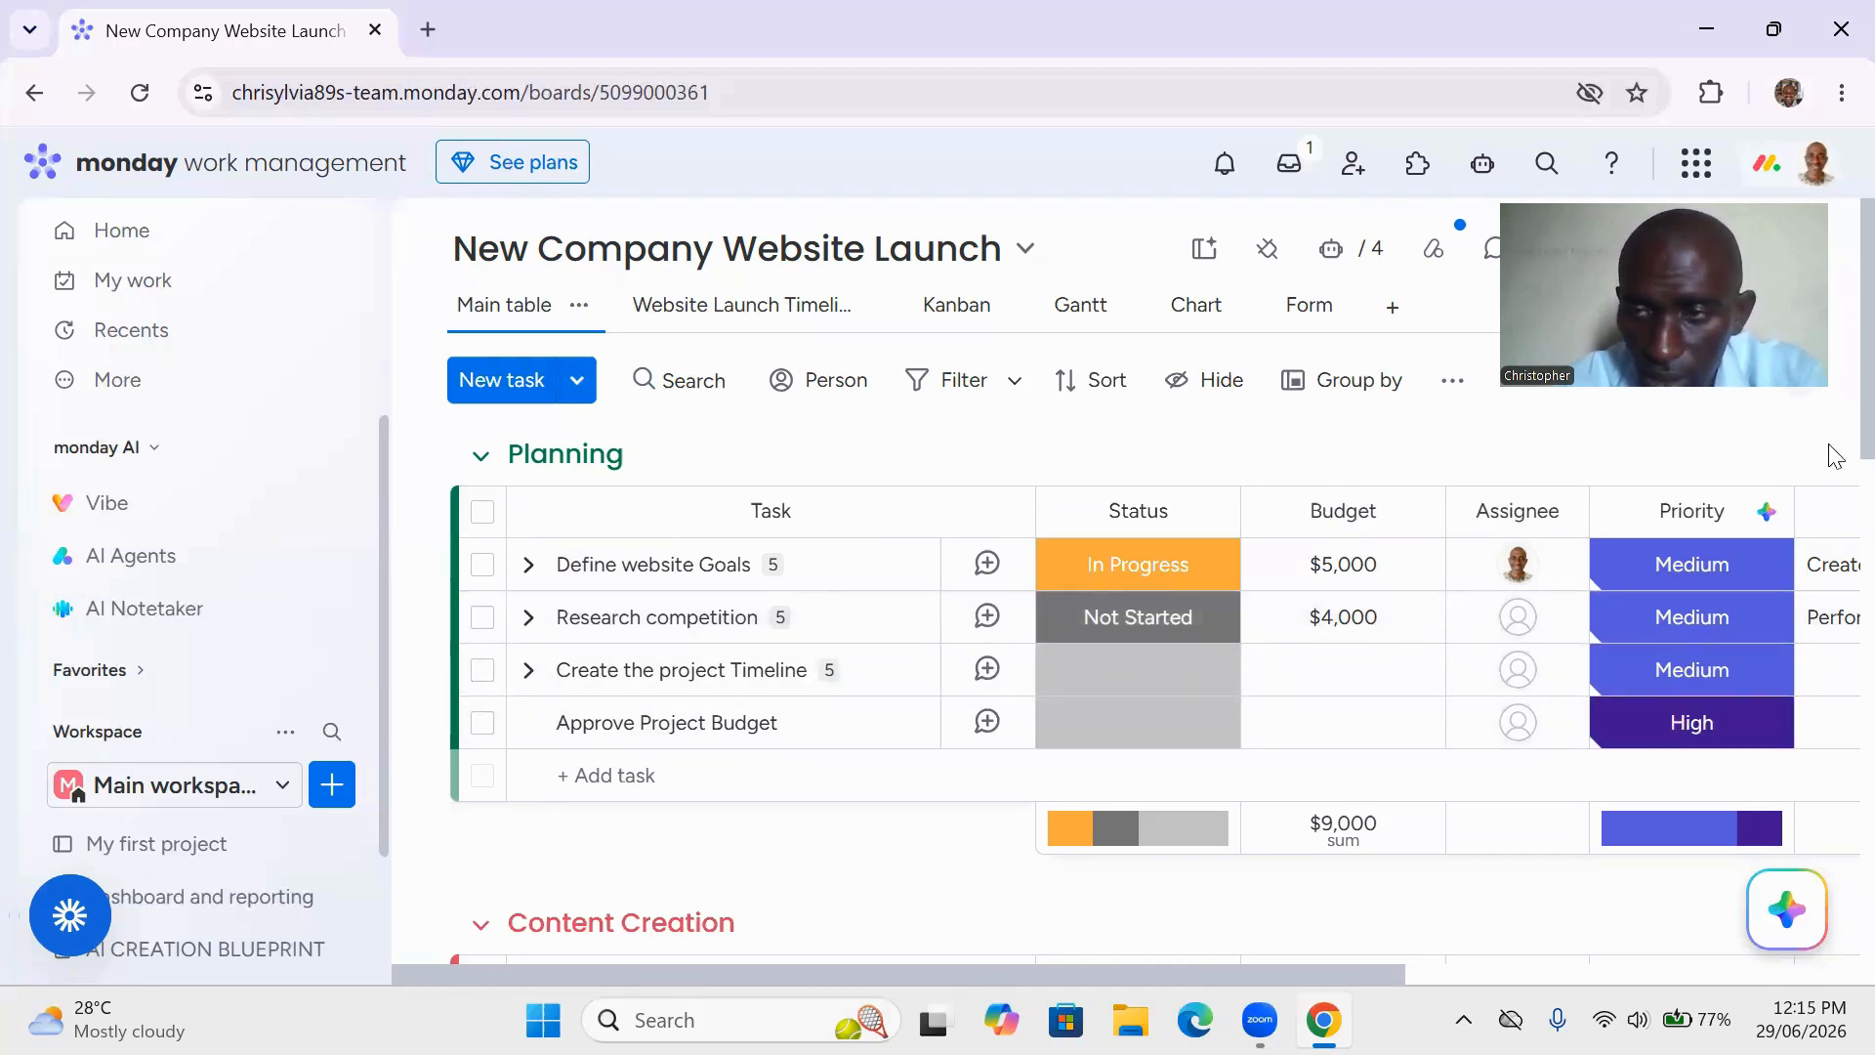
Expand the Launch website task in the Testing and Launch group to review its subitems, and collapse it again.
scroll(1834, 459, "down", 3)
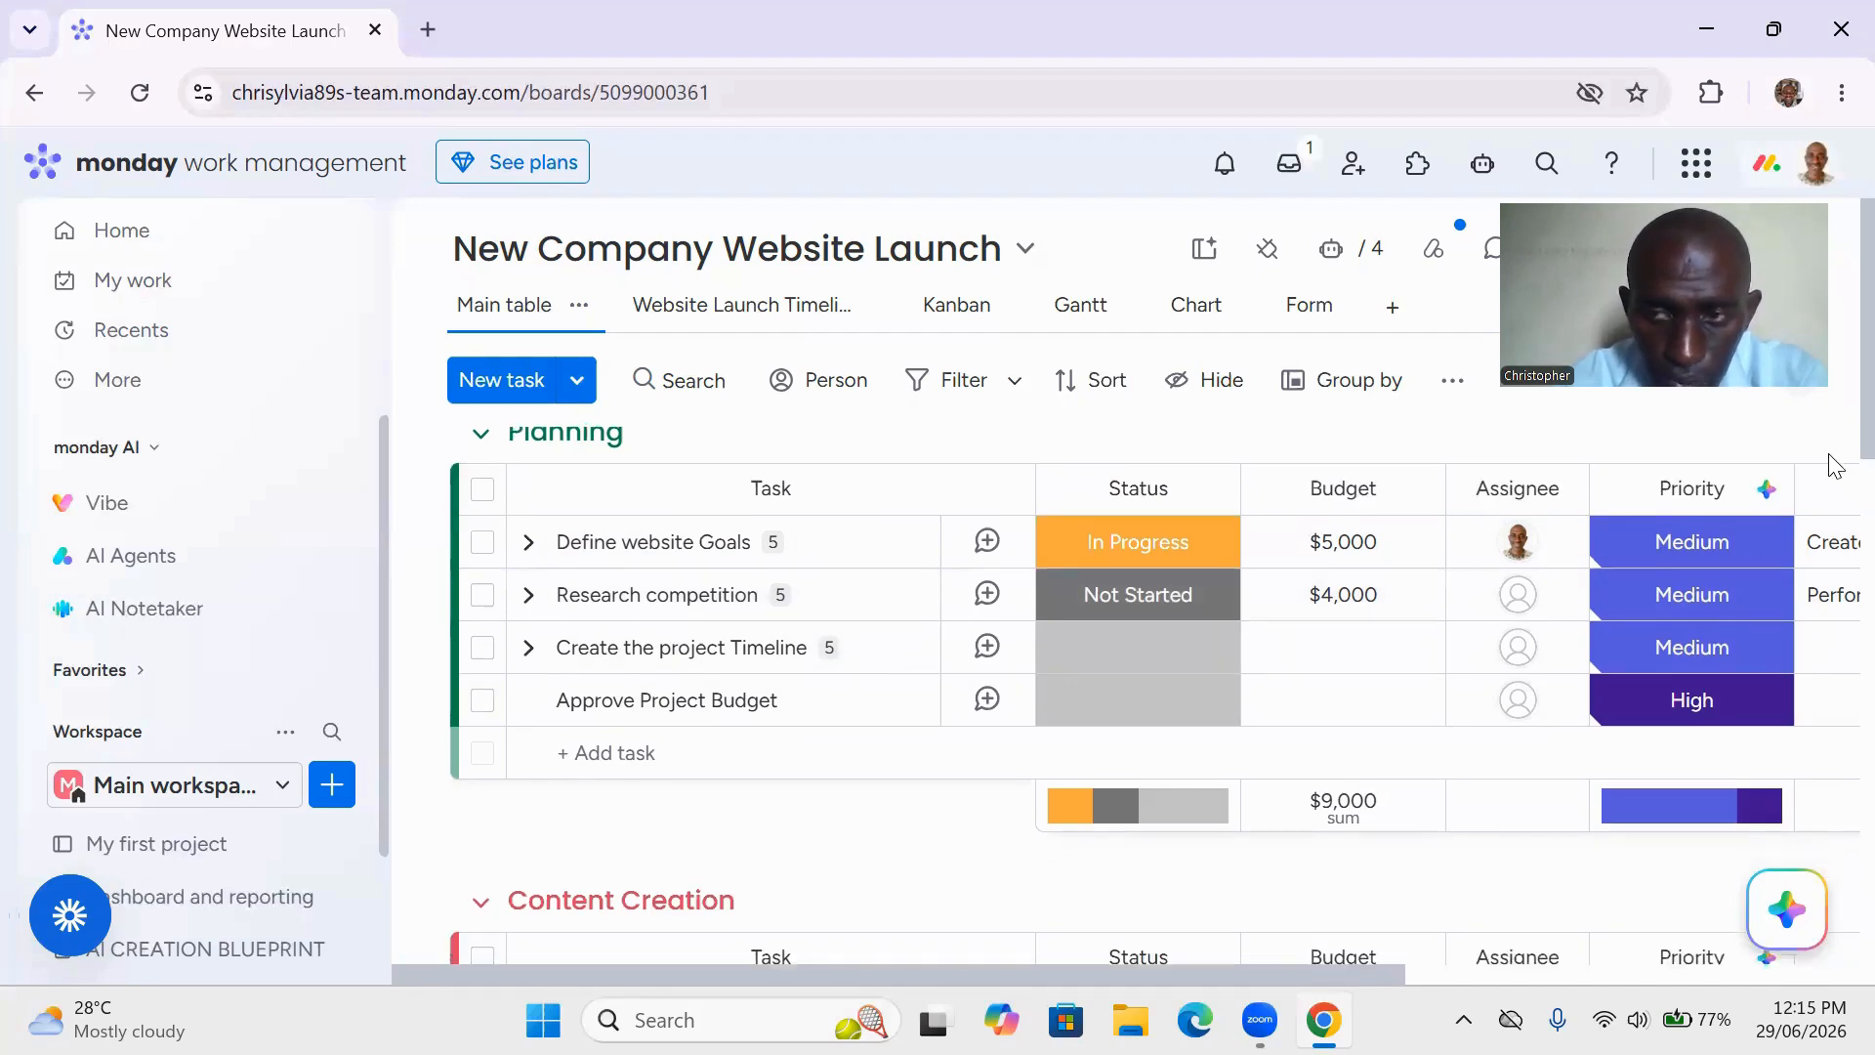
scroll(1834, 520, "down", 2)
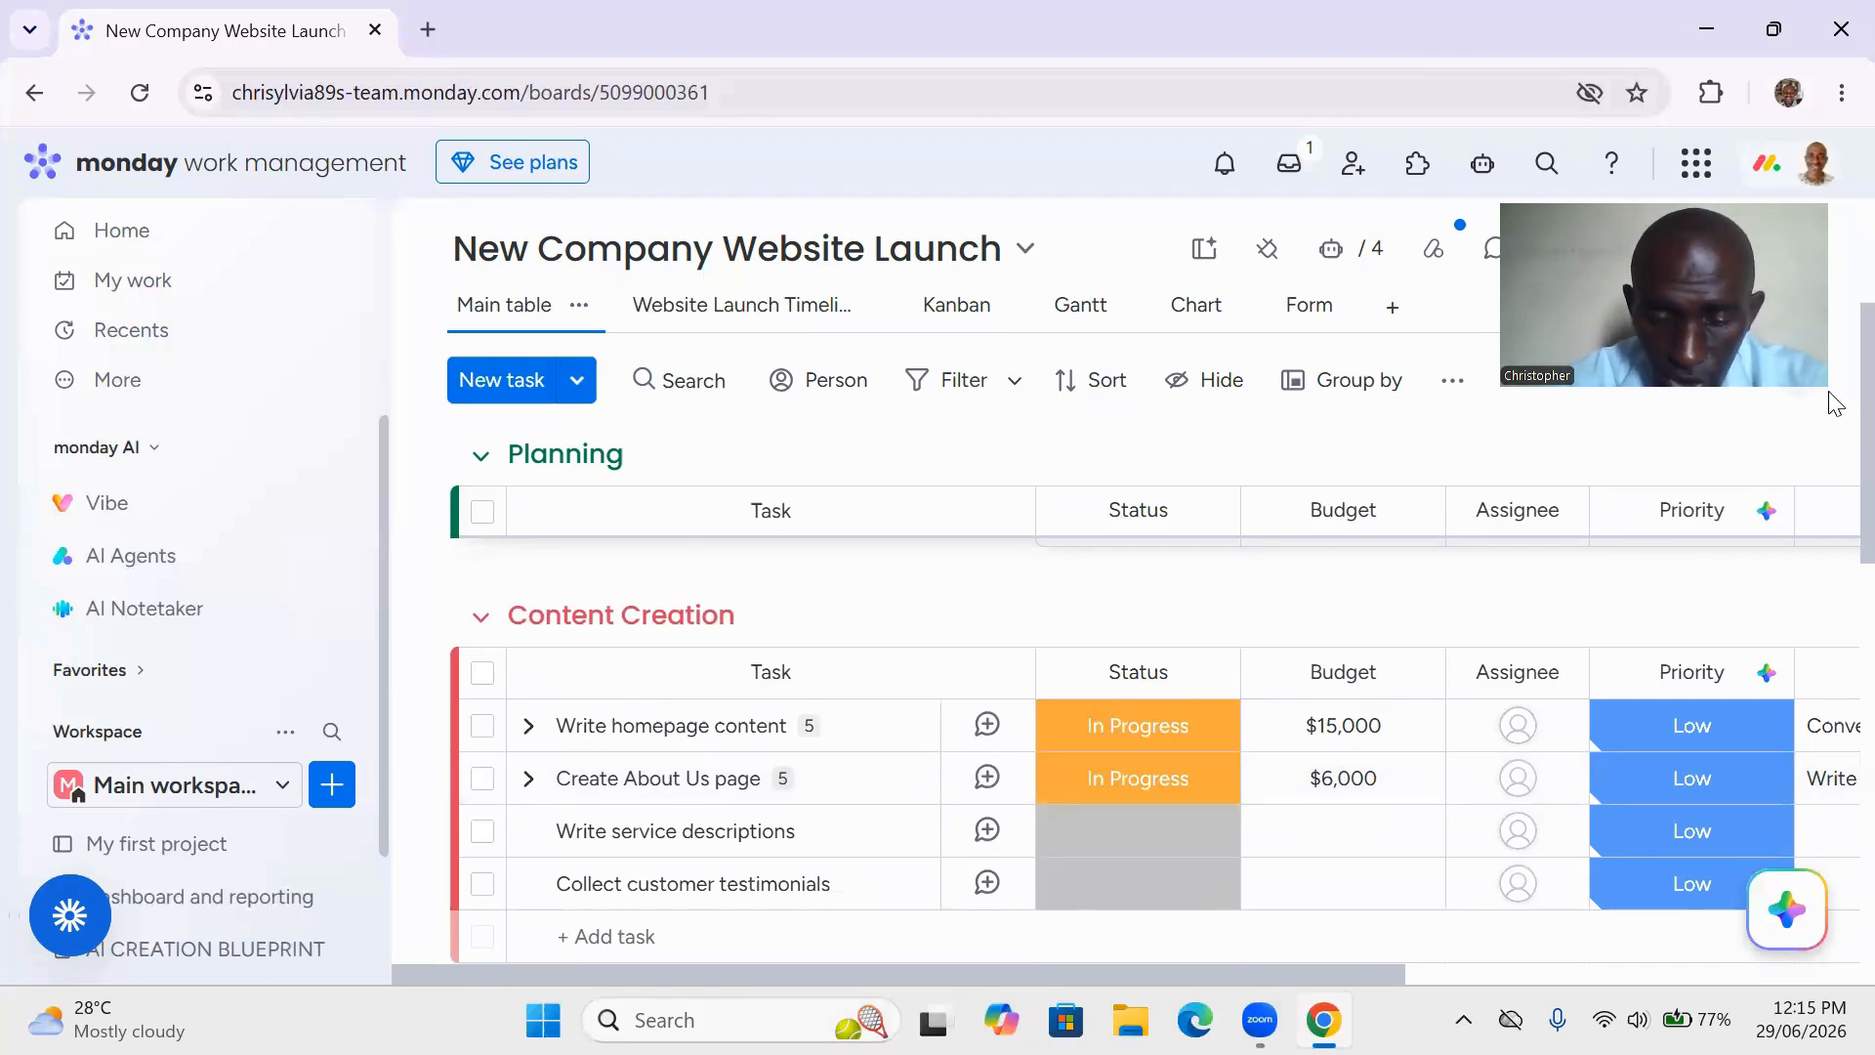
scroll(1829, 411, "down", 4)
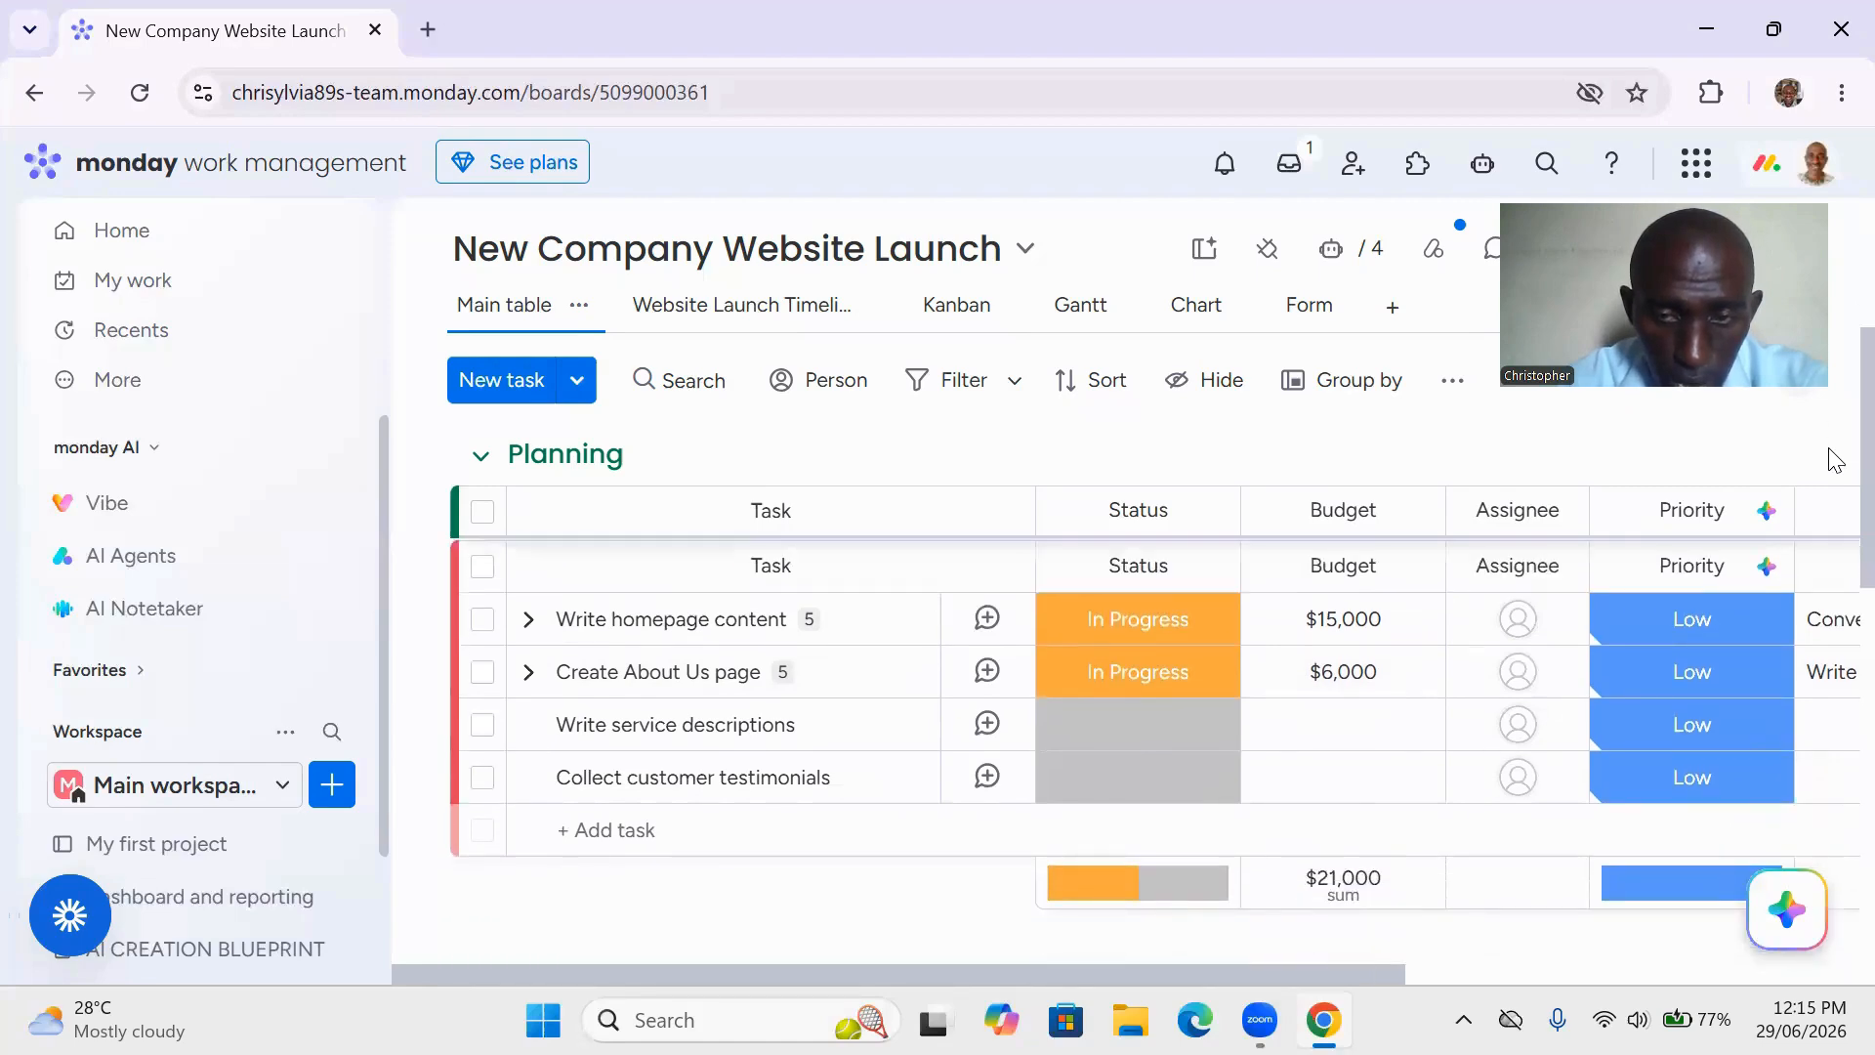
scroll(1833, 534, "down", 3)
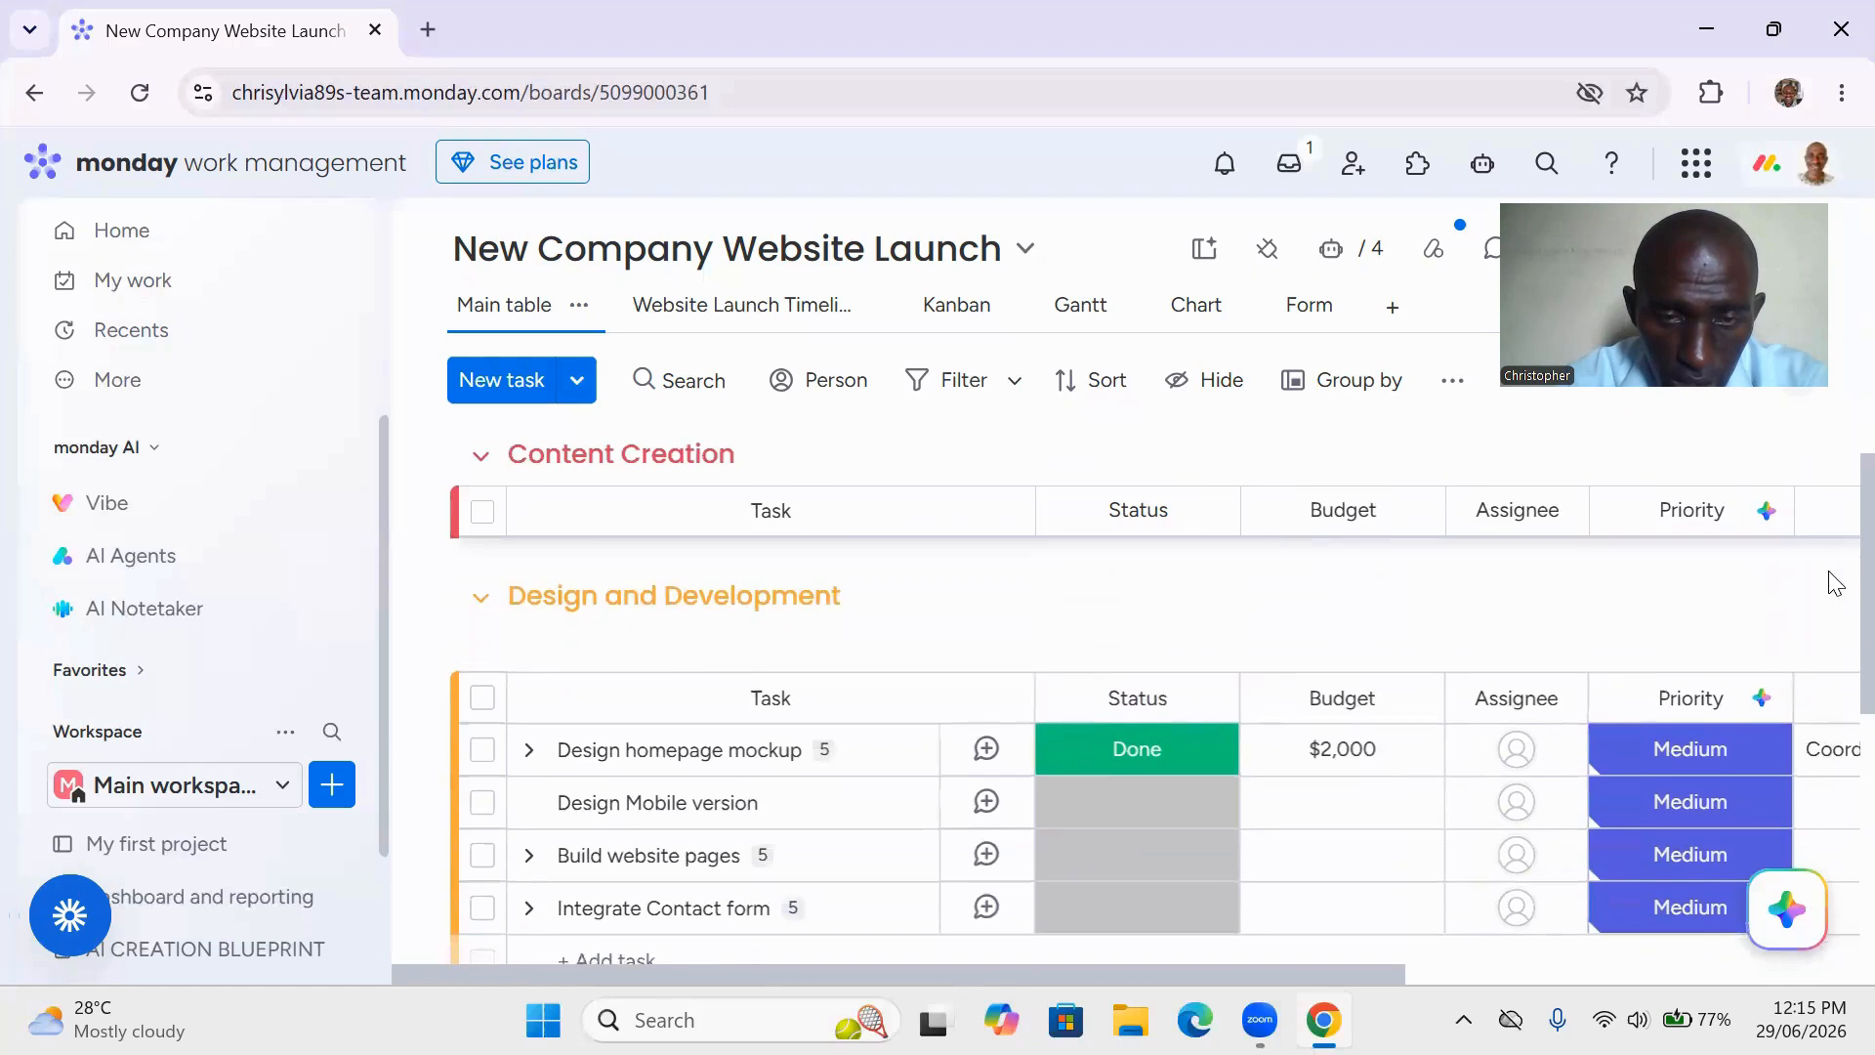
scroll(1833, 613, "down", 3)
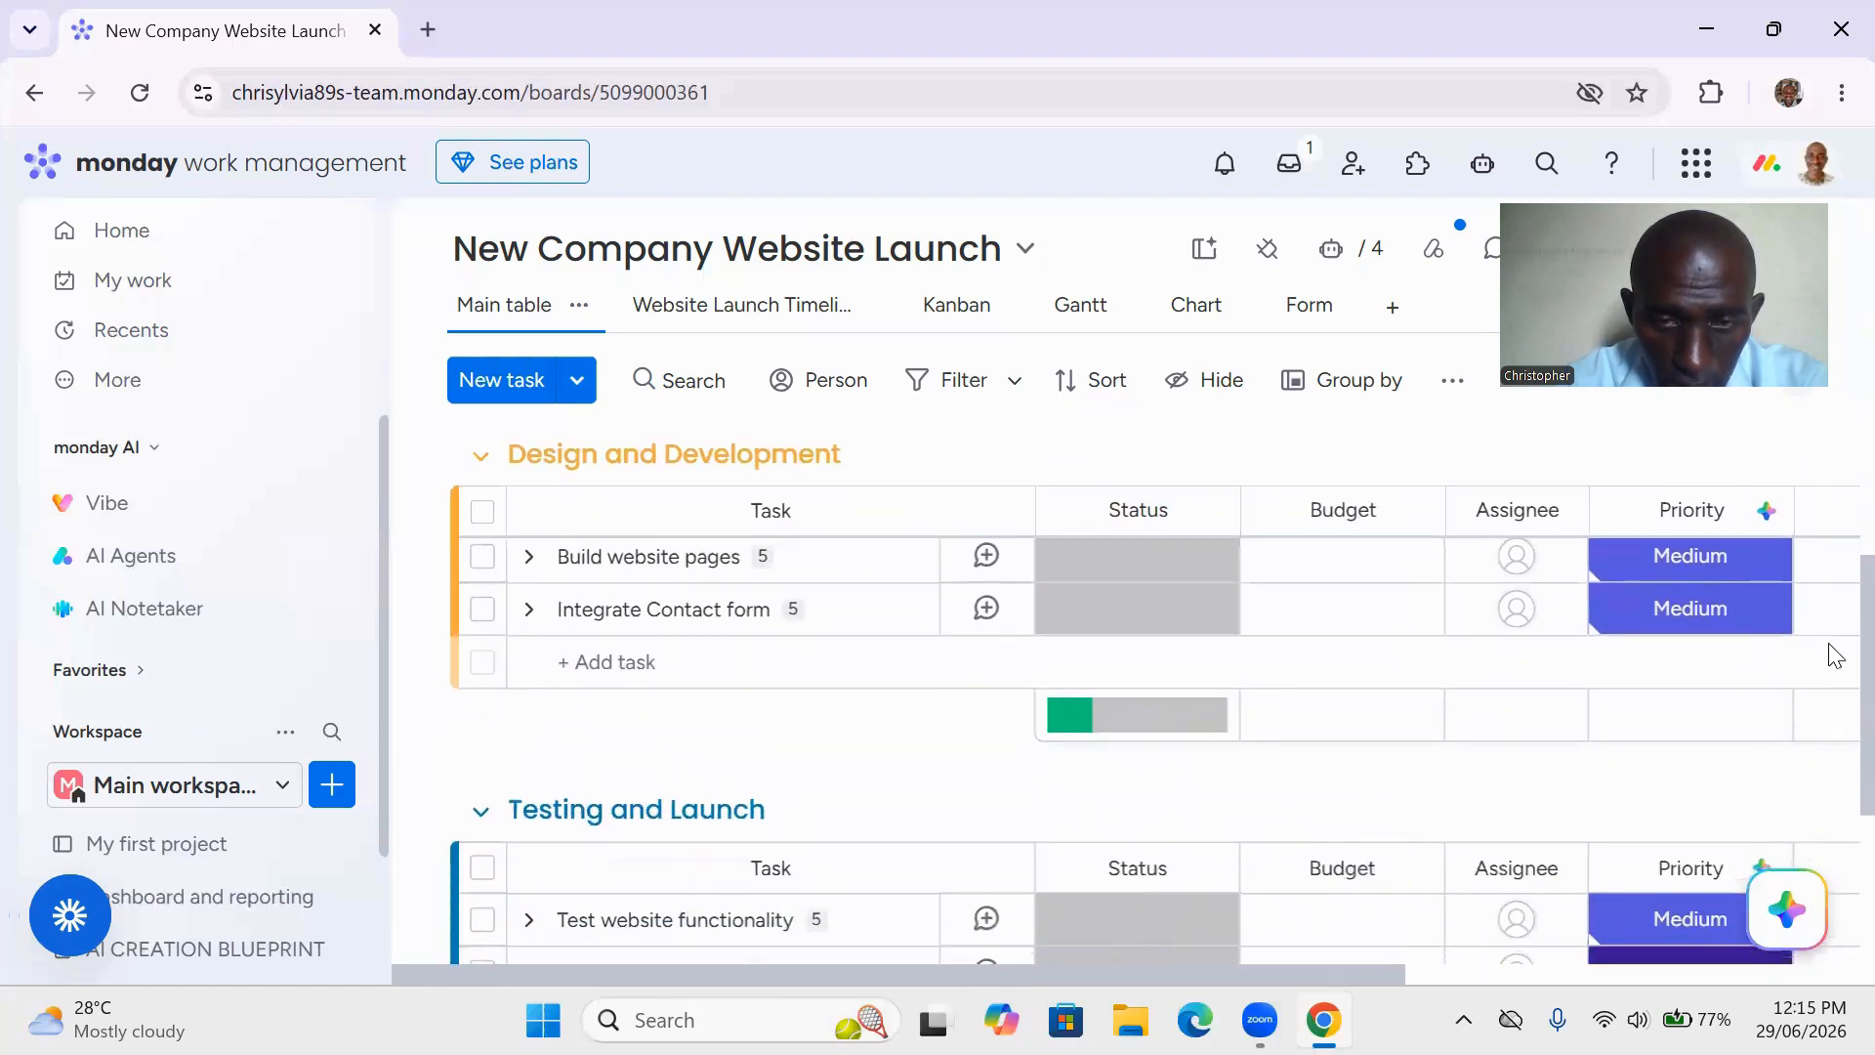
left_click_drag(1830, 702, 1829, 734)
scroll(1833, 749, "down", 1)
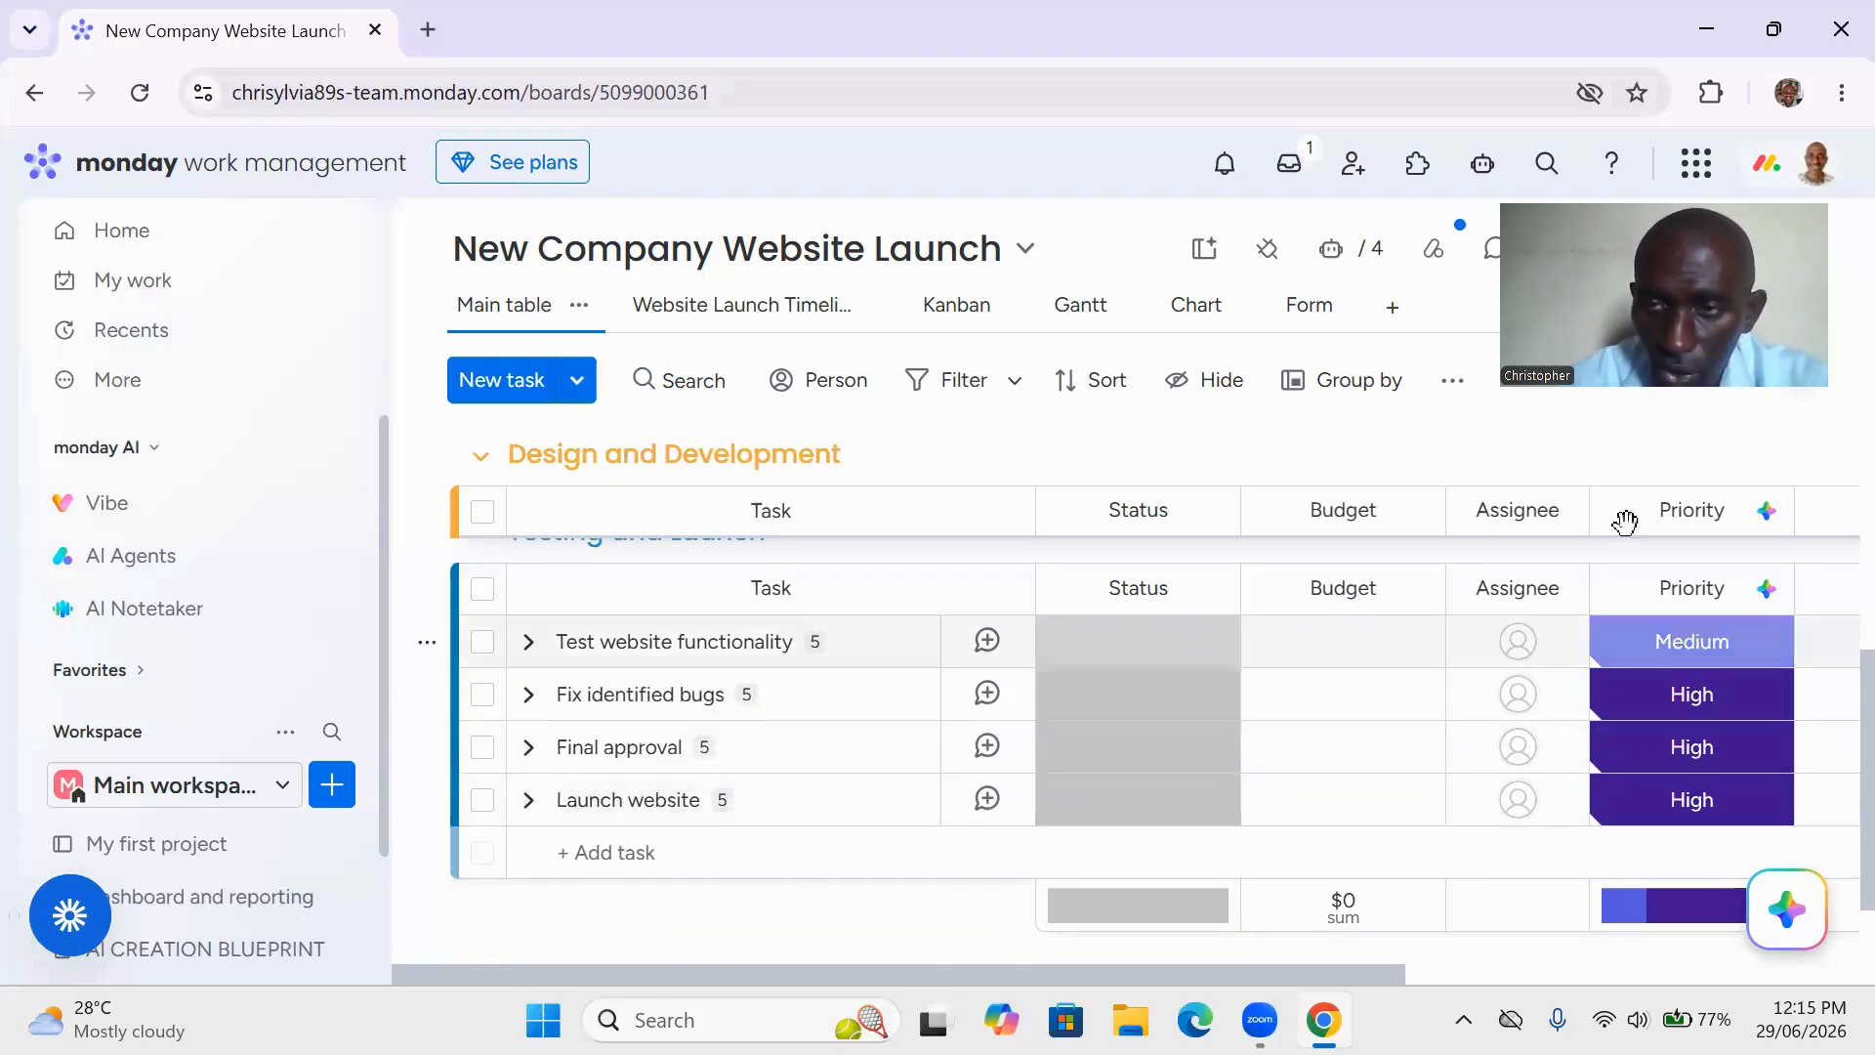
left_click(530, 801)
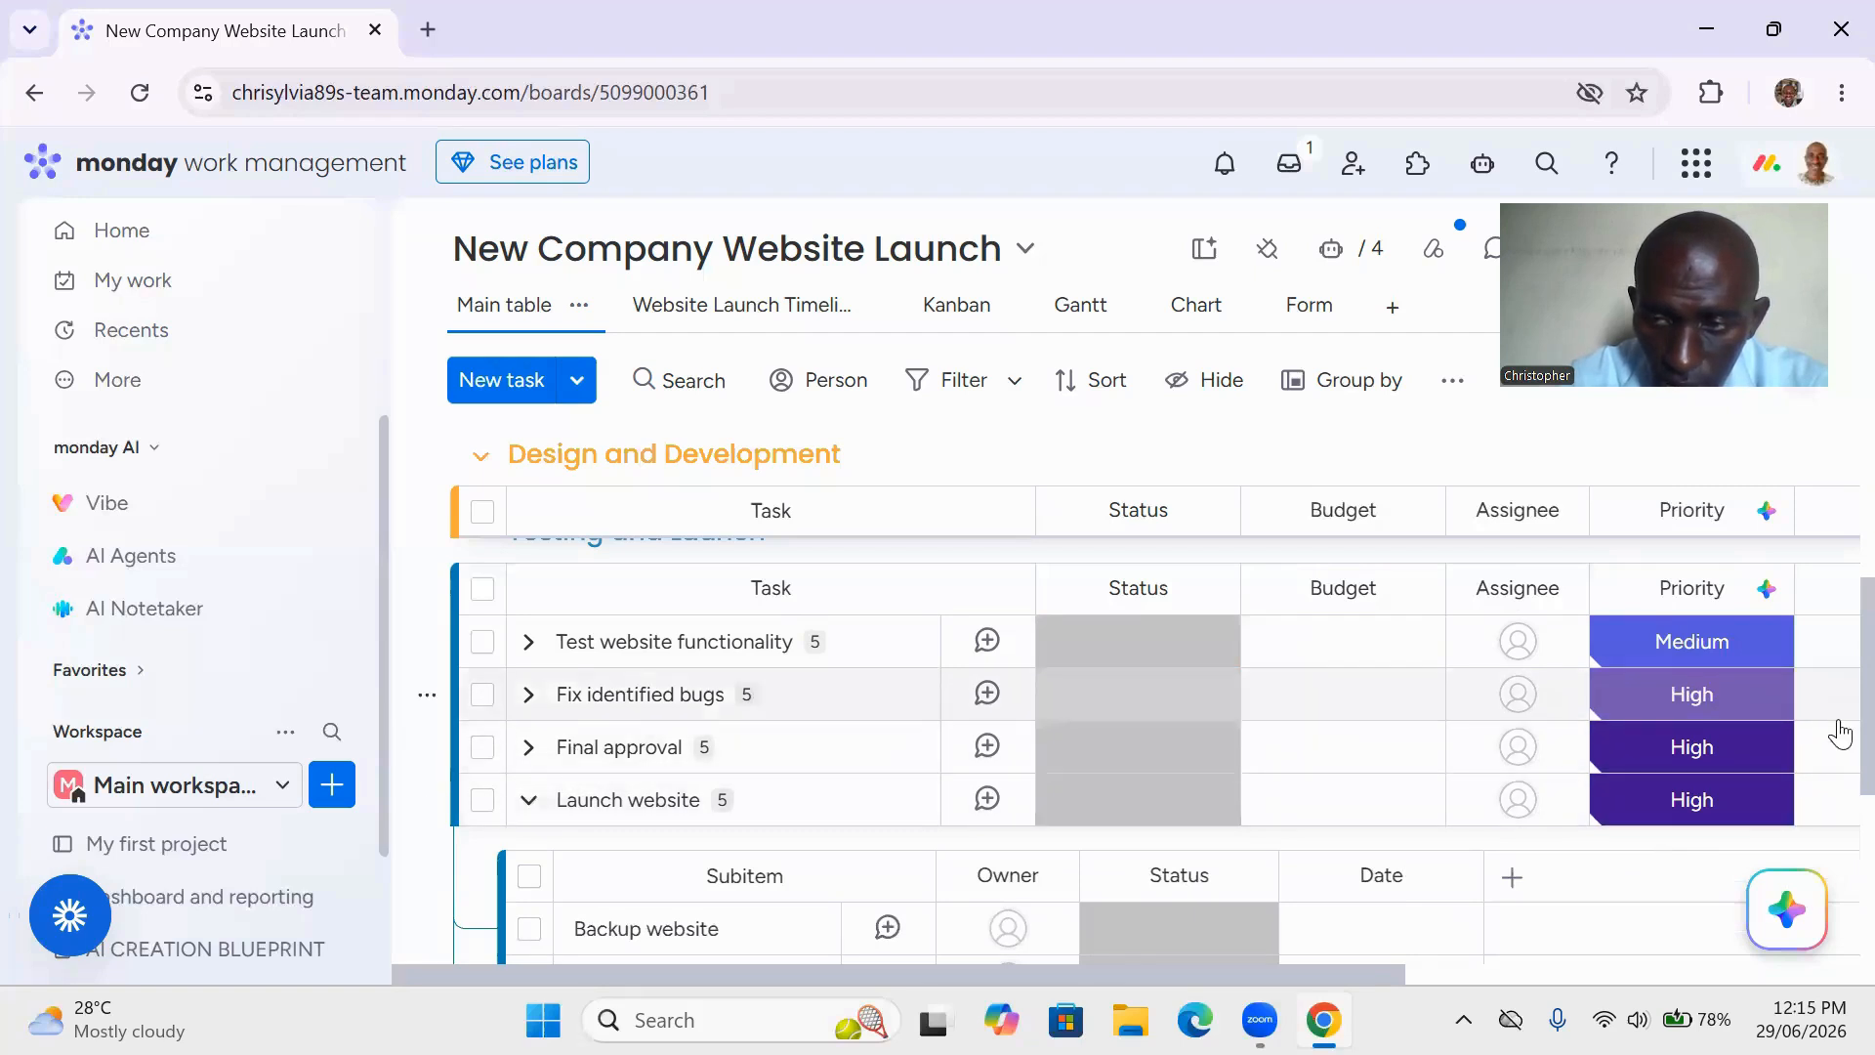
scroll(1834, 731, "down", 3)
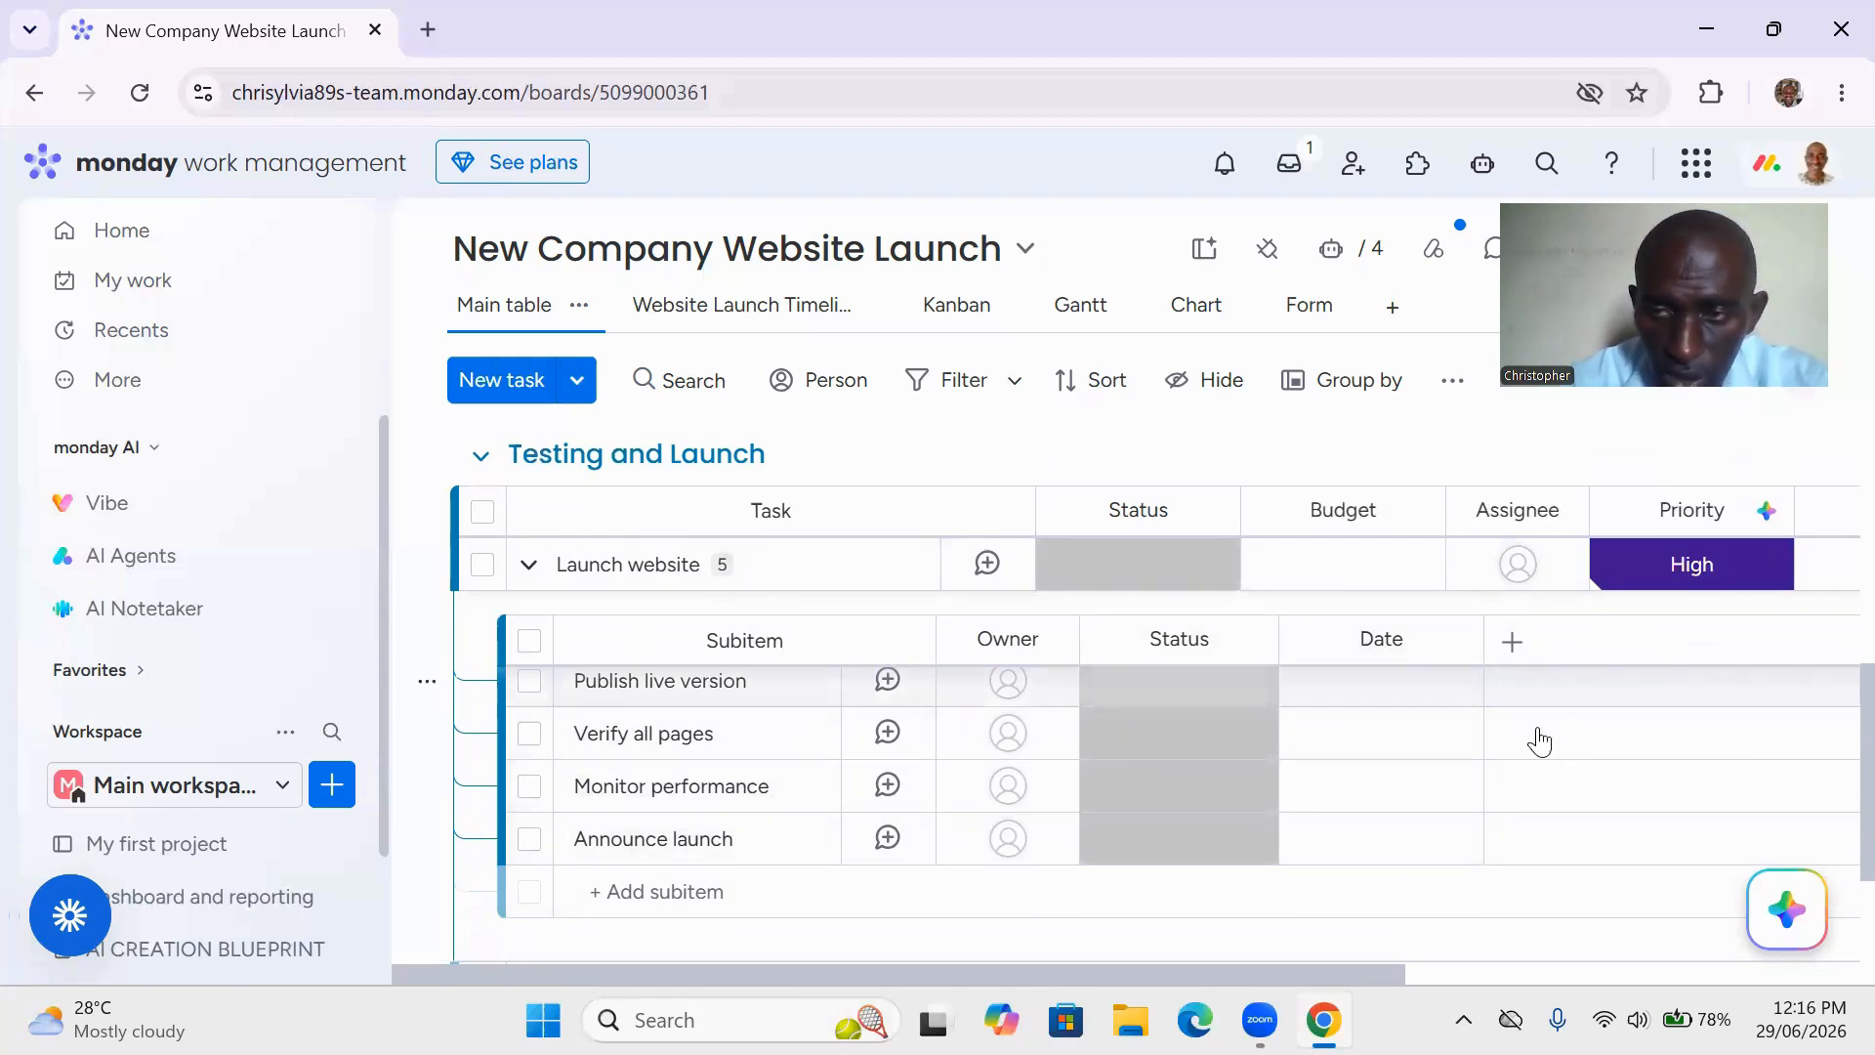
left_click(528, 567)
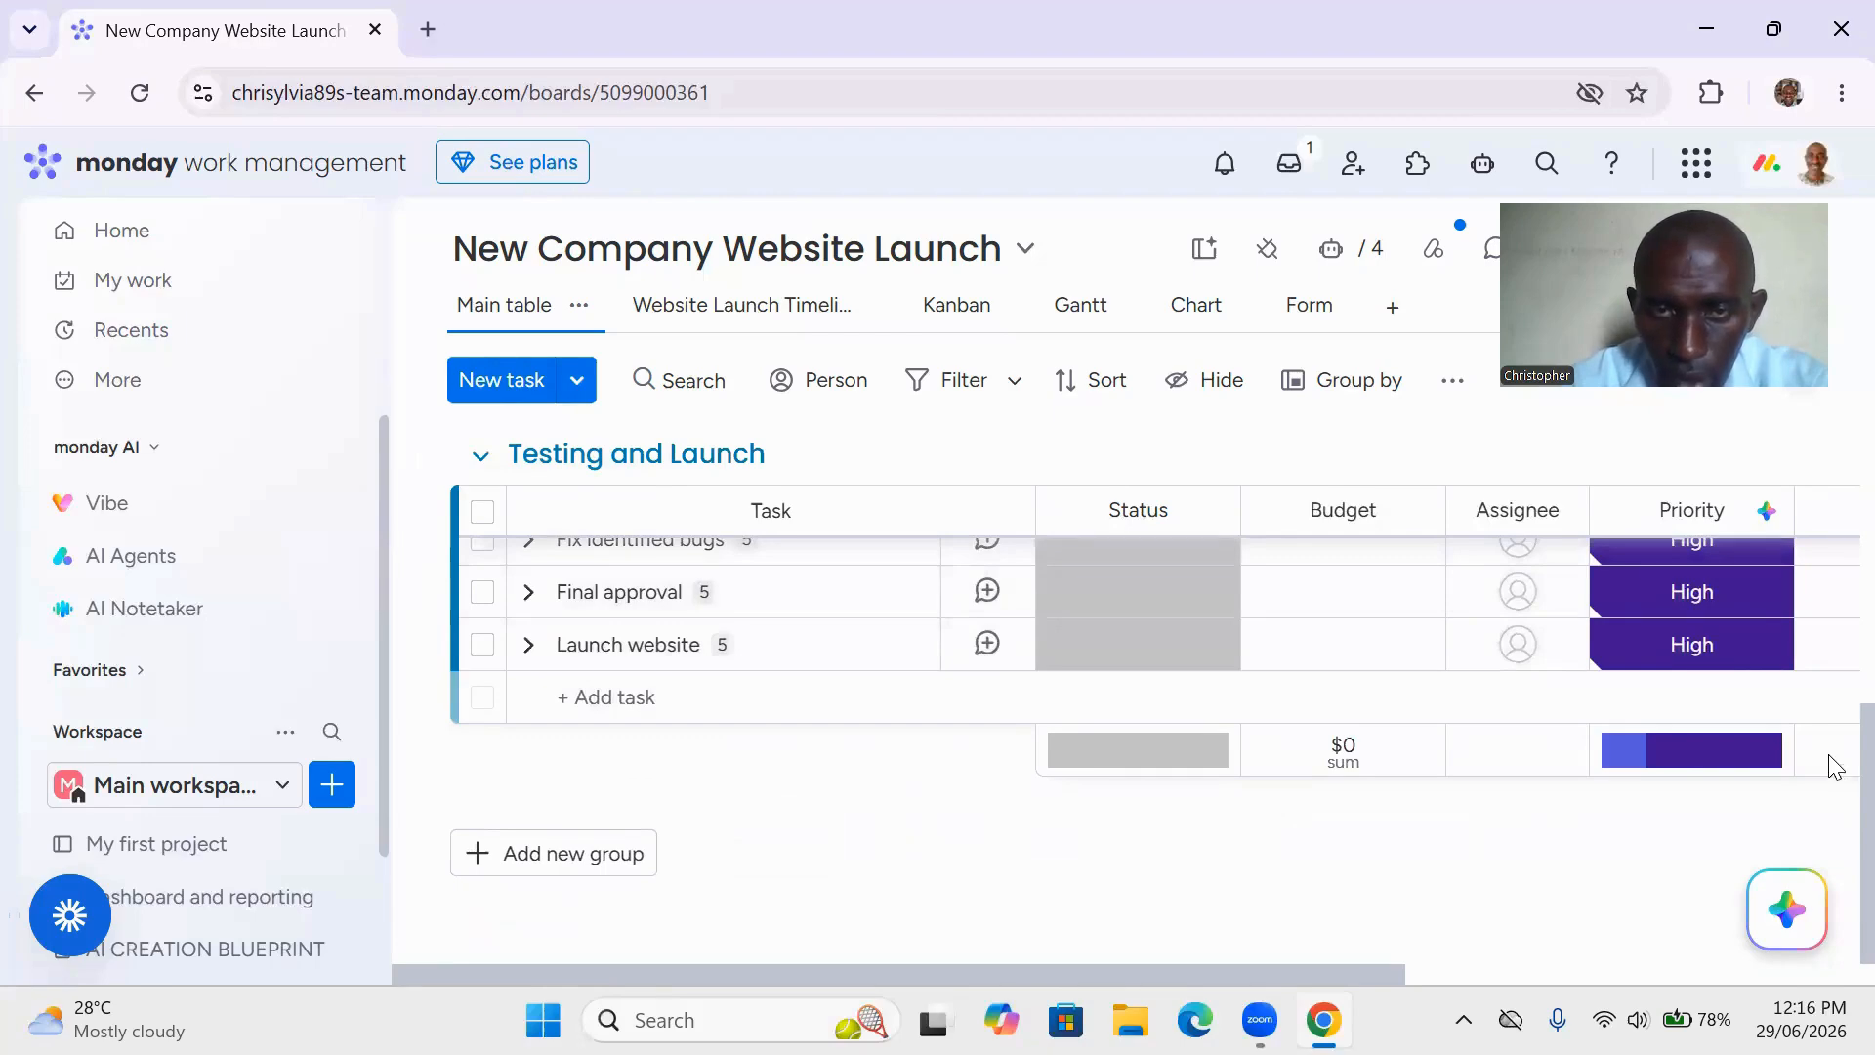
Examine the Planning group's remaining columns, including Notes, Department and Project Timeline.
scroll(1834, 684, "up", 15)
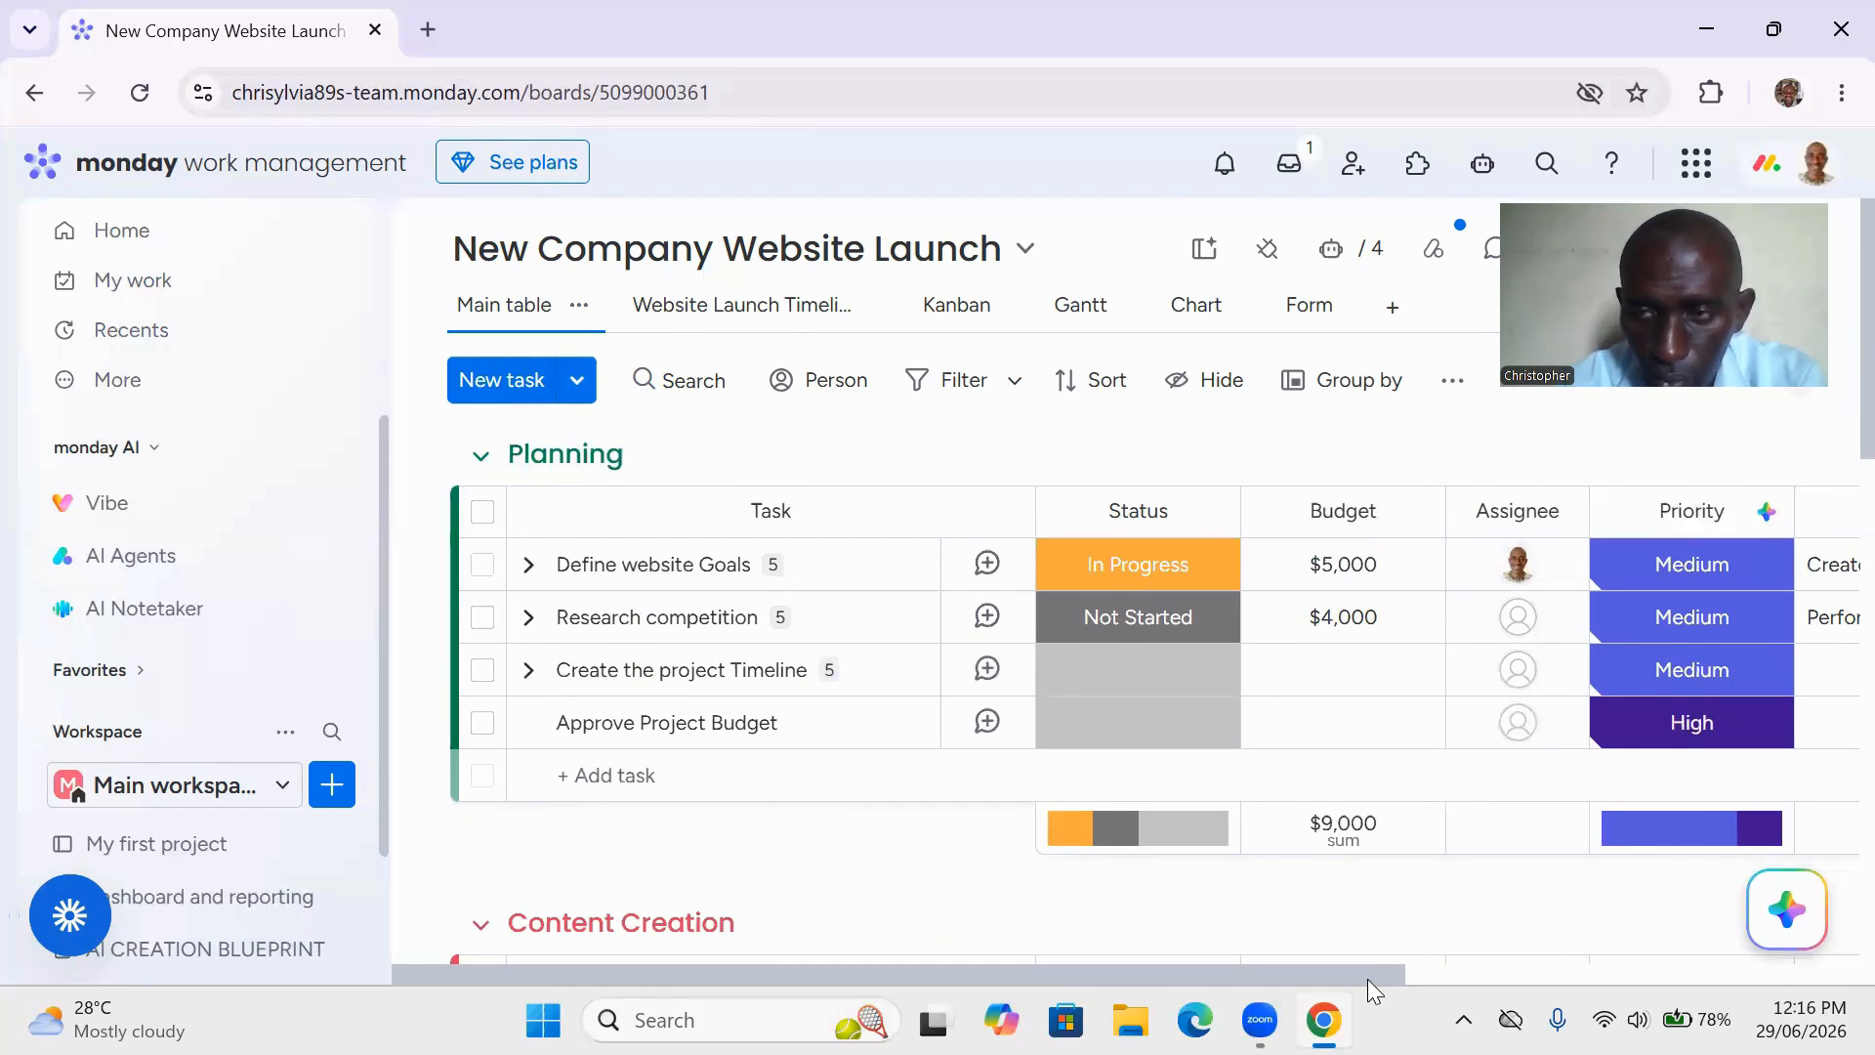
left_click_drag(1368, 979, 1633, 965)
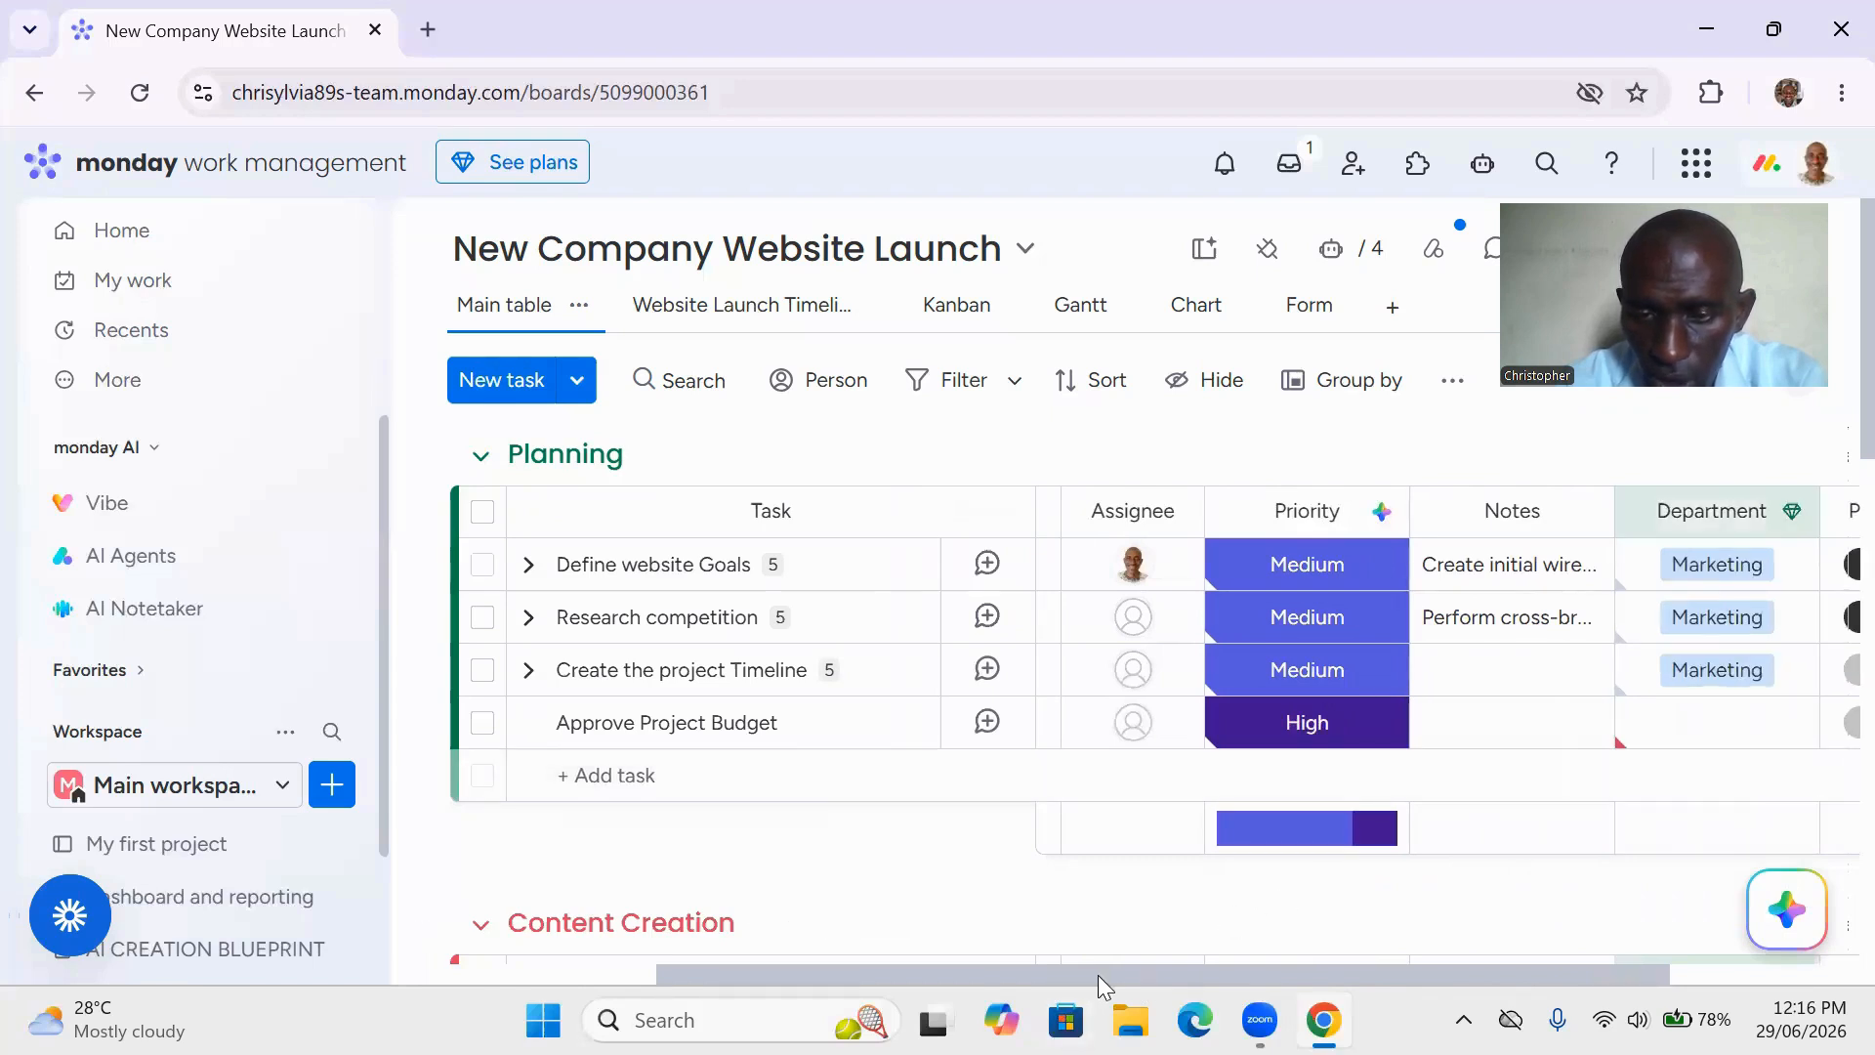
left_click_drag(1098, 975, 1300, 975)
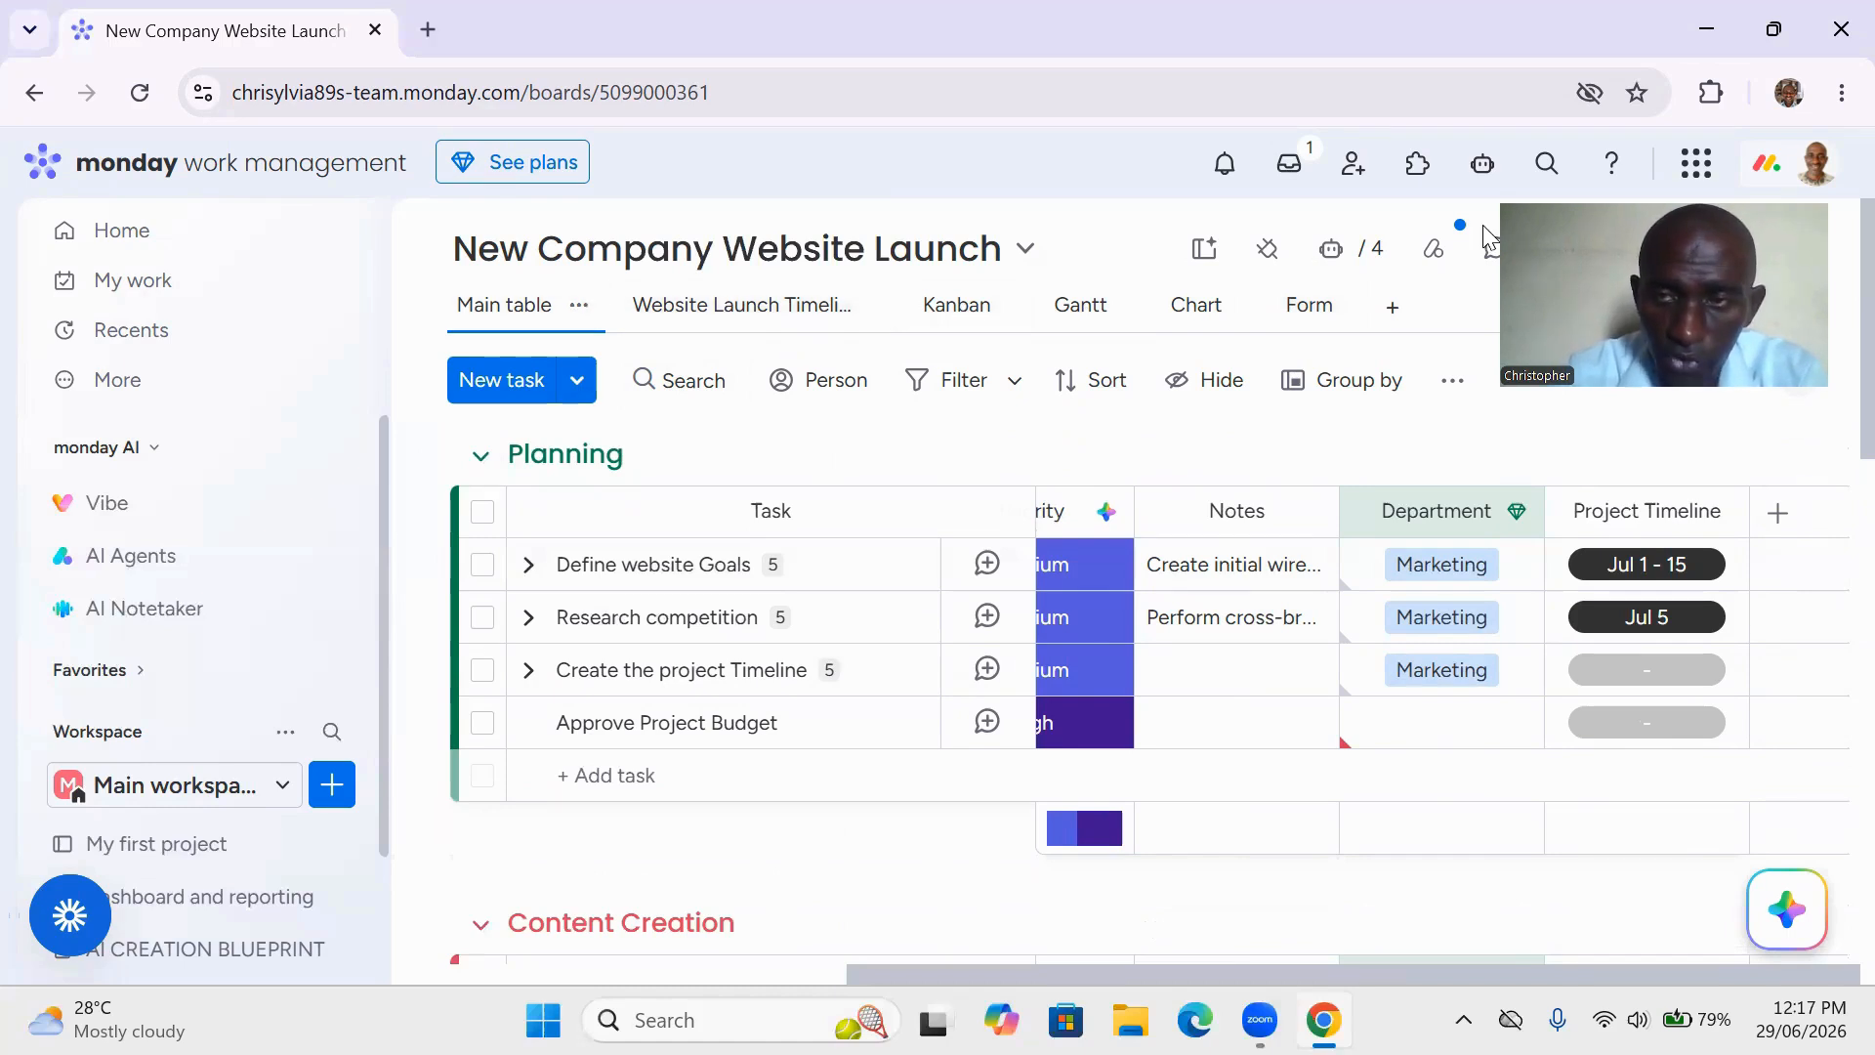
Check which board view types can be added, and review the task durations in the Website Launch Timeline view.
left_click(1396, 305)
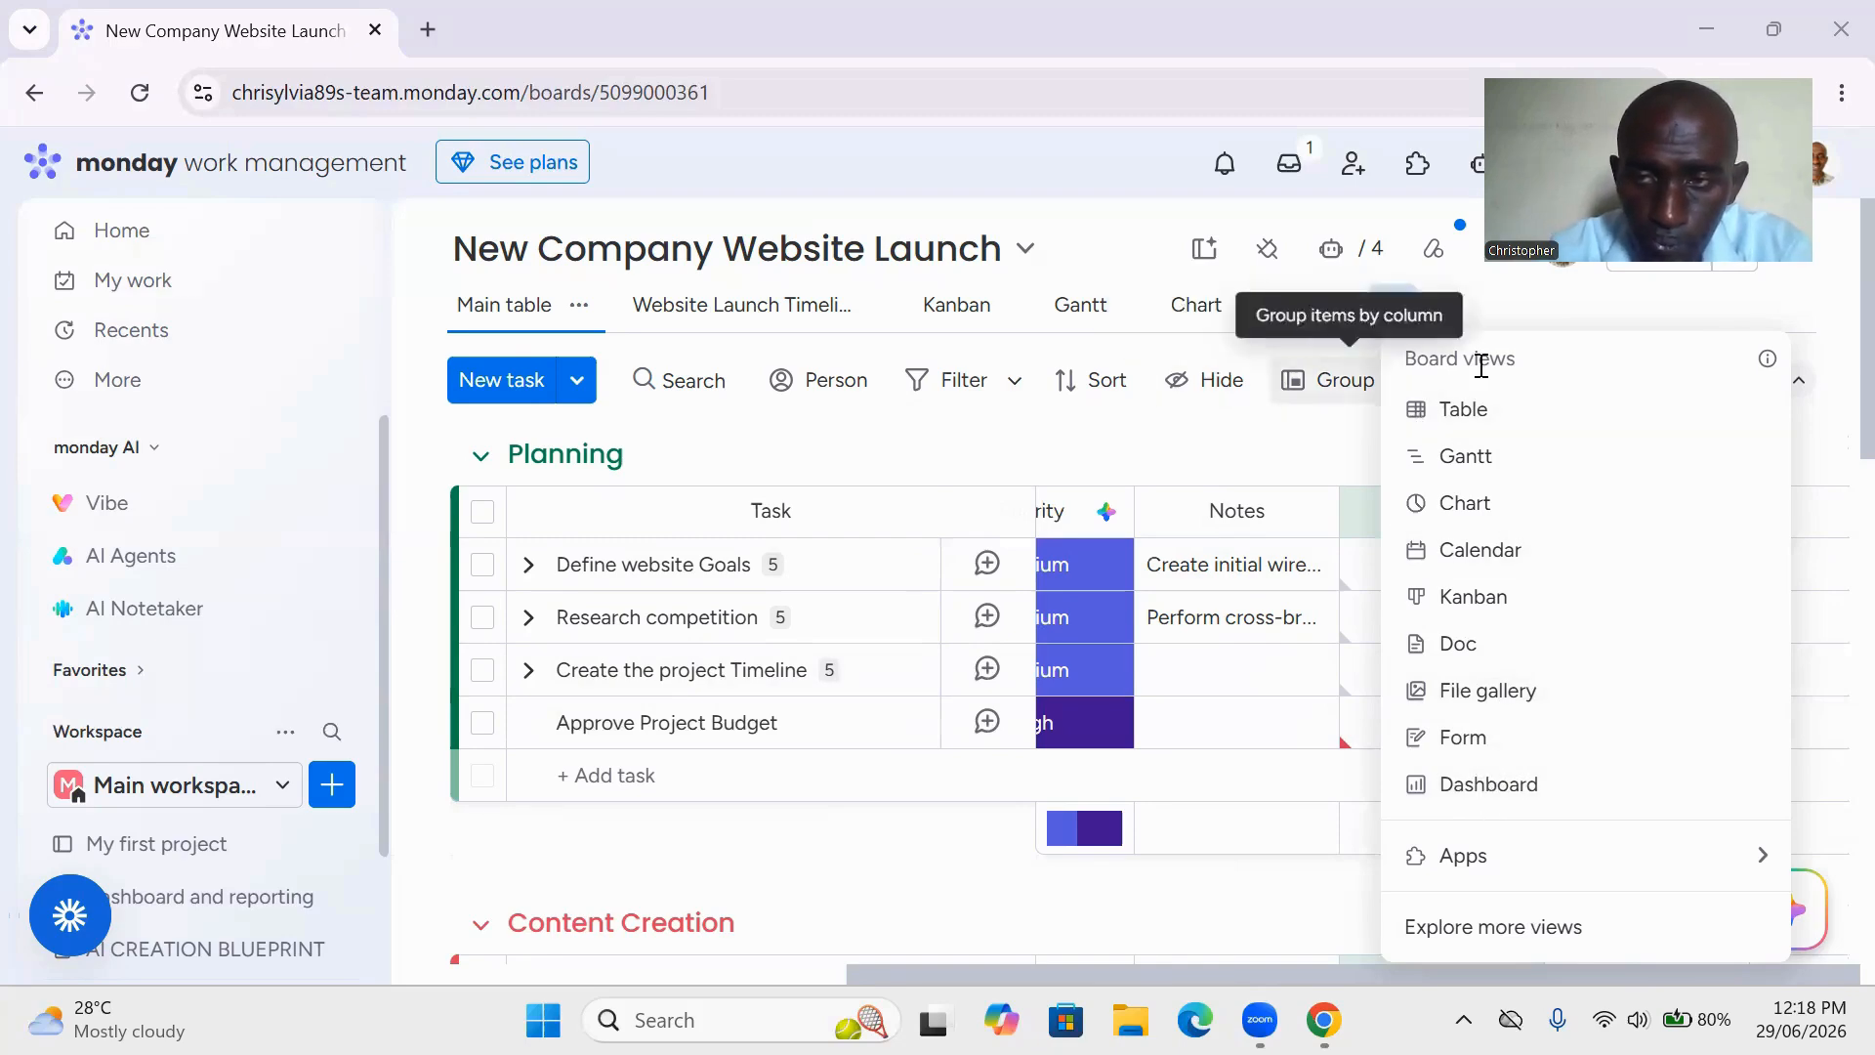
left_click(694, 309)
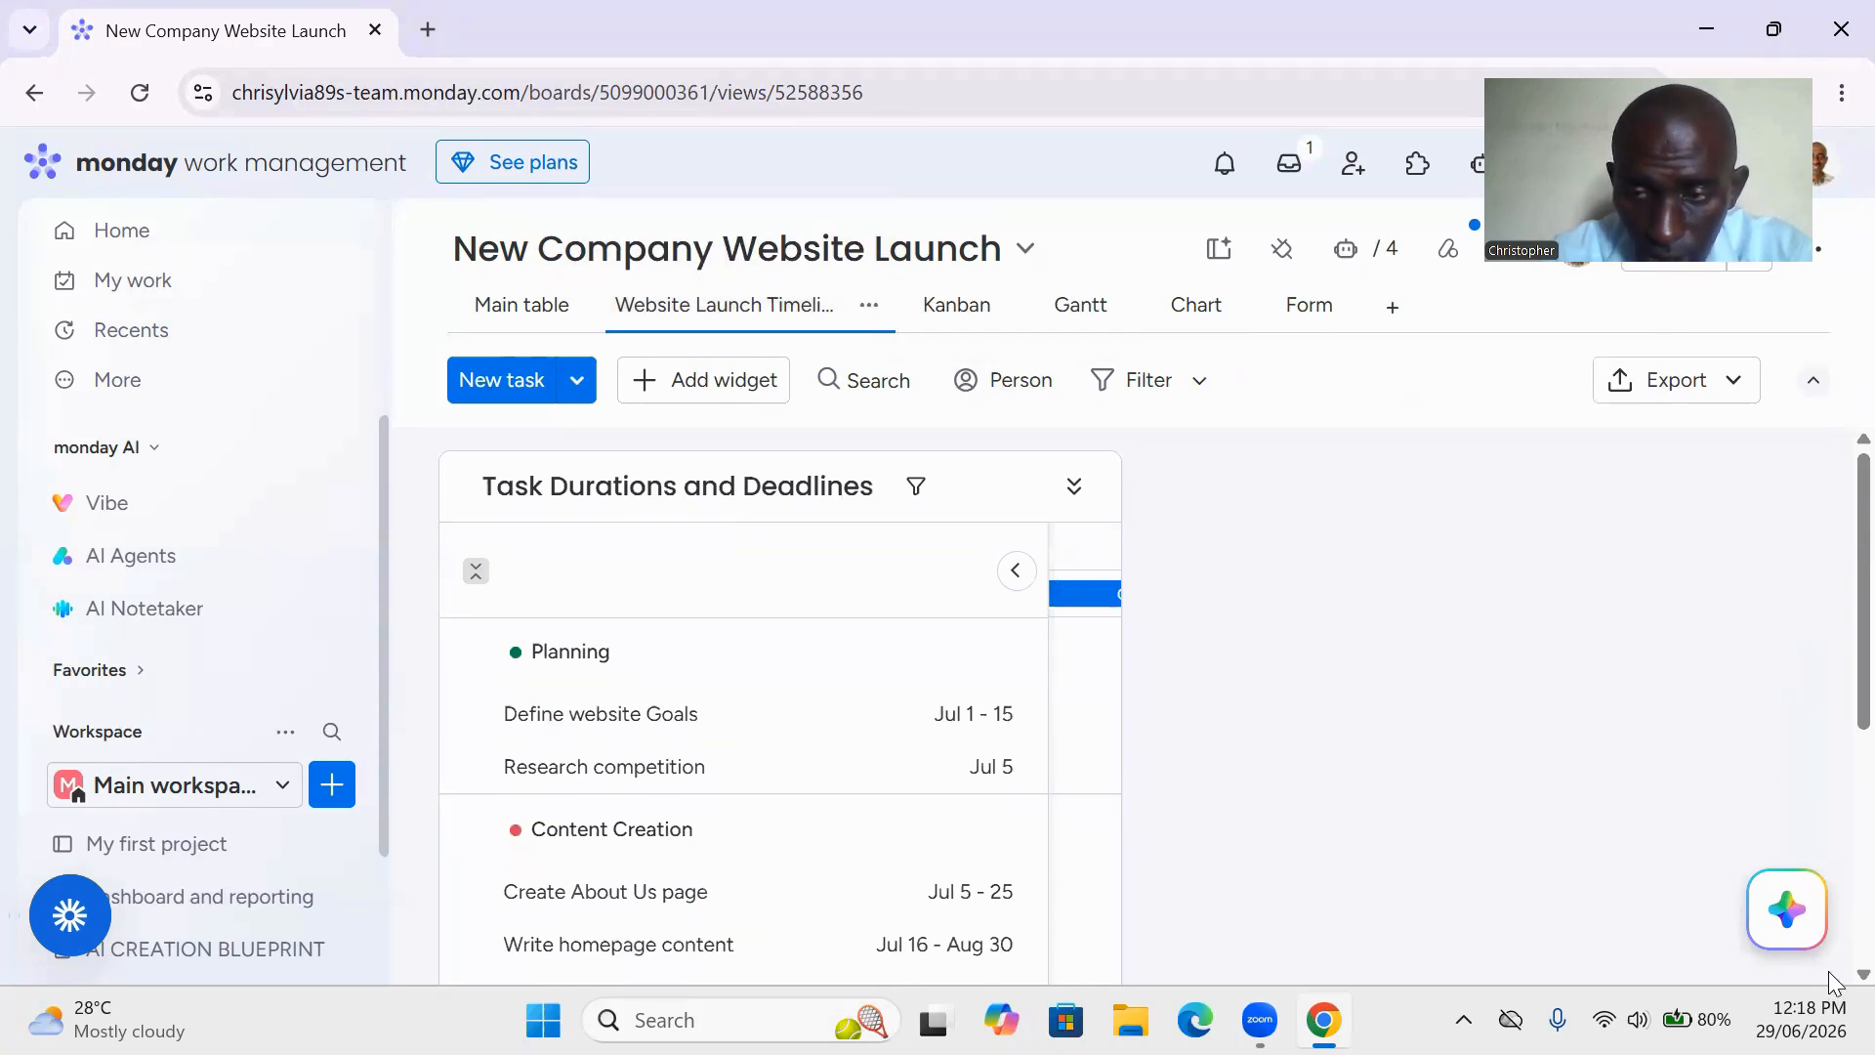
scroll(850, 781, "down", 1)
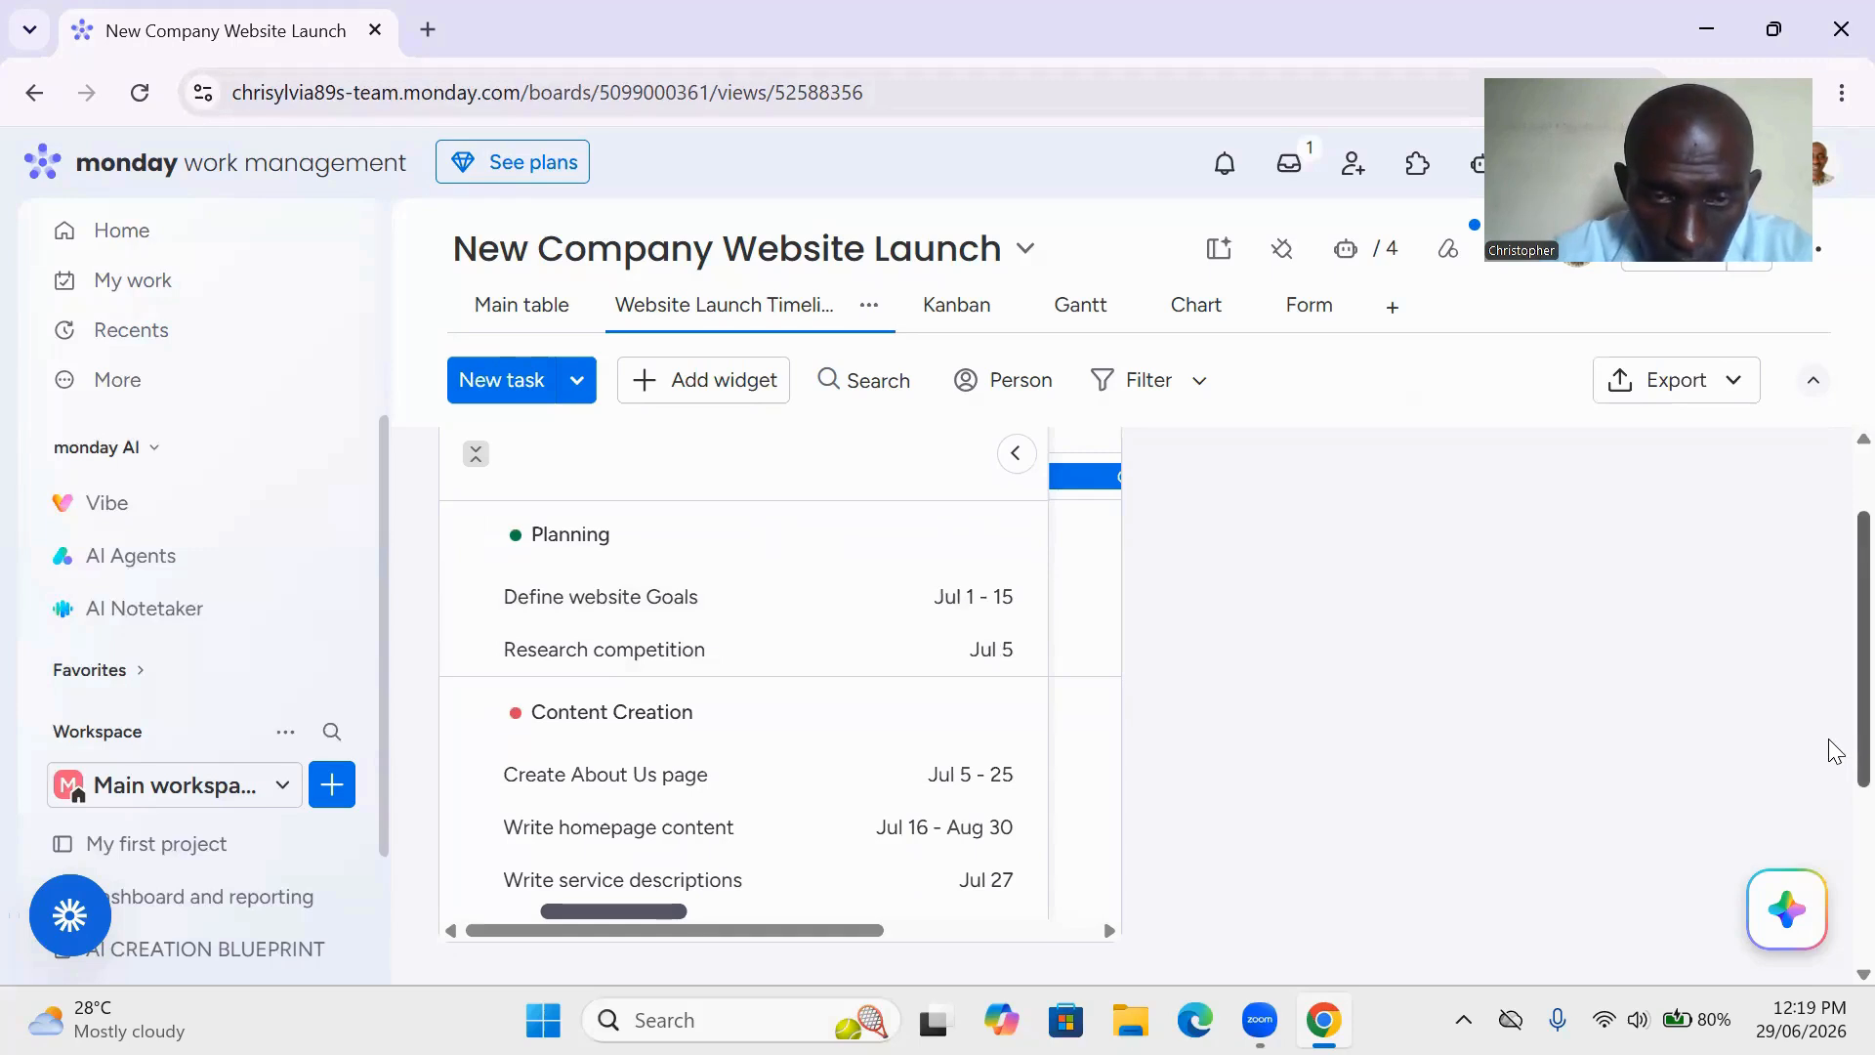
scroll(1832, 750, "down", 3)
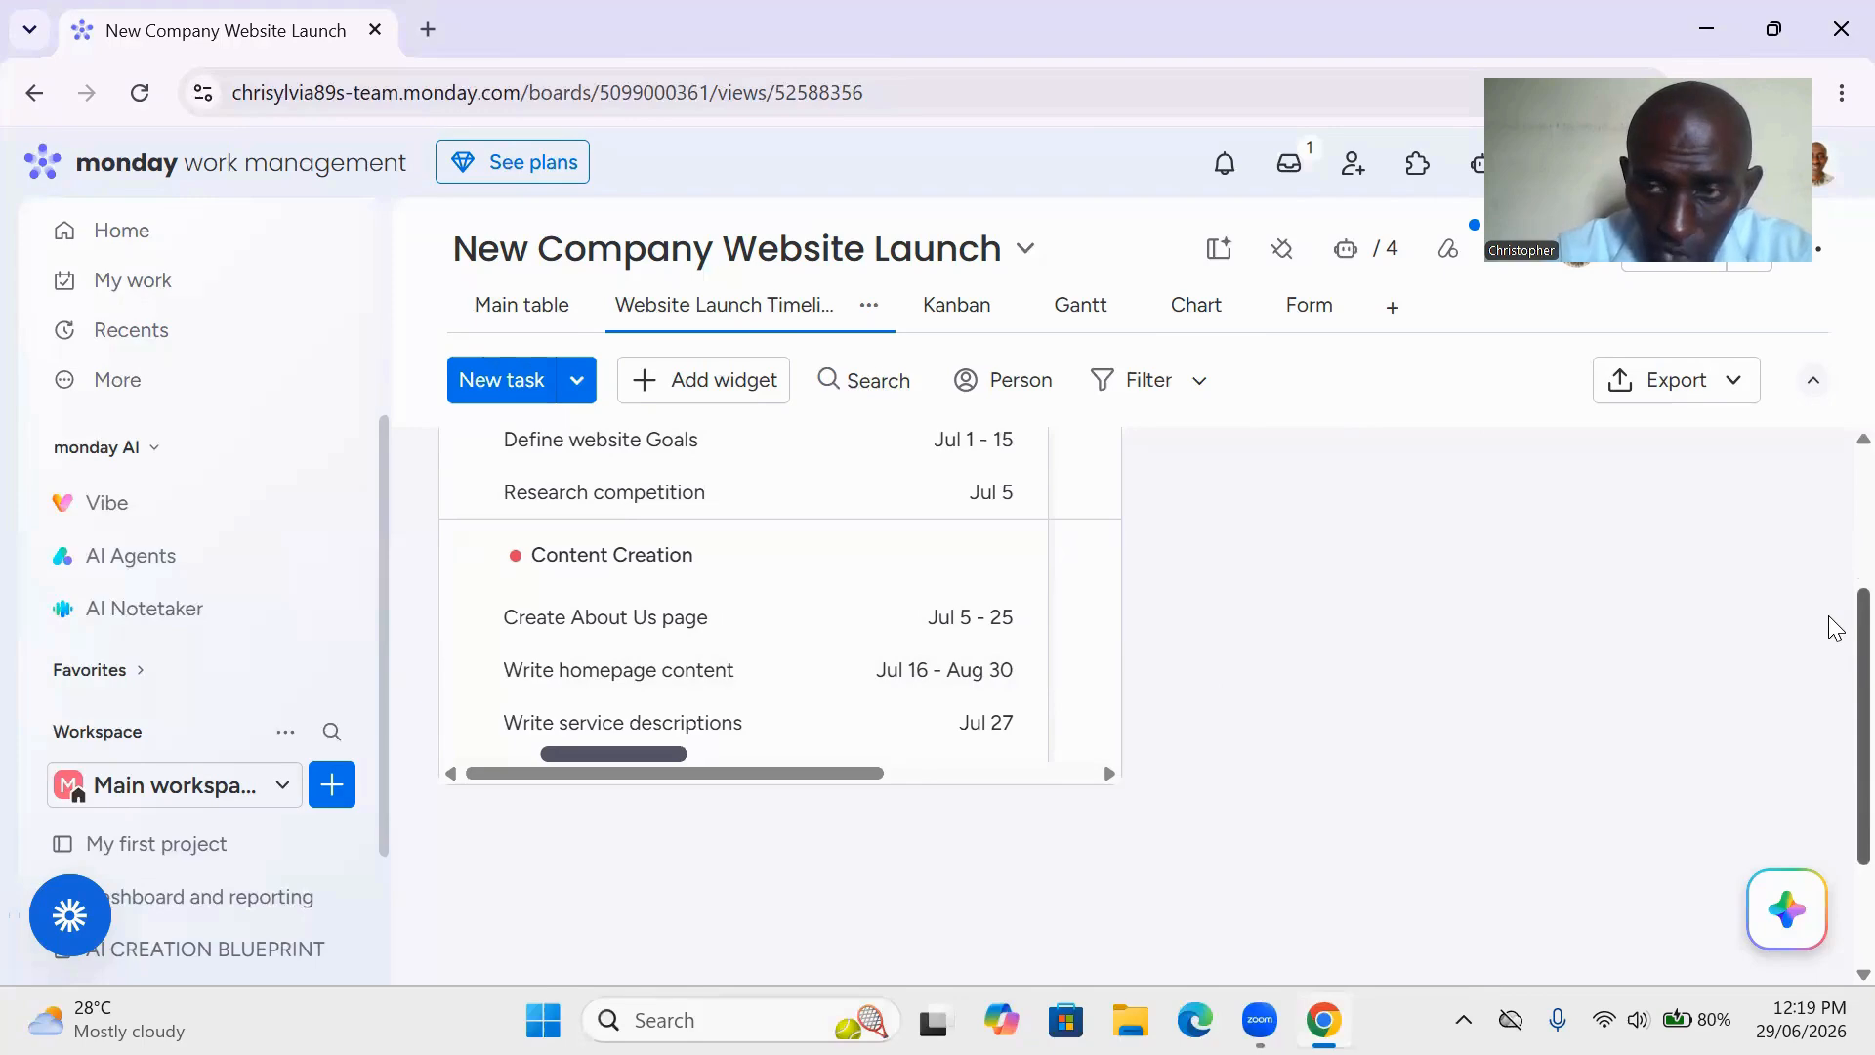
scroll(1829, 547, "up", 3)
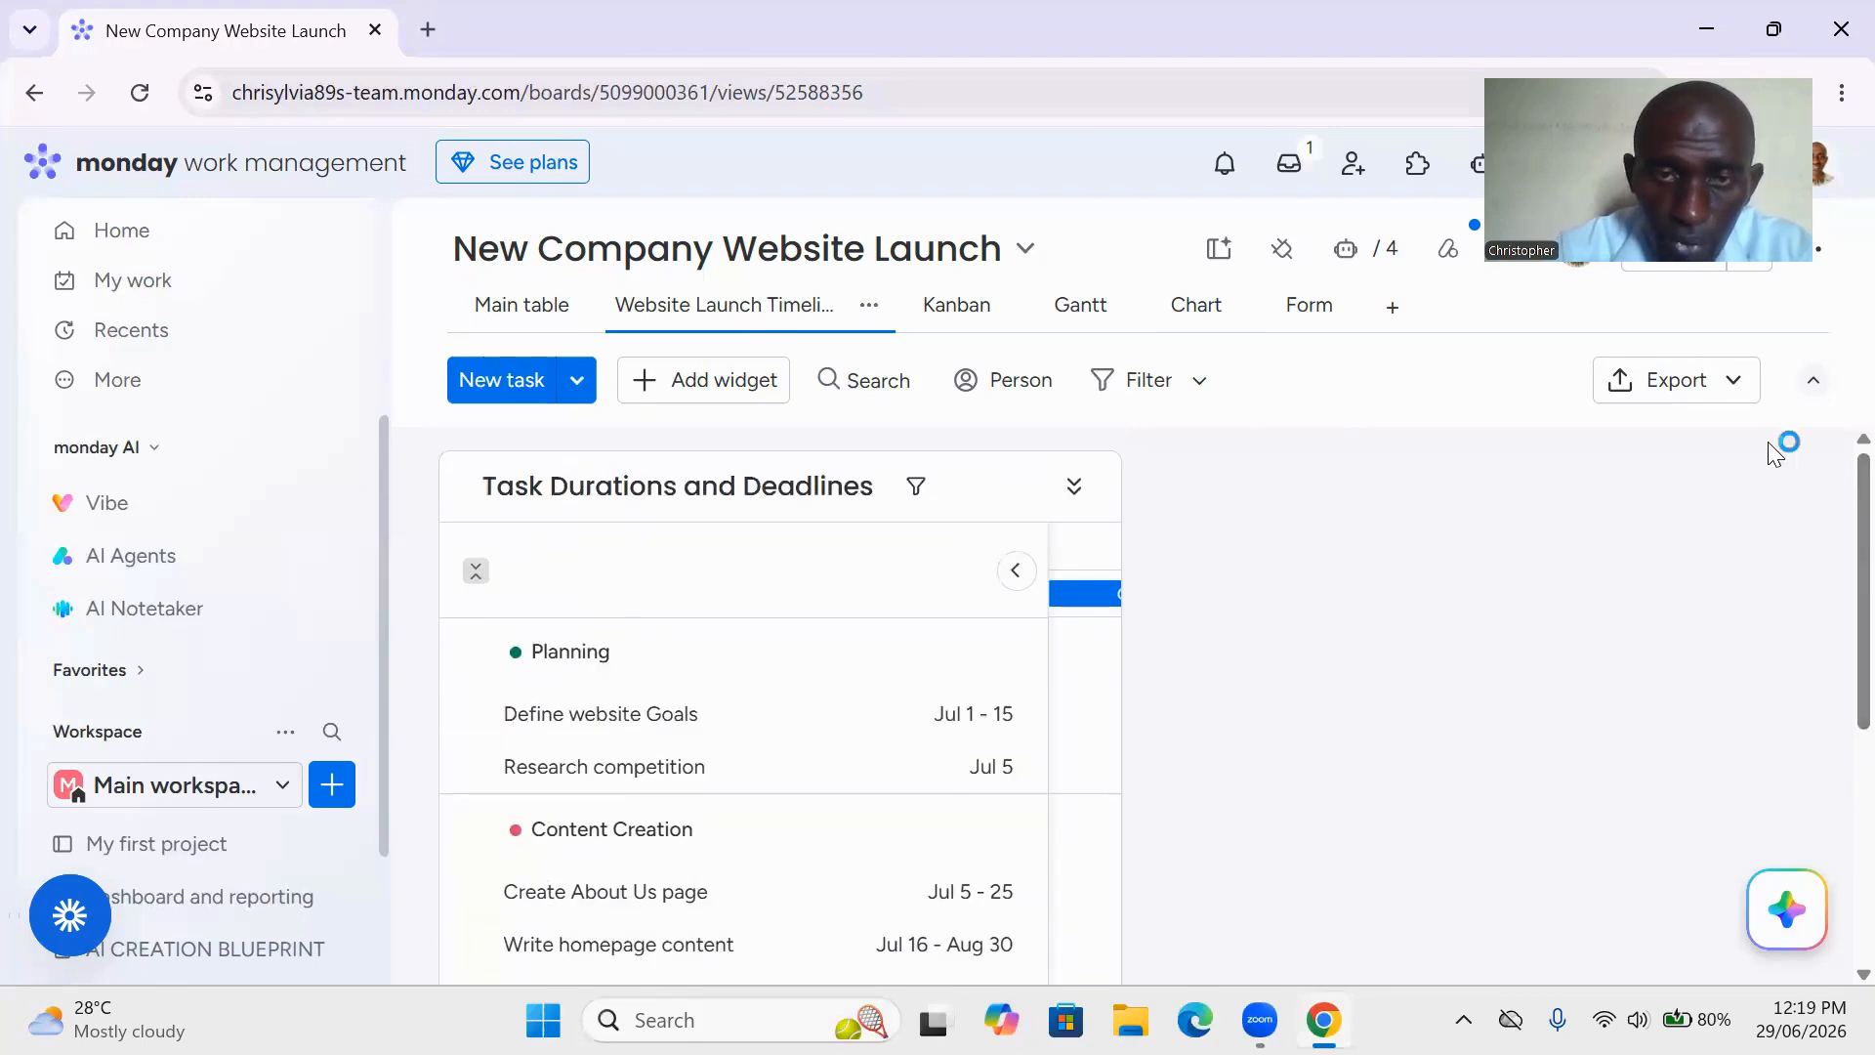
In the Kanban view, move the Define website Goals card to Blocked and back to In Progress.
left_click(975, 328)
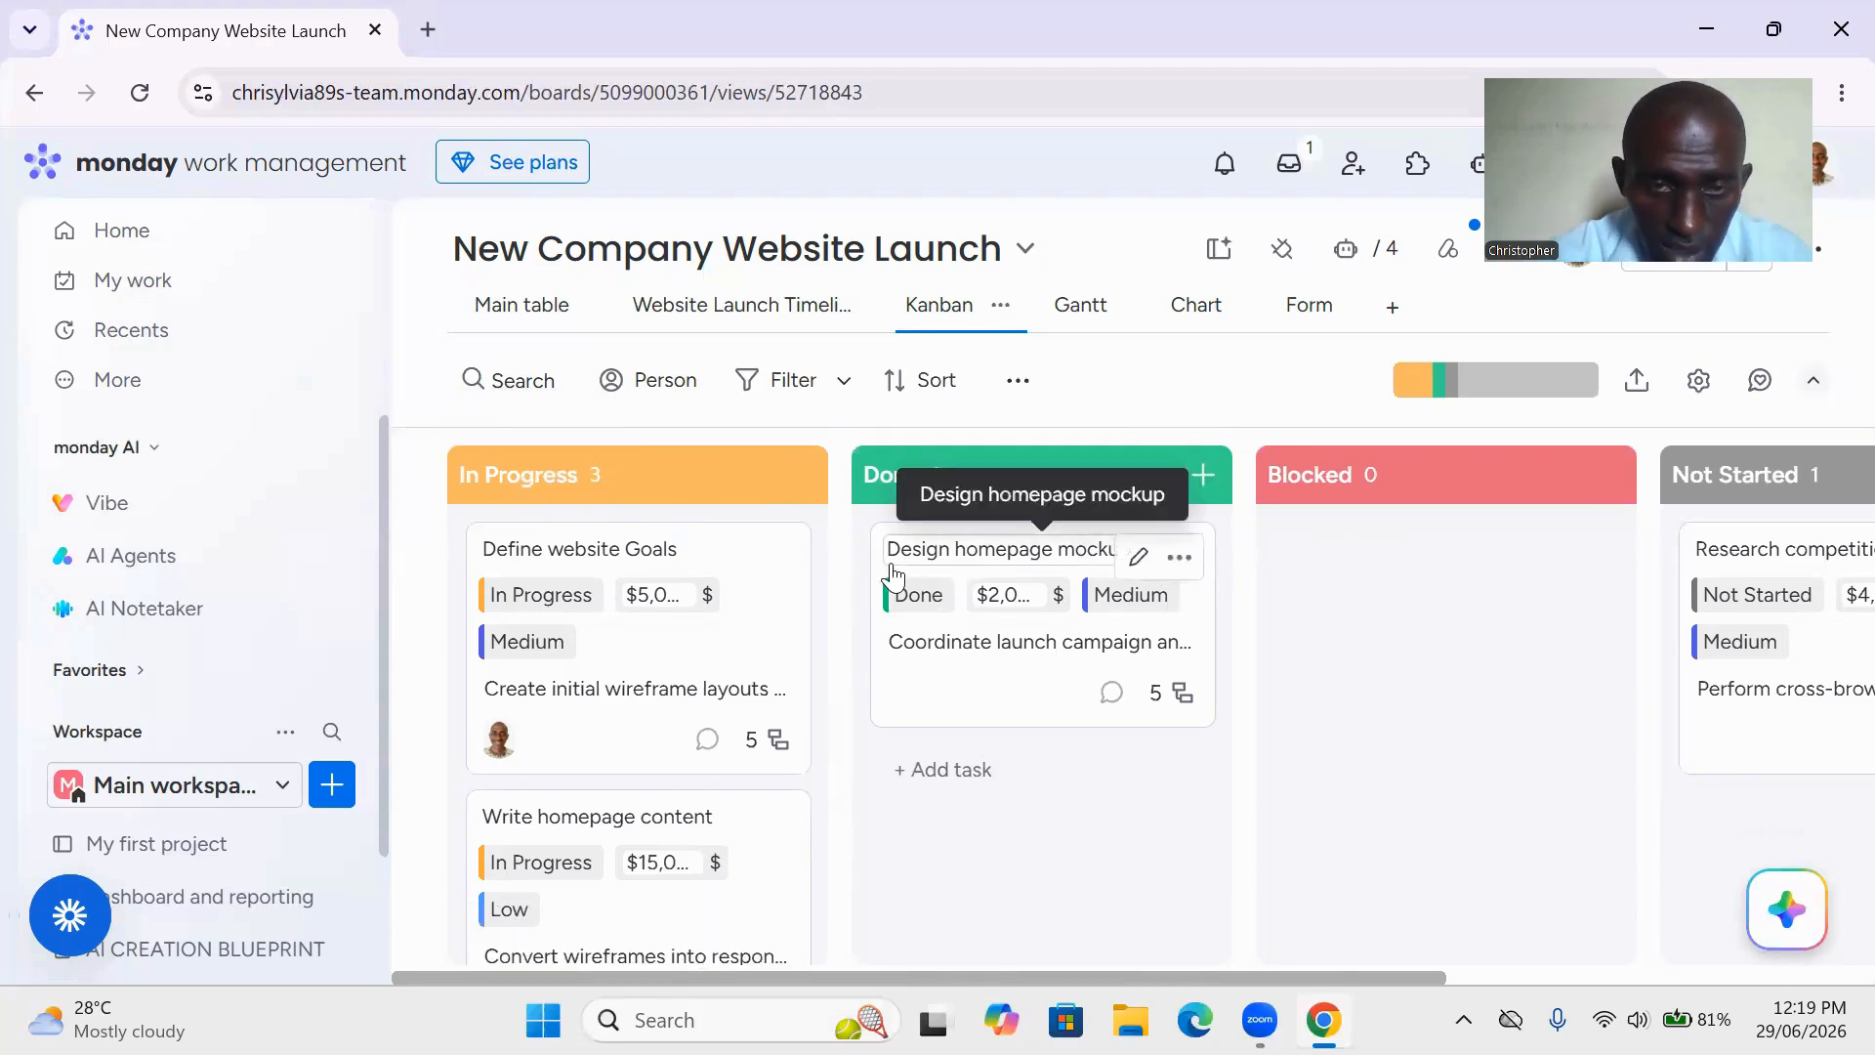
left_click_drag(787, 582, 1440, 606)
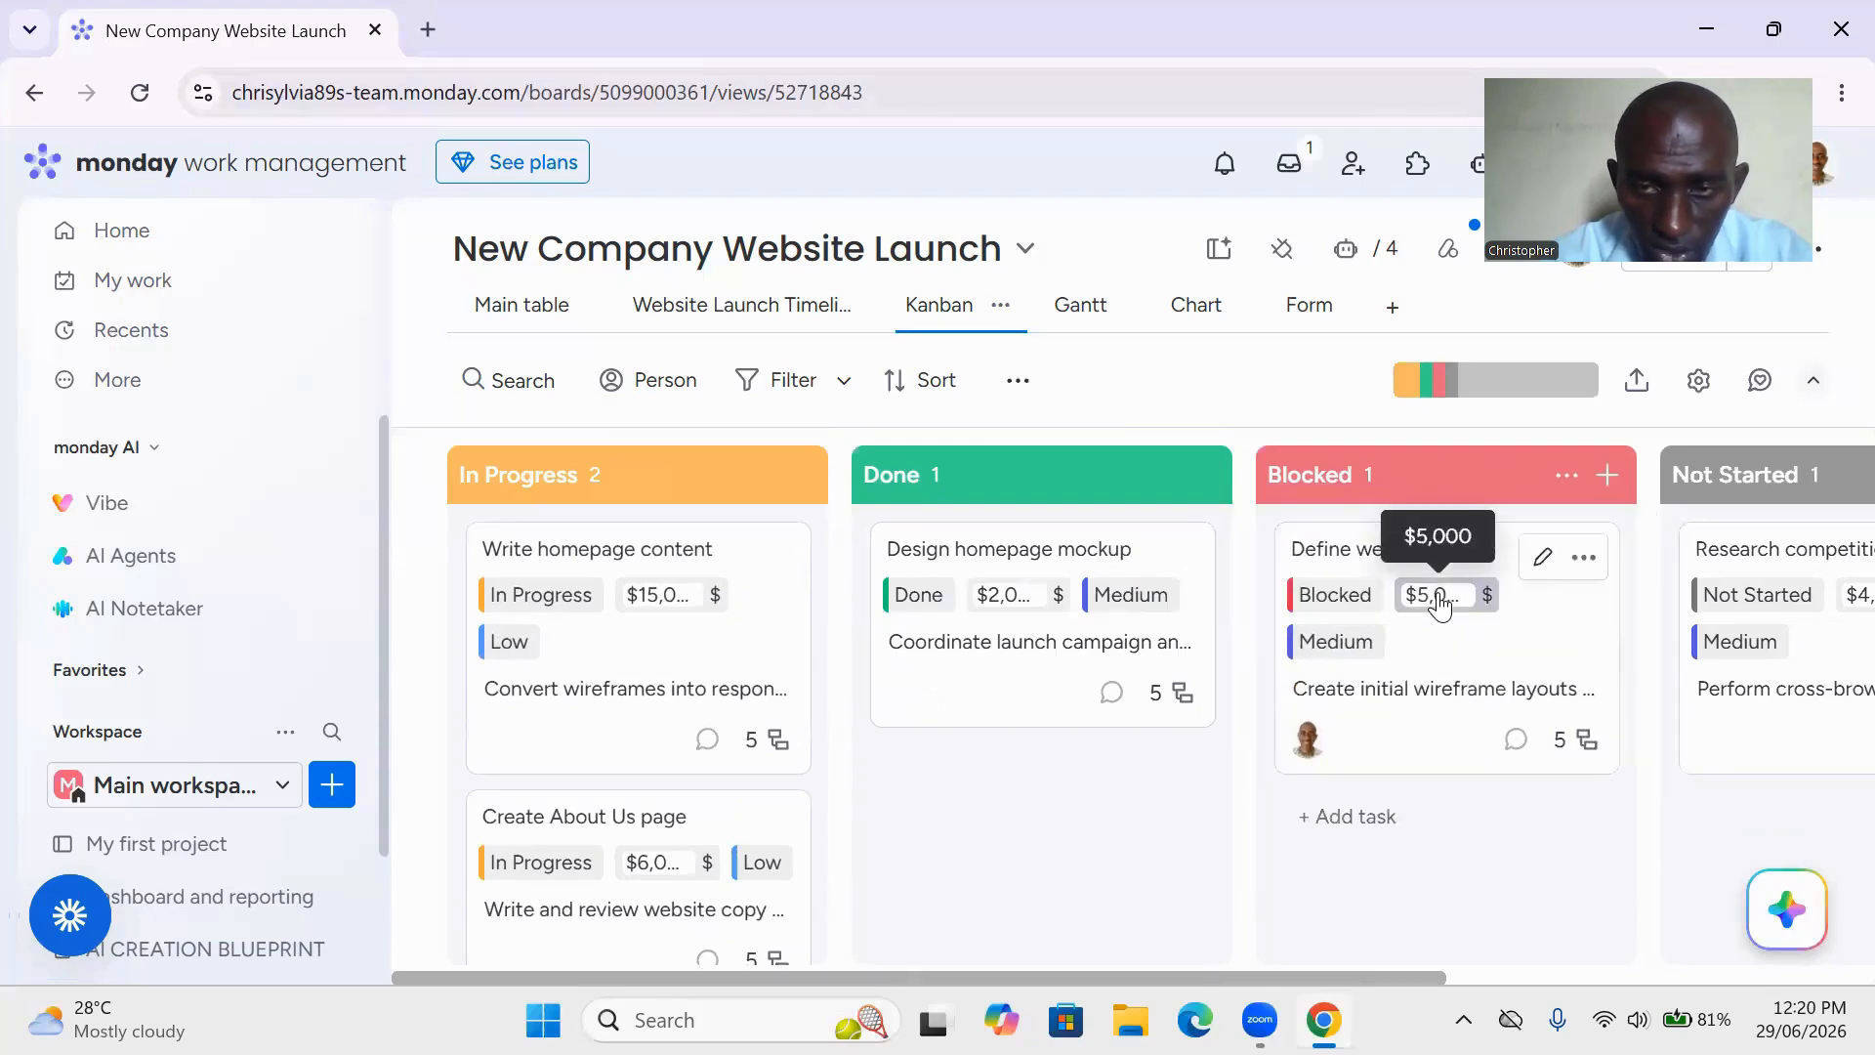
left_click_drag(1439, 606, 622, 587)
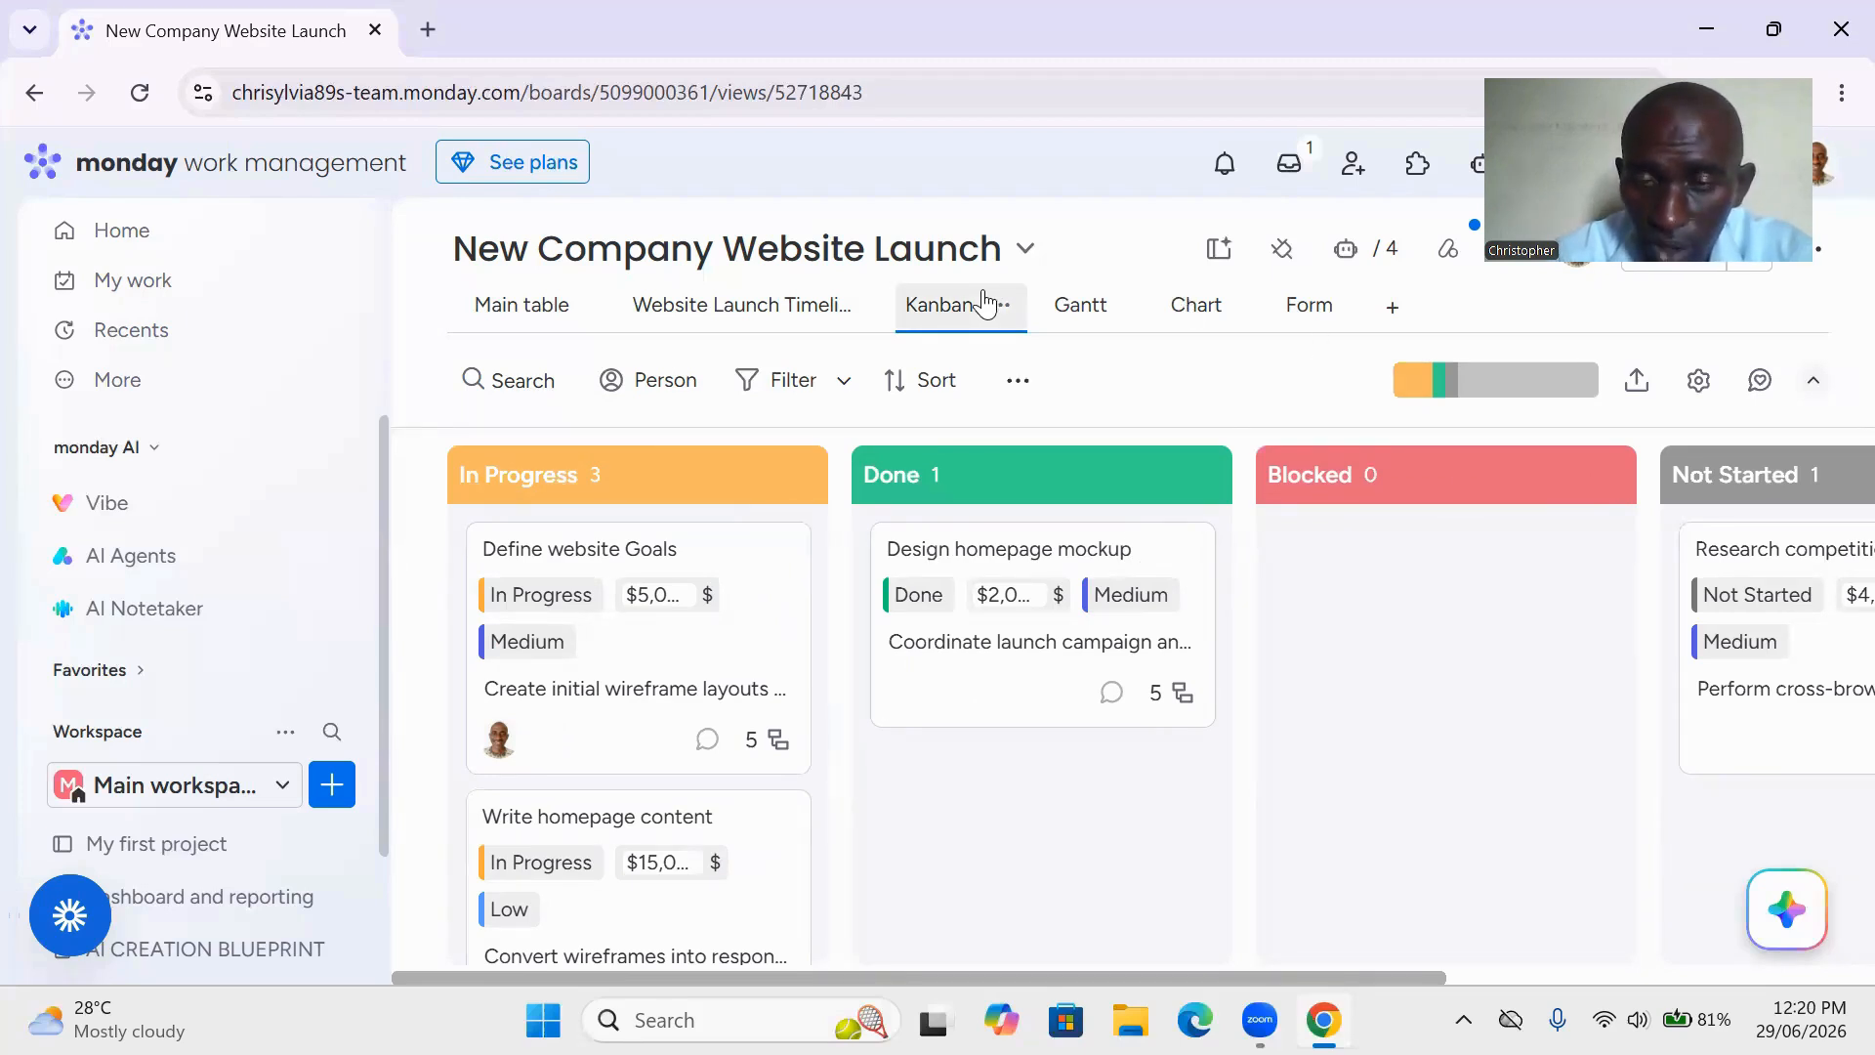
Examine the task list, date ranges and bars in the board's Gantt view.
left_click(1091, 313)
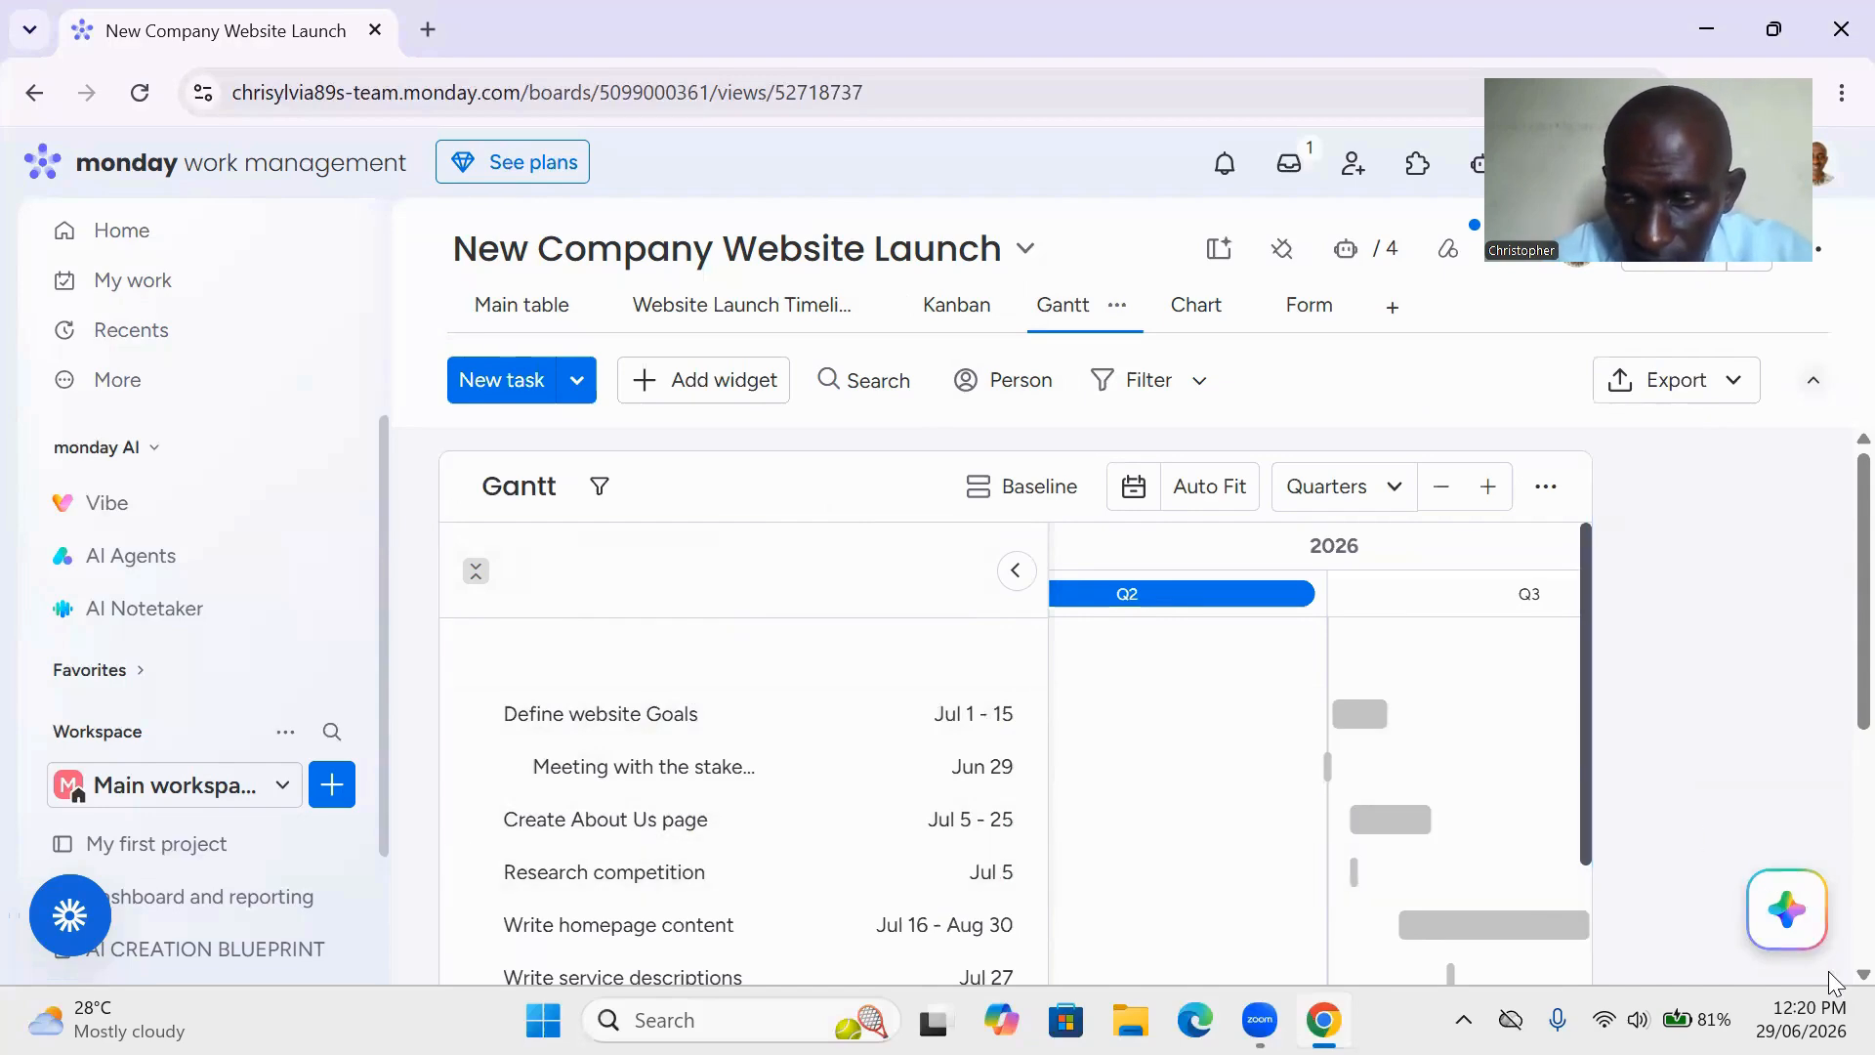
scroll(1833, 979, "down", 2)
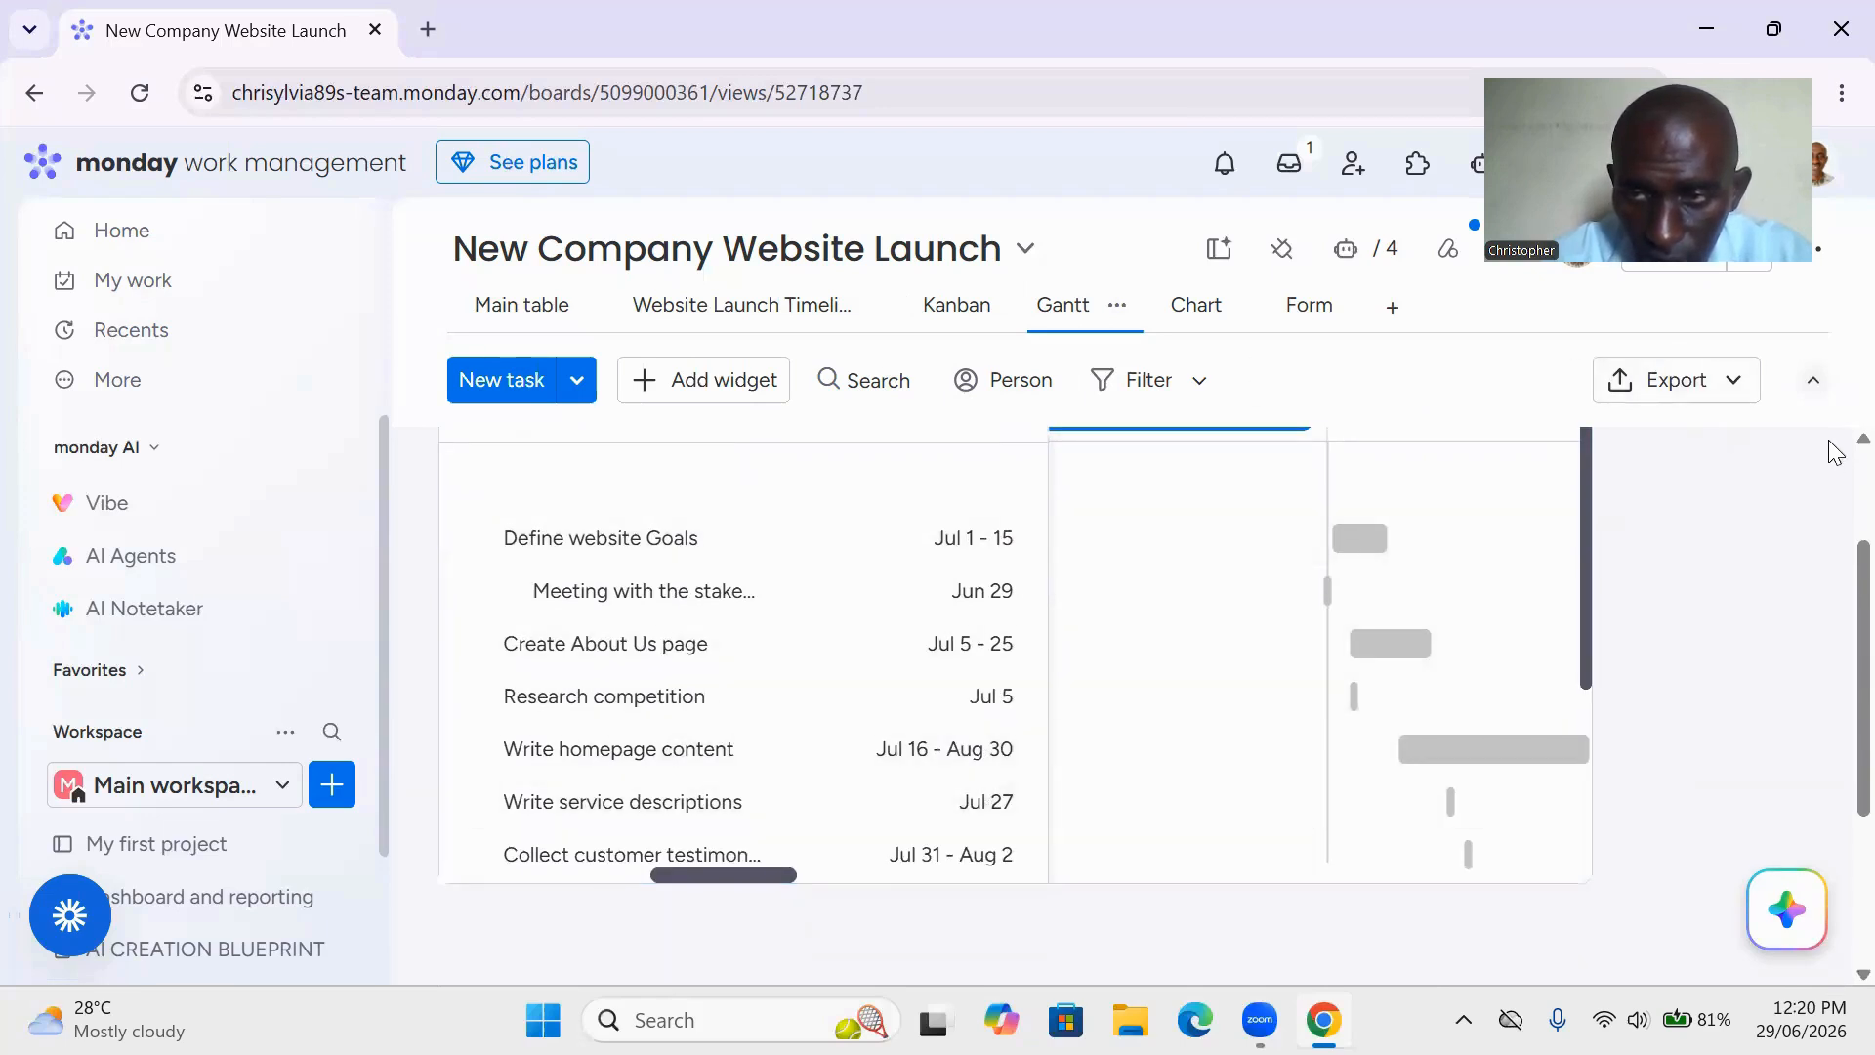
scroll(1834, 451, "up", 1)
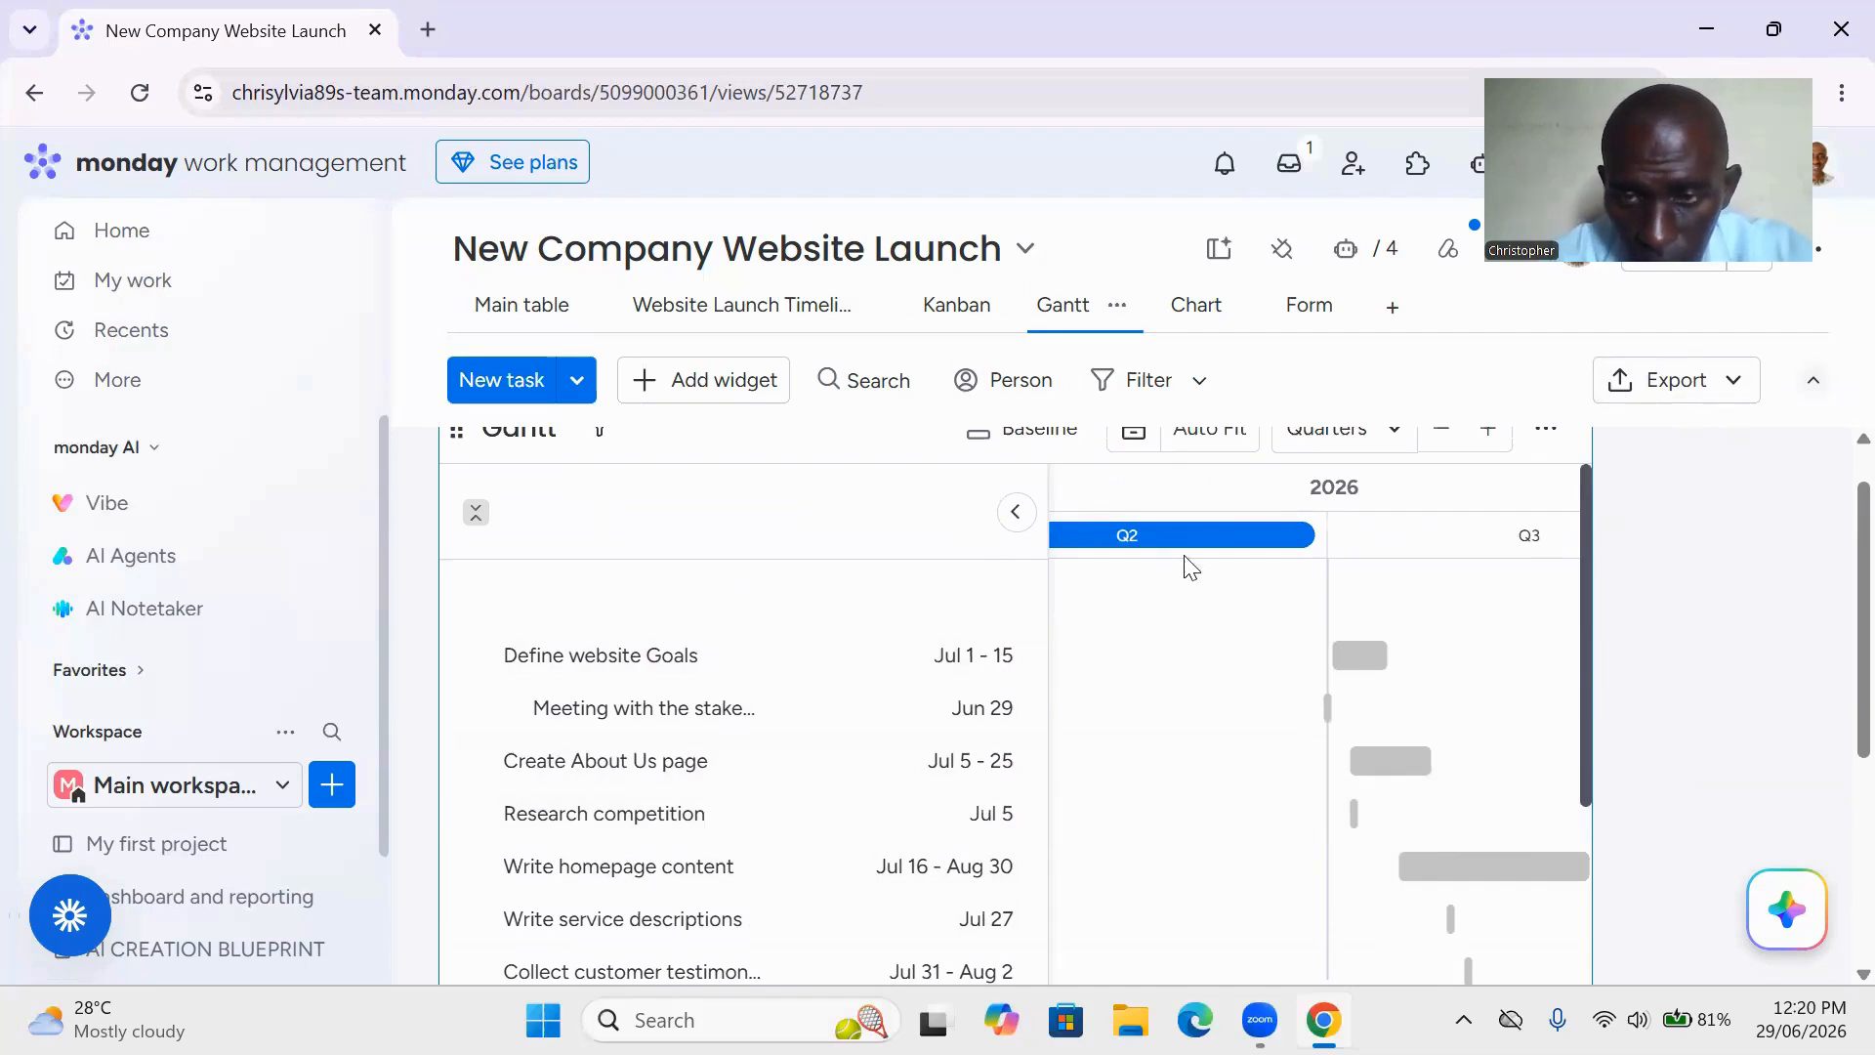
scroll(1590, 787, "down", 2)
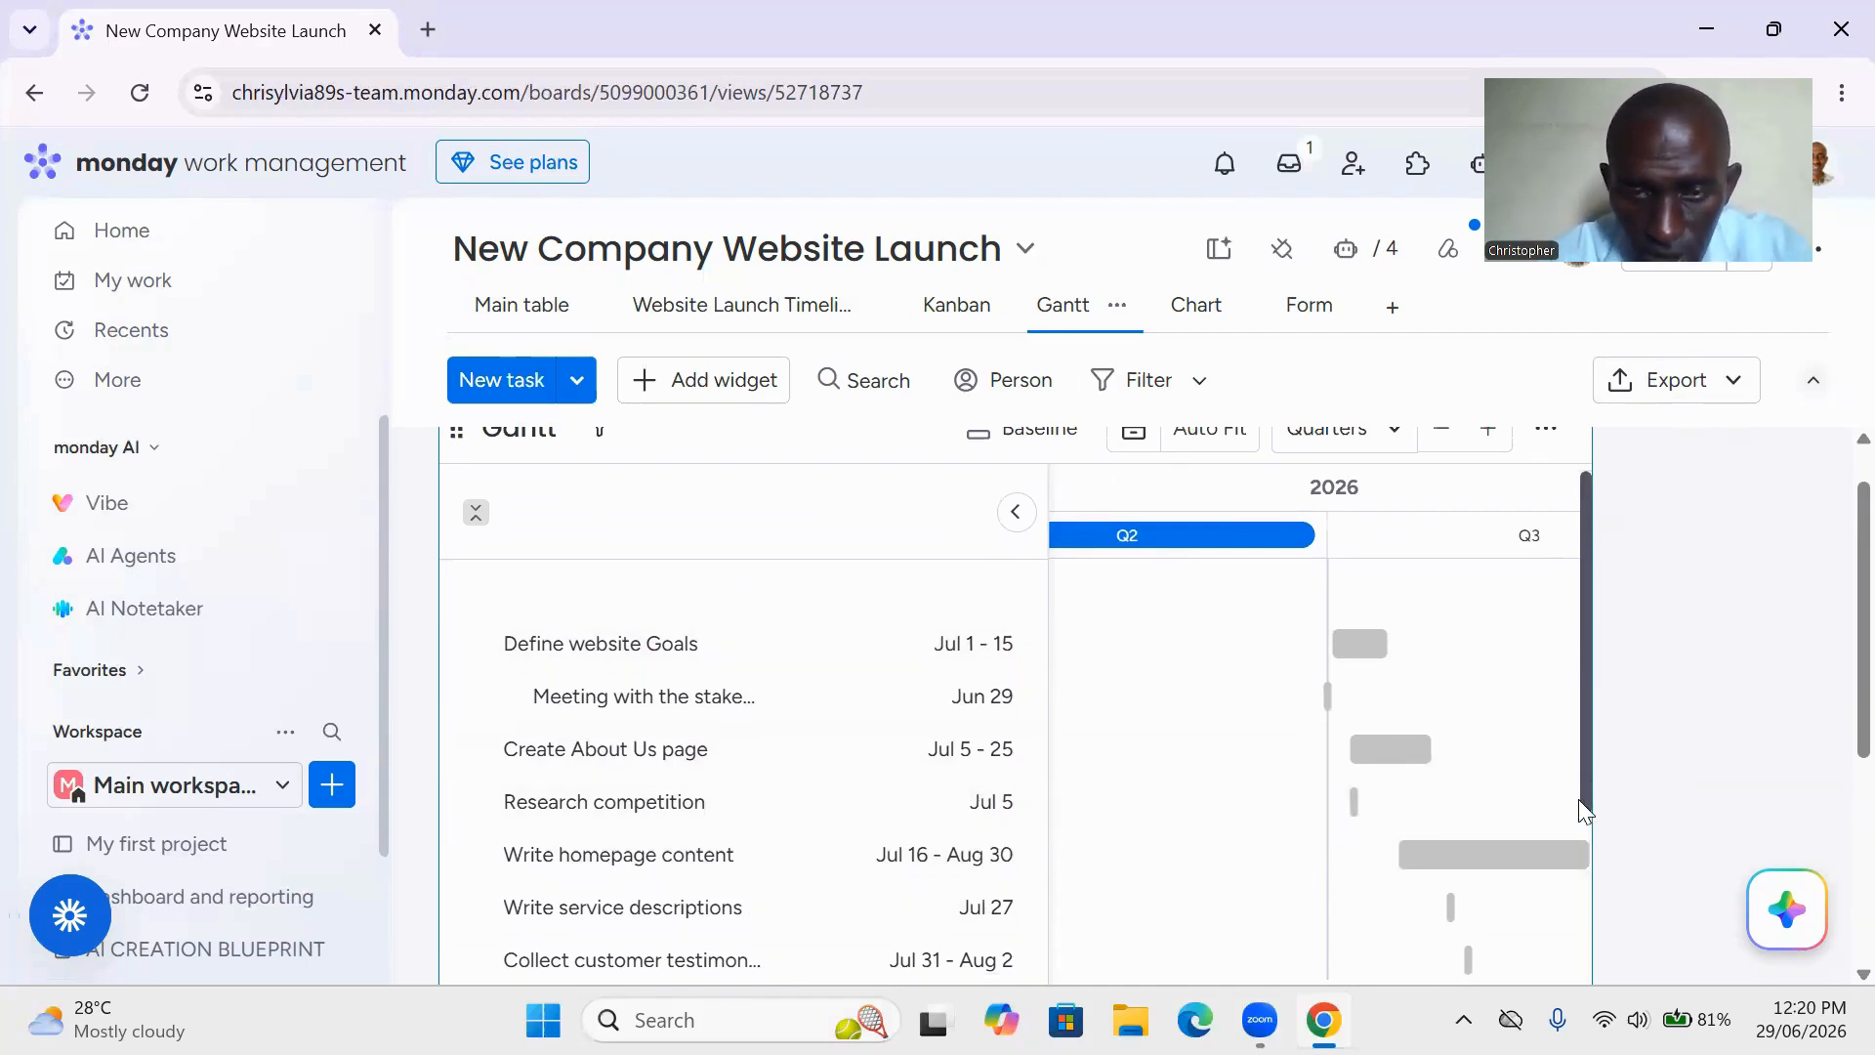
scroll(1584, 950, "down", 2)
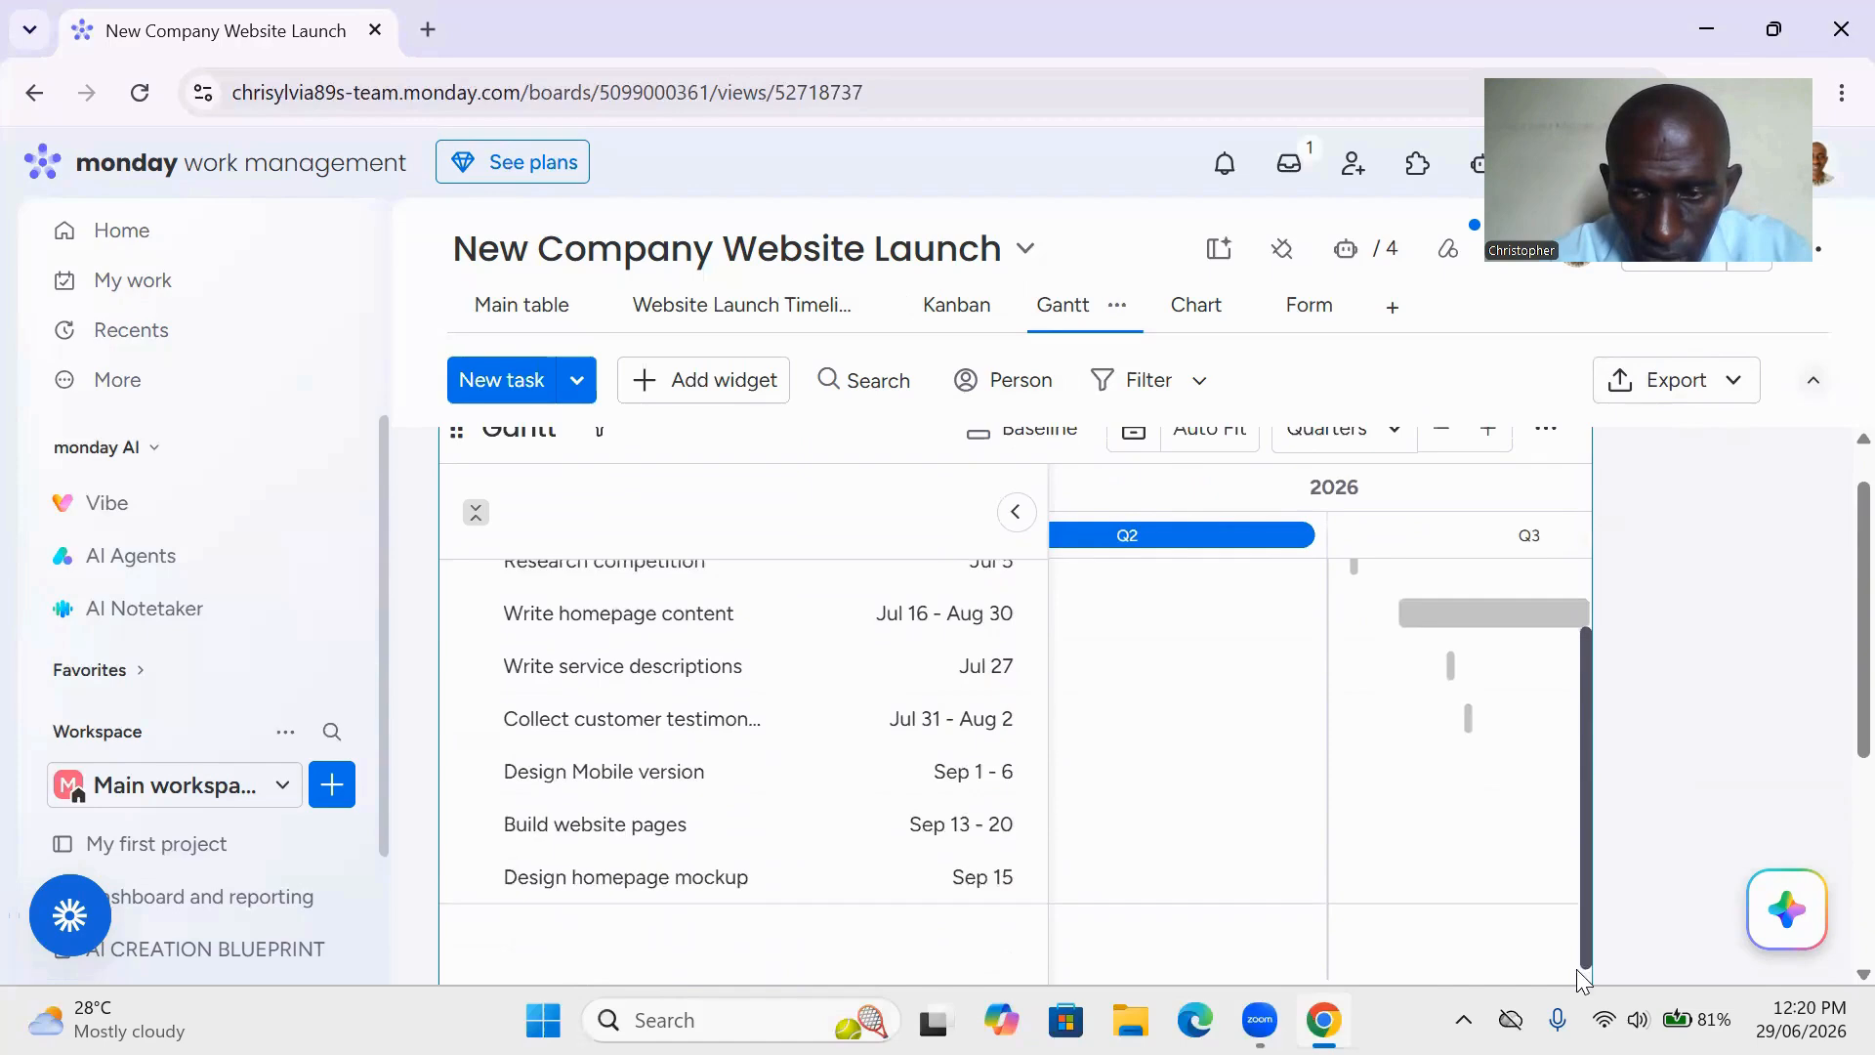
scroll(1583, 836, "up", 4)
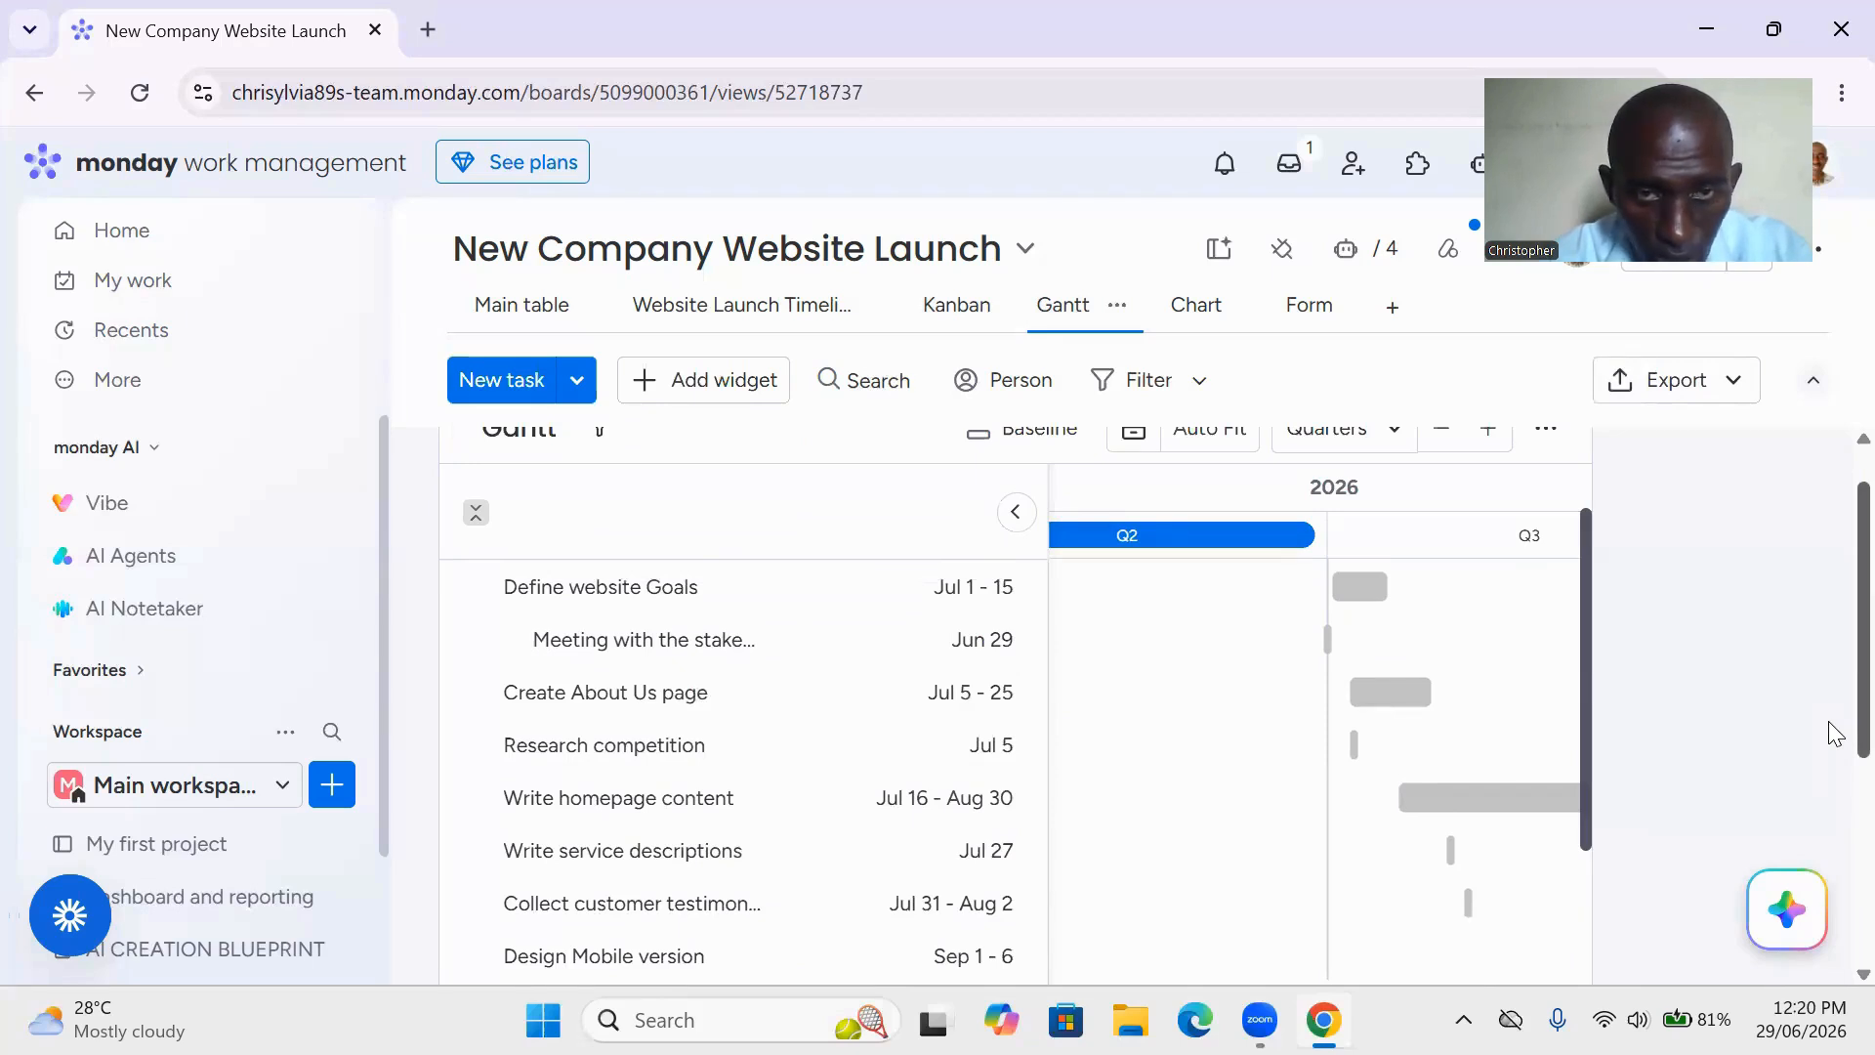
scroll(1831, 743, "down", 2)
scroll(1829, 782, "up", 3)
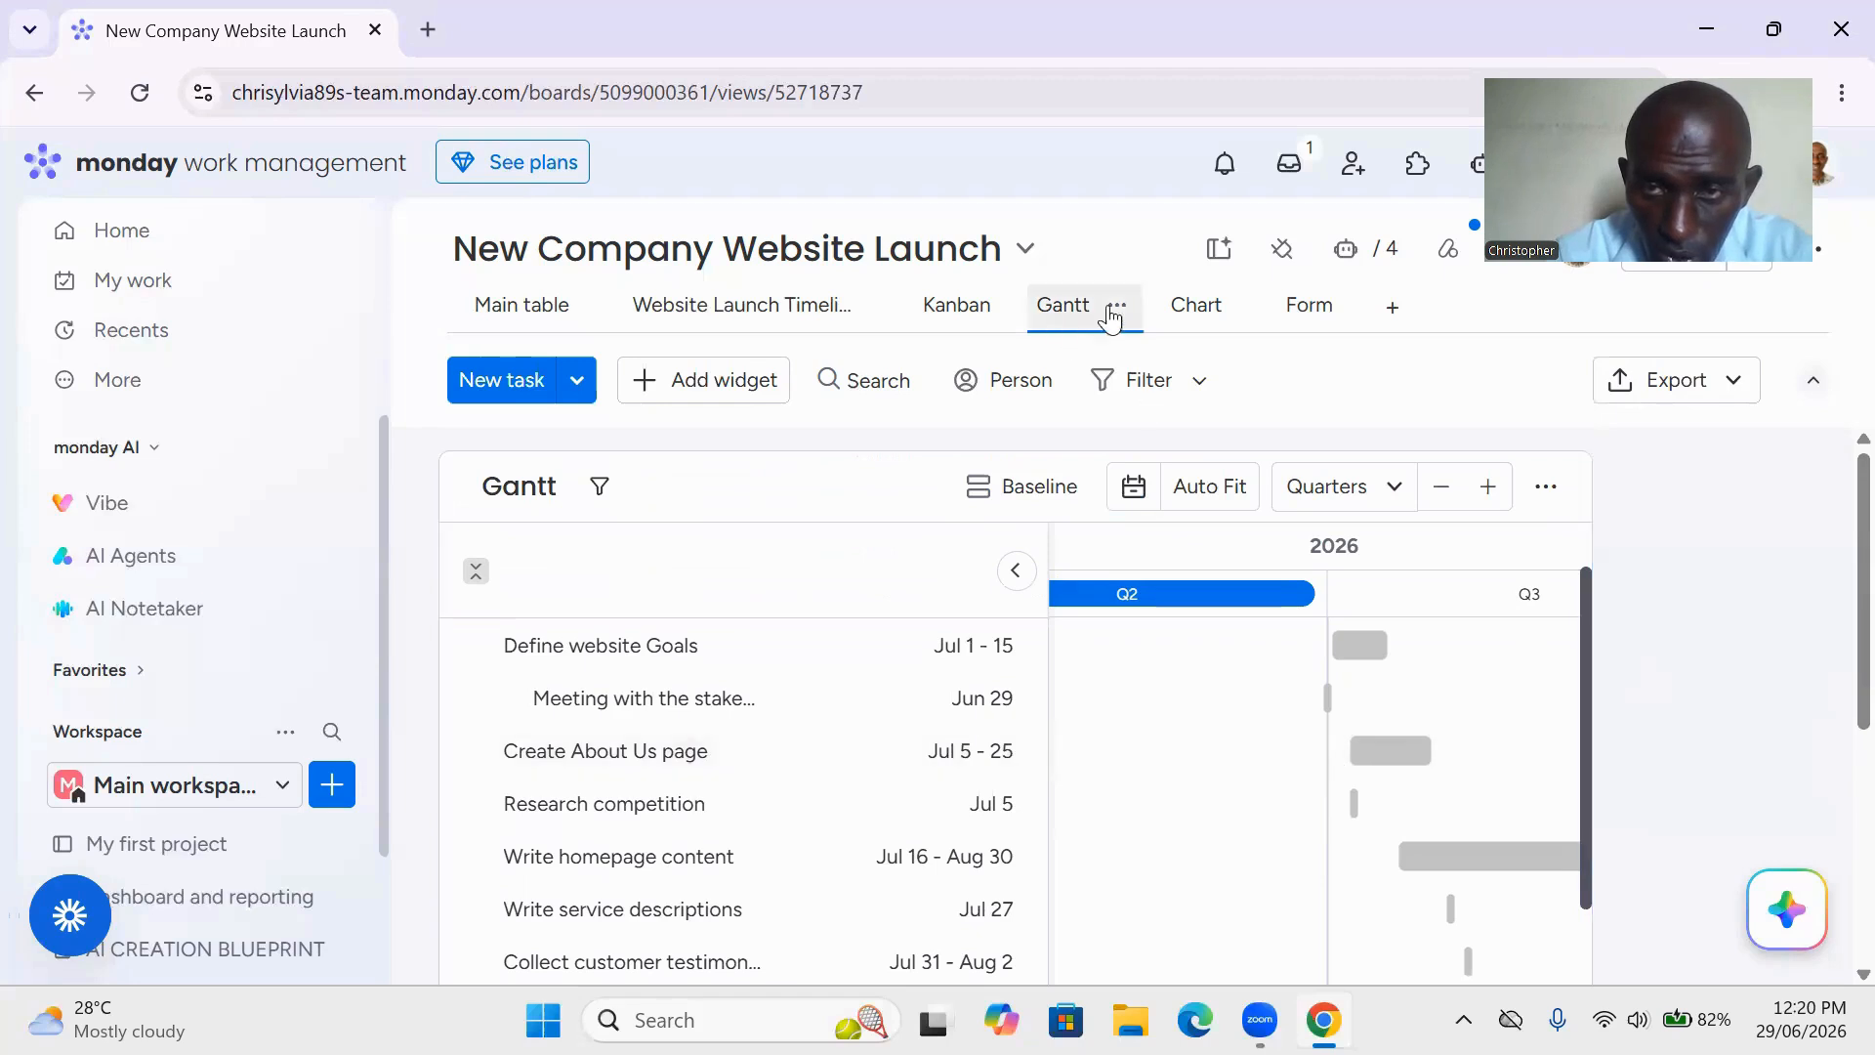
Review the Chart view's Chart, Numbers and Battery widgets, and check which widget types can be added.
left_click(1215, 320)
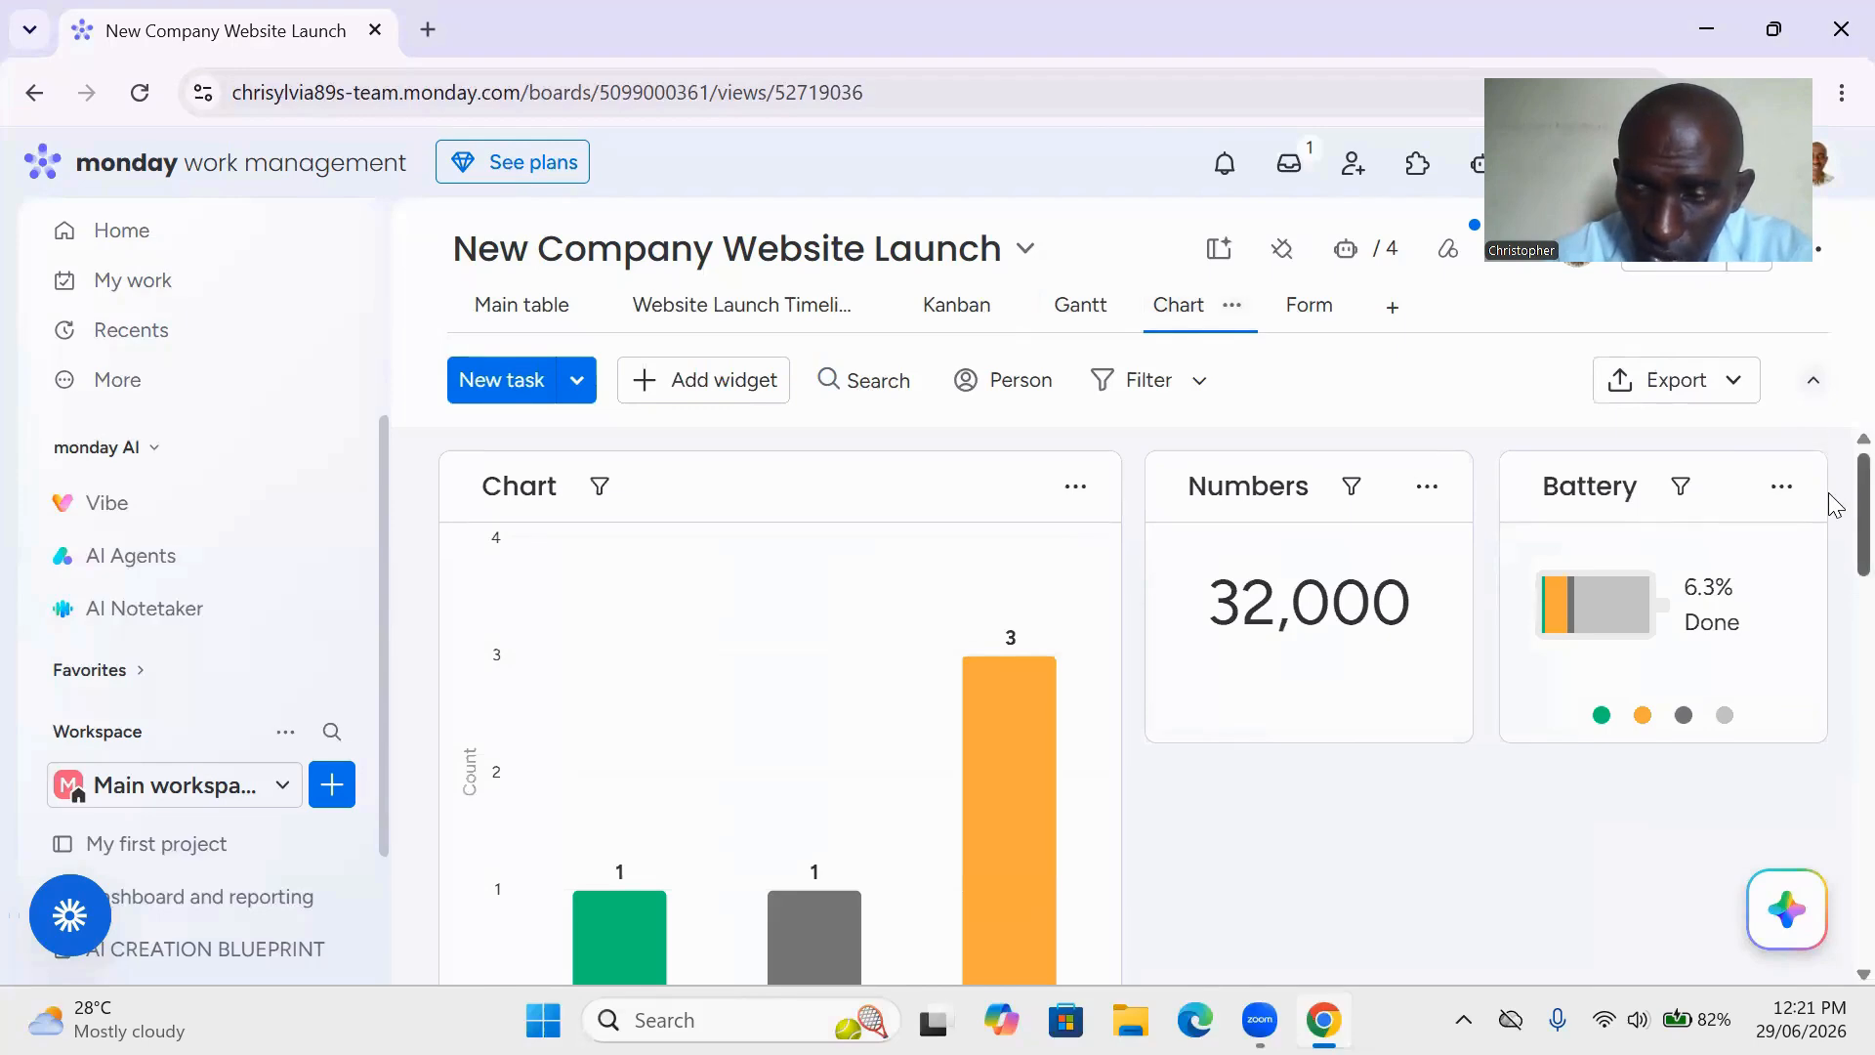
scroll(1836, 505, "down", 3)
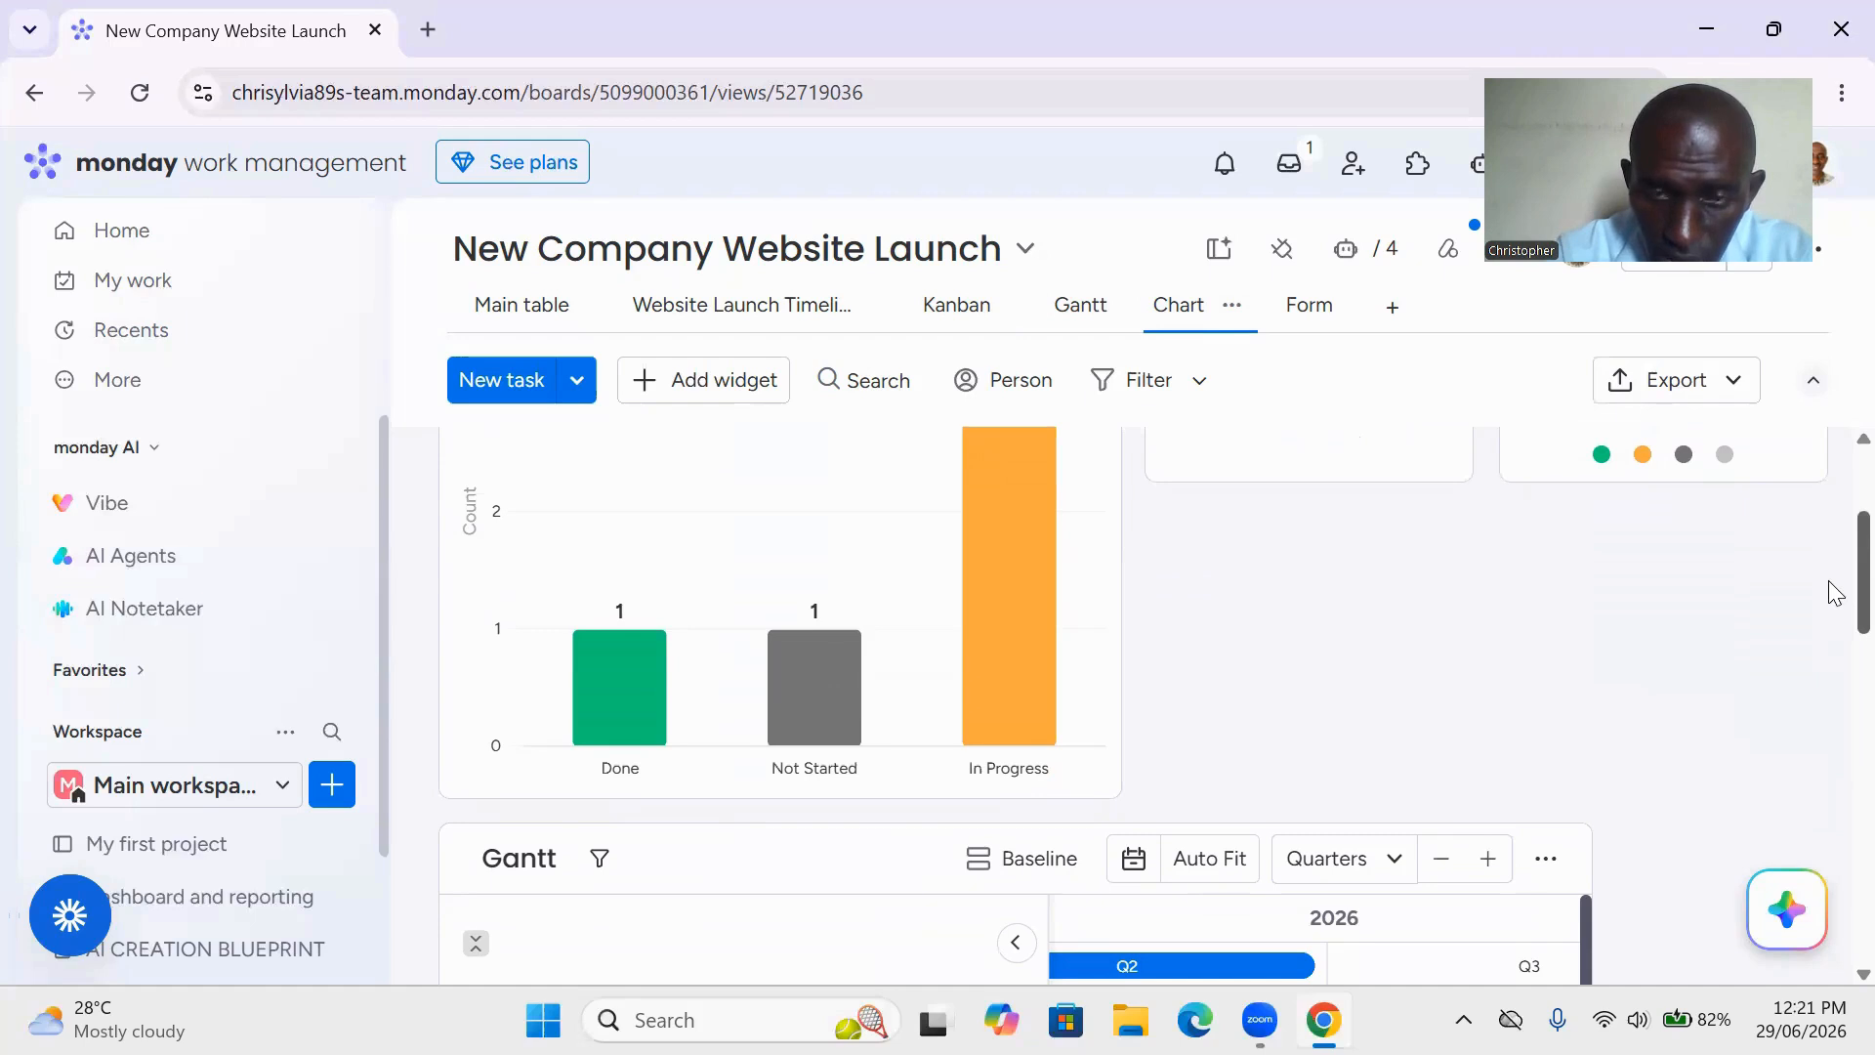
scroll(1834, 591, "up", 3)
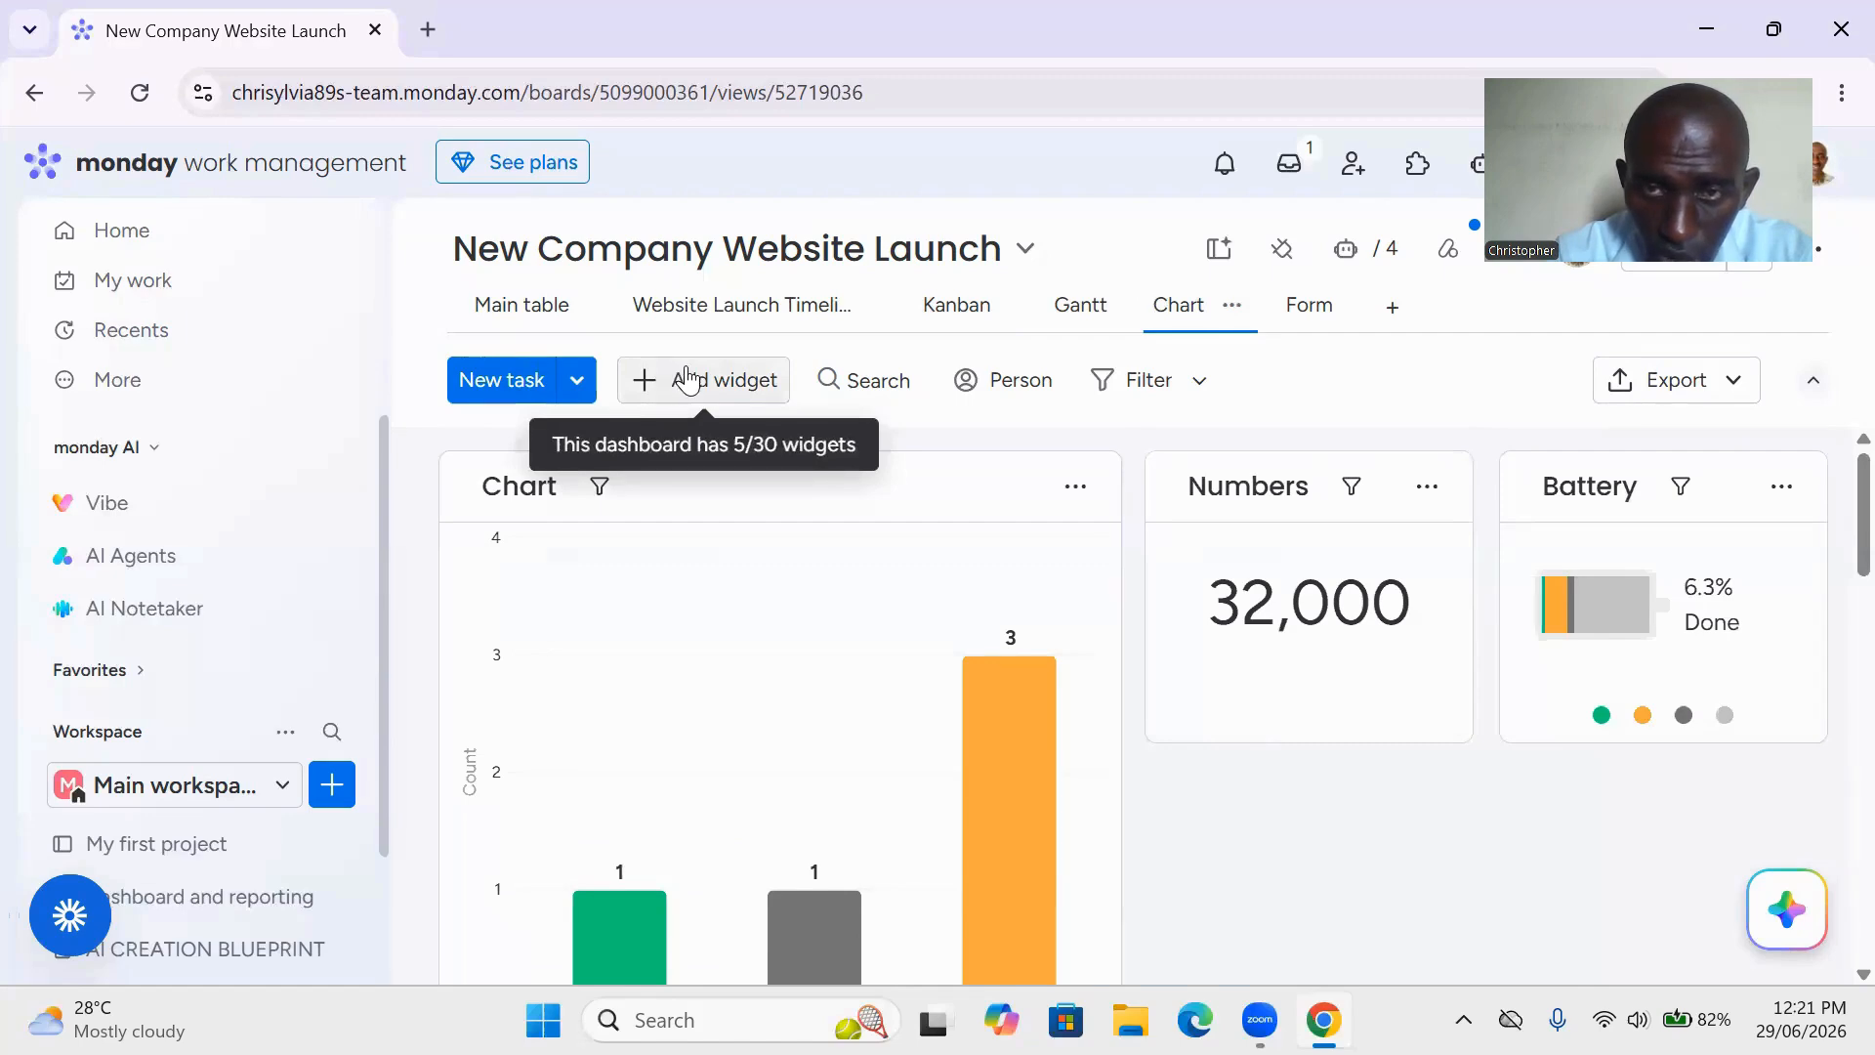
left_click(723, 381)
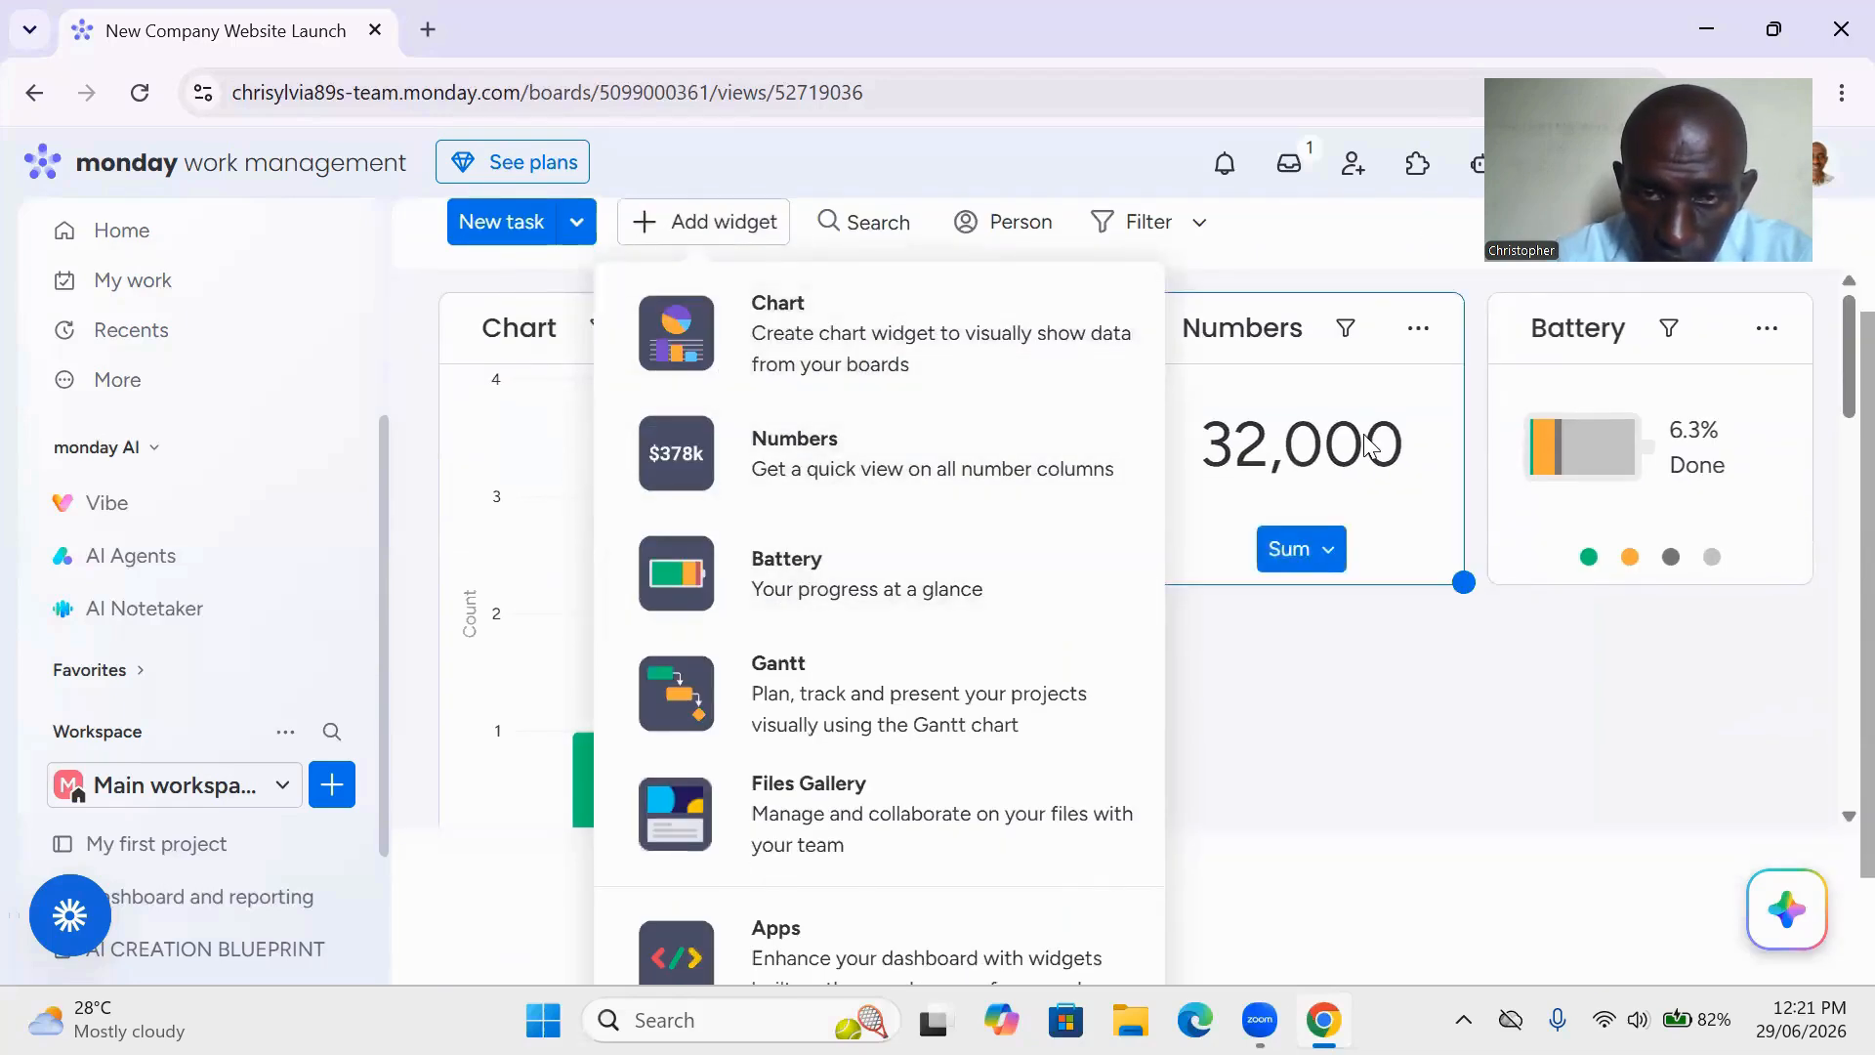
left_click(1229, 414)
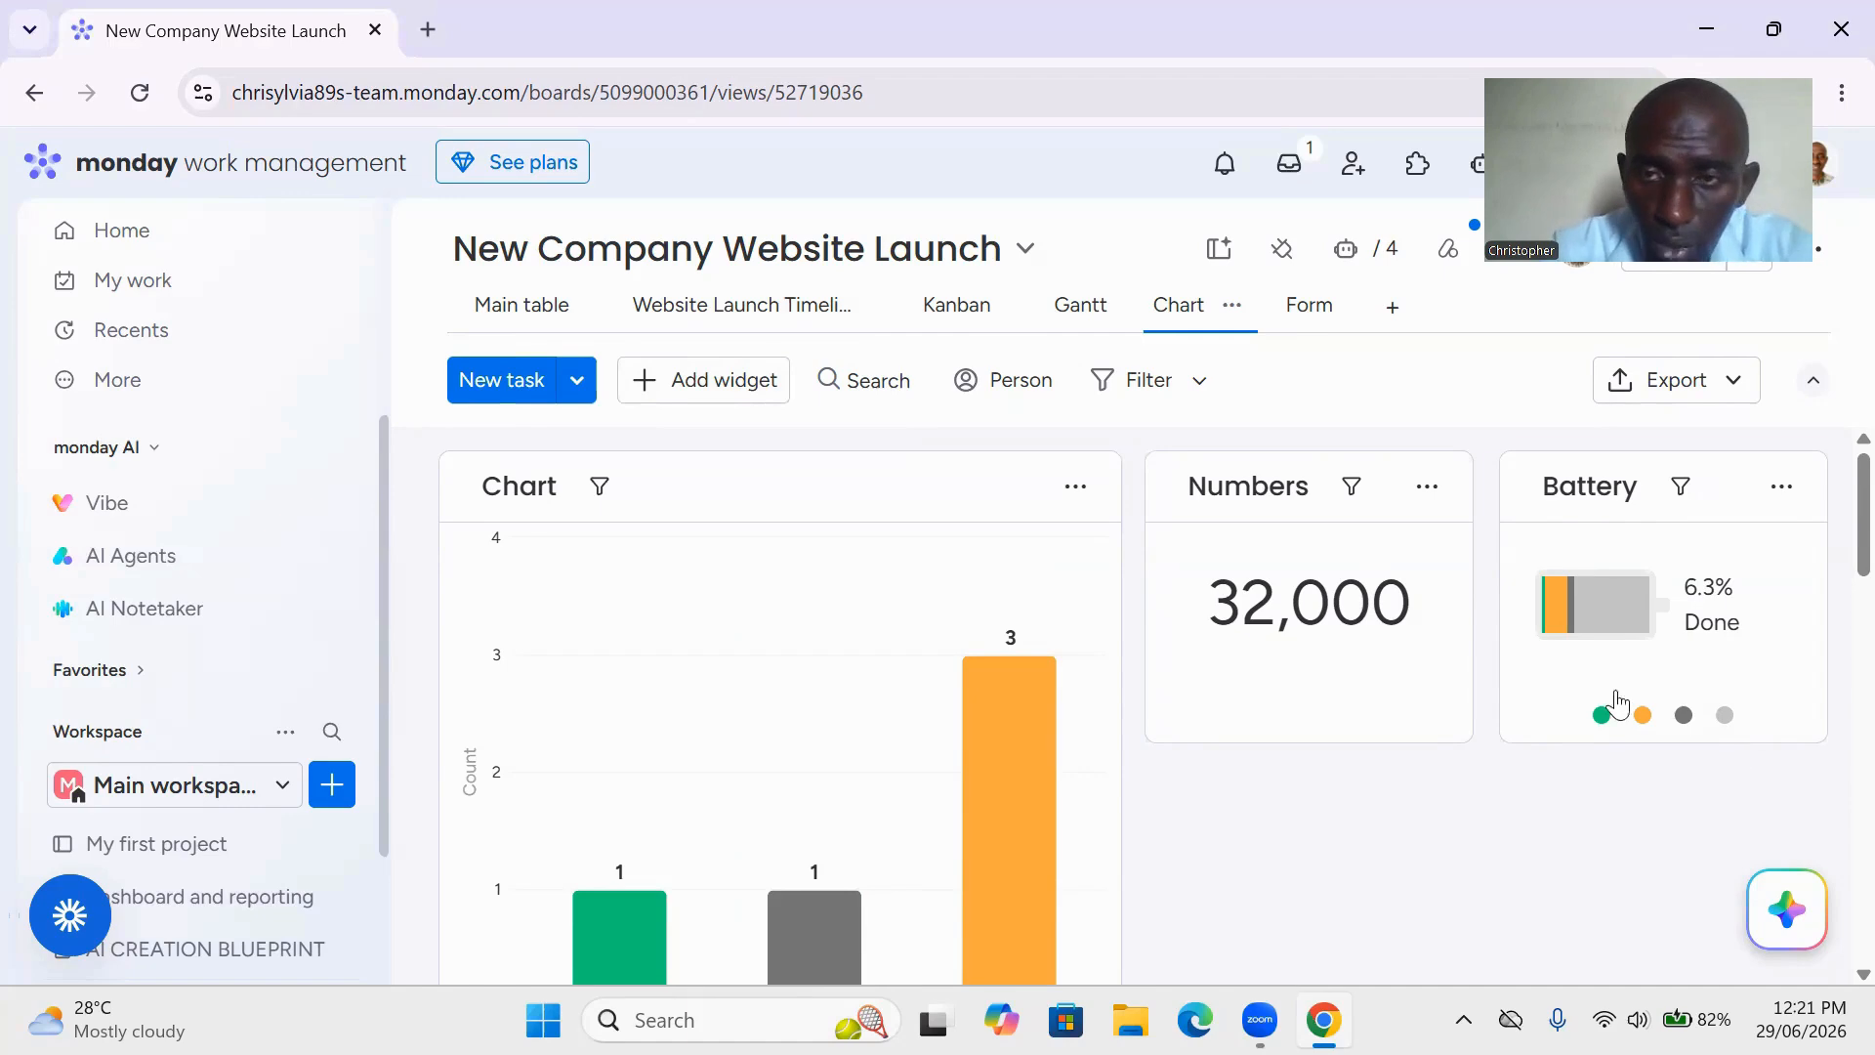
Look over the New Company Website Launch form in the board's Form view.
left_click(1317, 304)
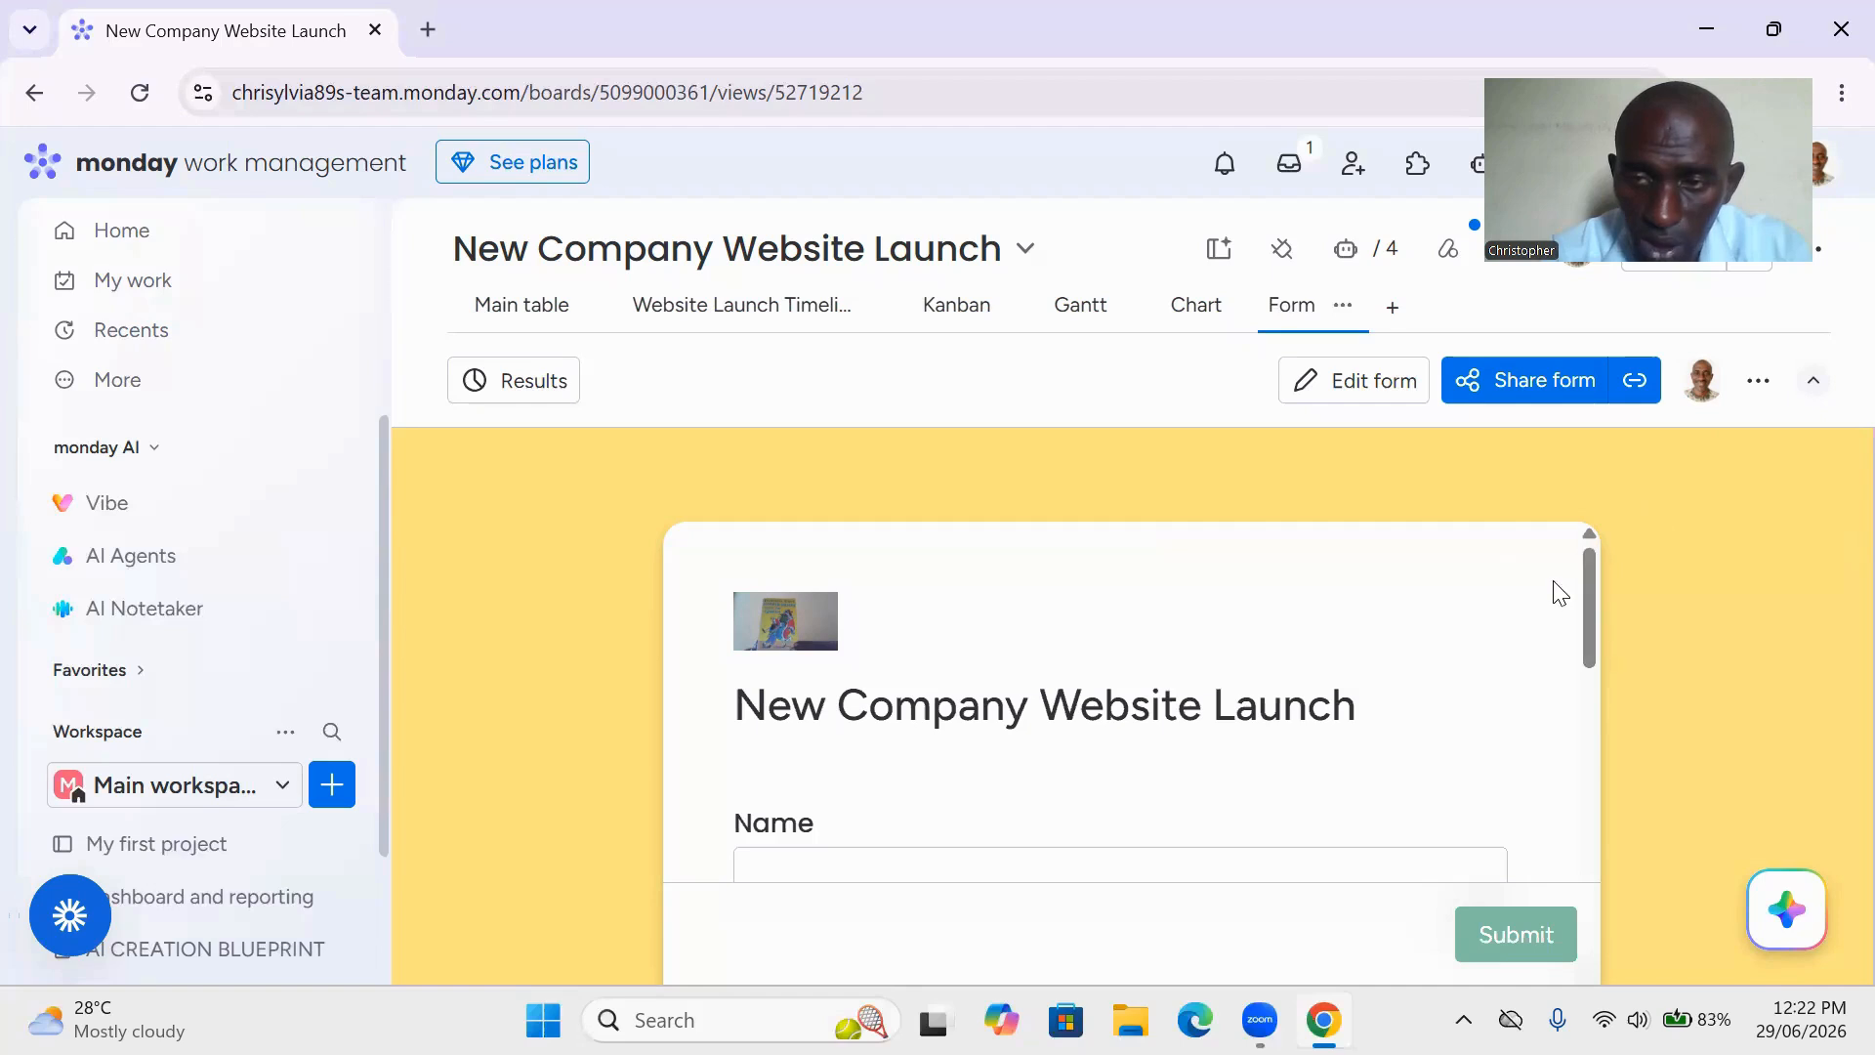
mouse_move(1592, 607)
left_mouse_down()
mouse_move(1596, 799)
mouse_move(1609, 590)
left_mouse_up()
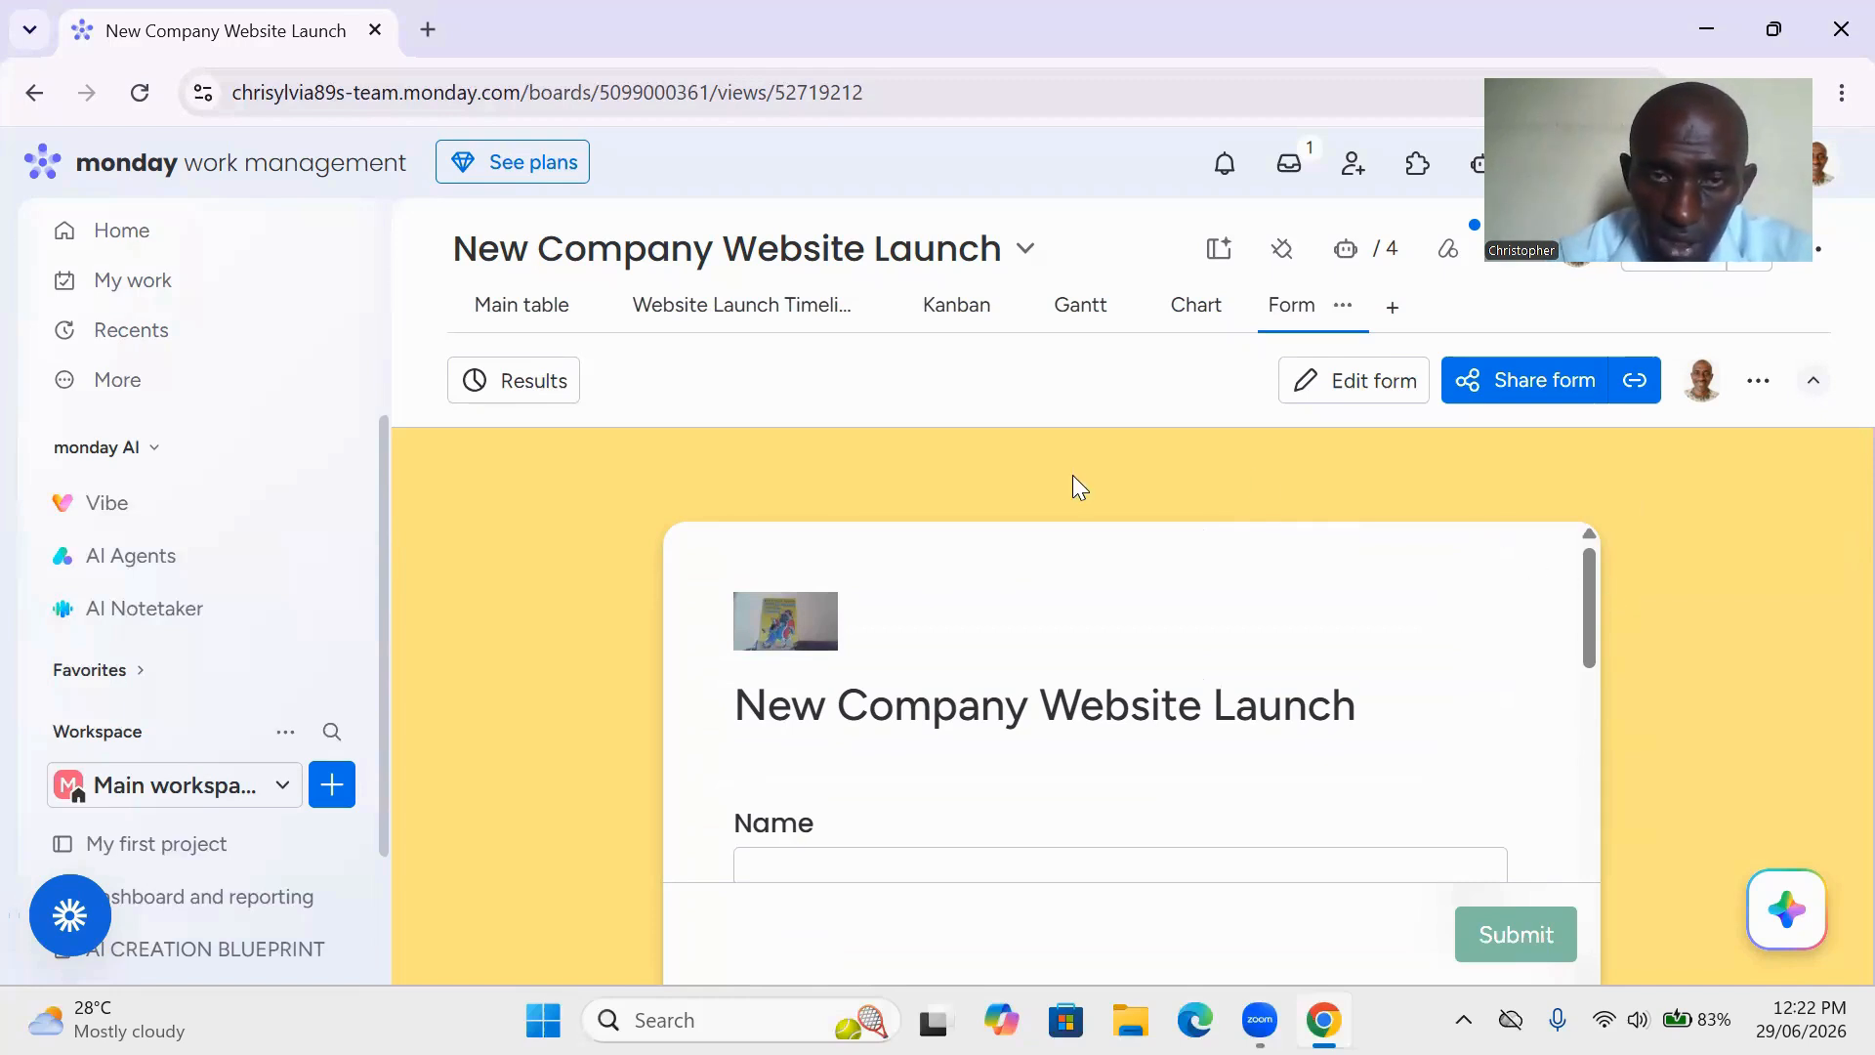
Return to the board's main table and look over the Planning and Content Creation groups.
left_click(550, 317)
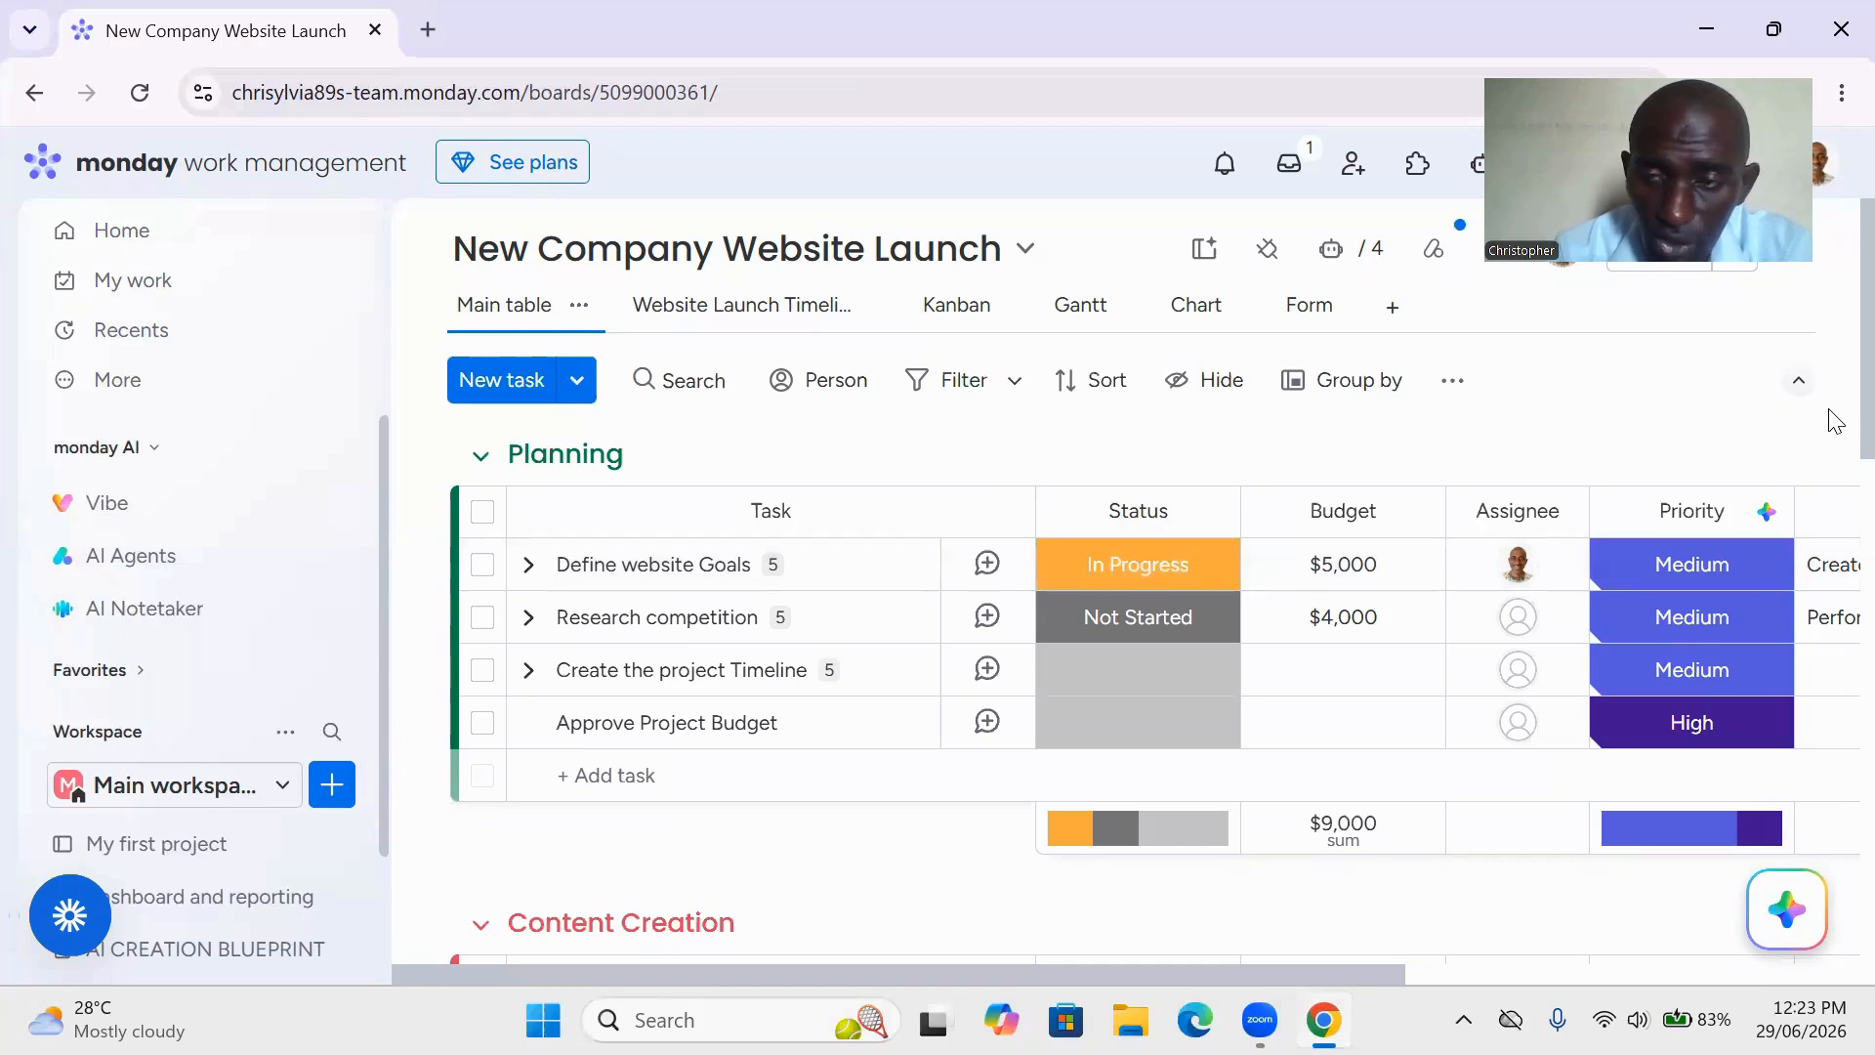
scroll(1828, 452, "down", 2)
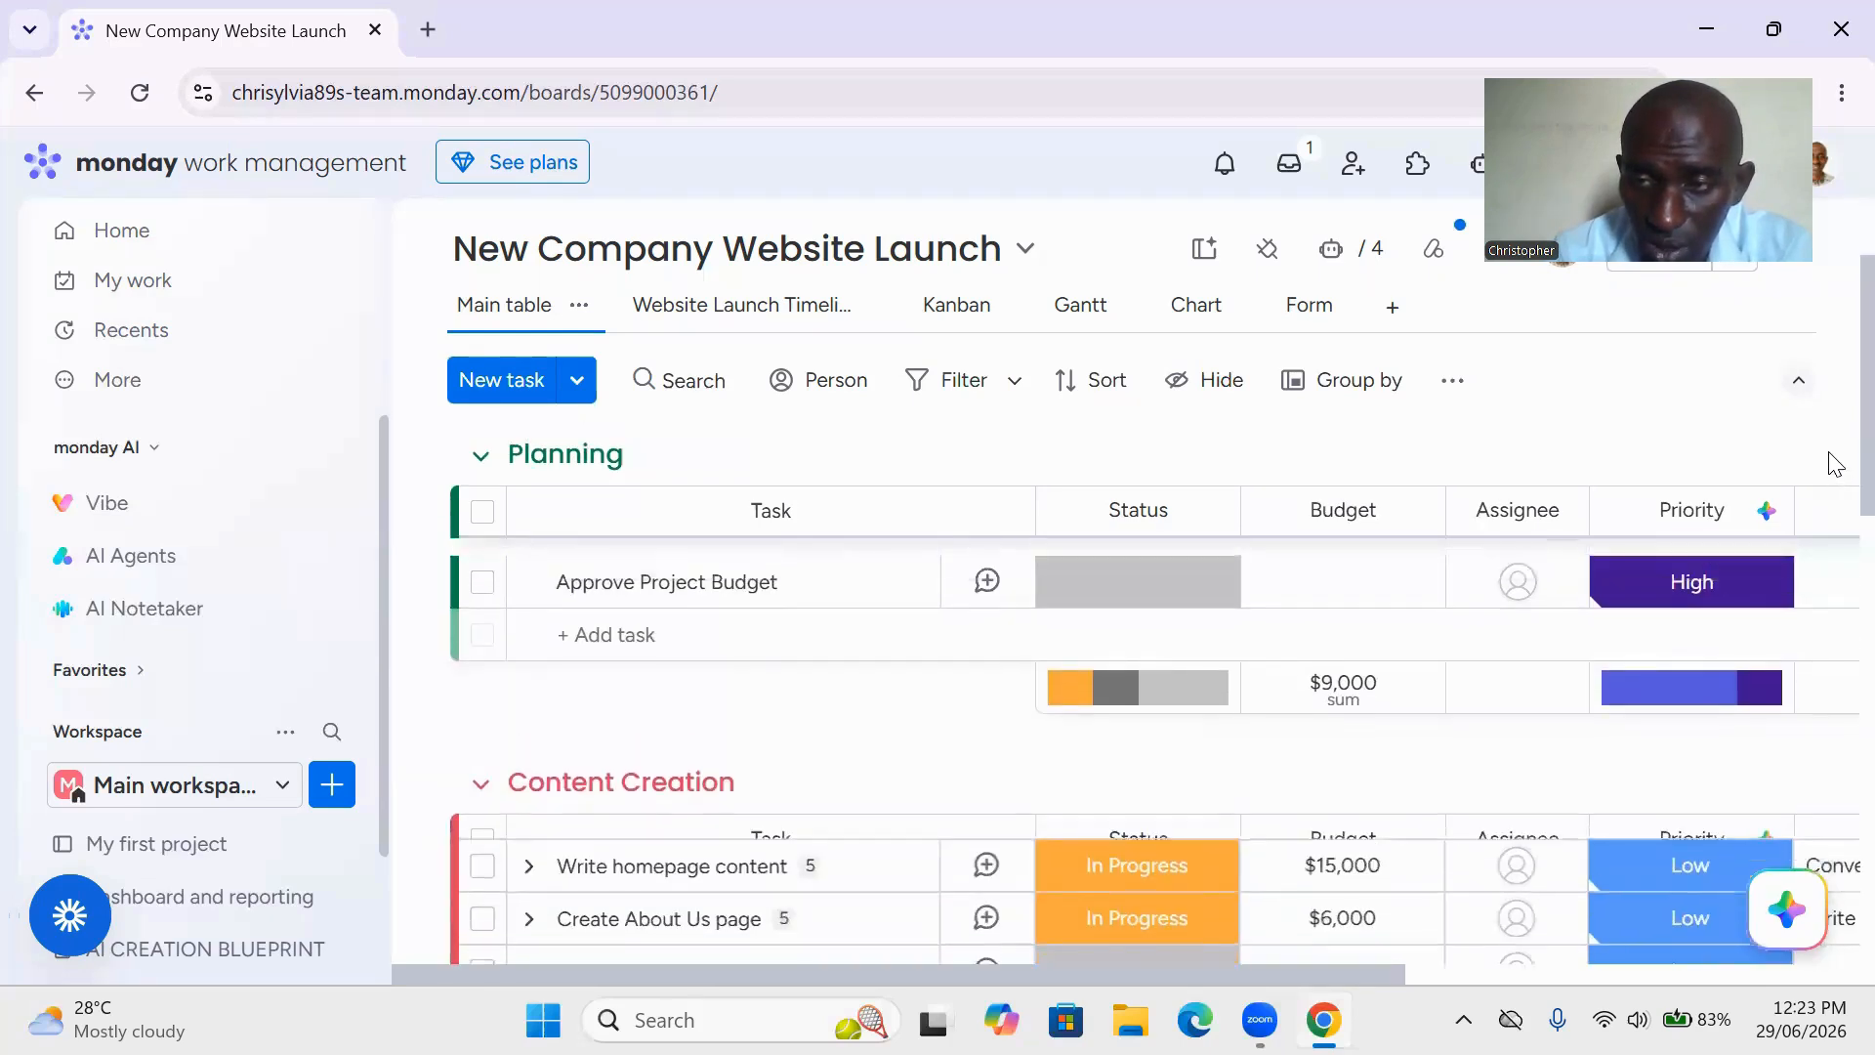
scroll(1831, 430, "up", 2)
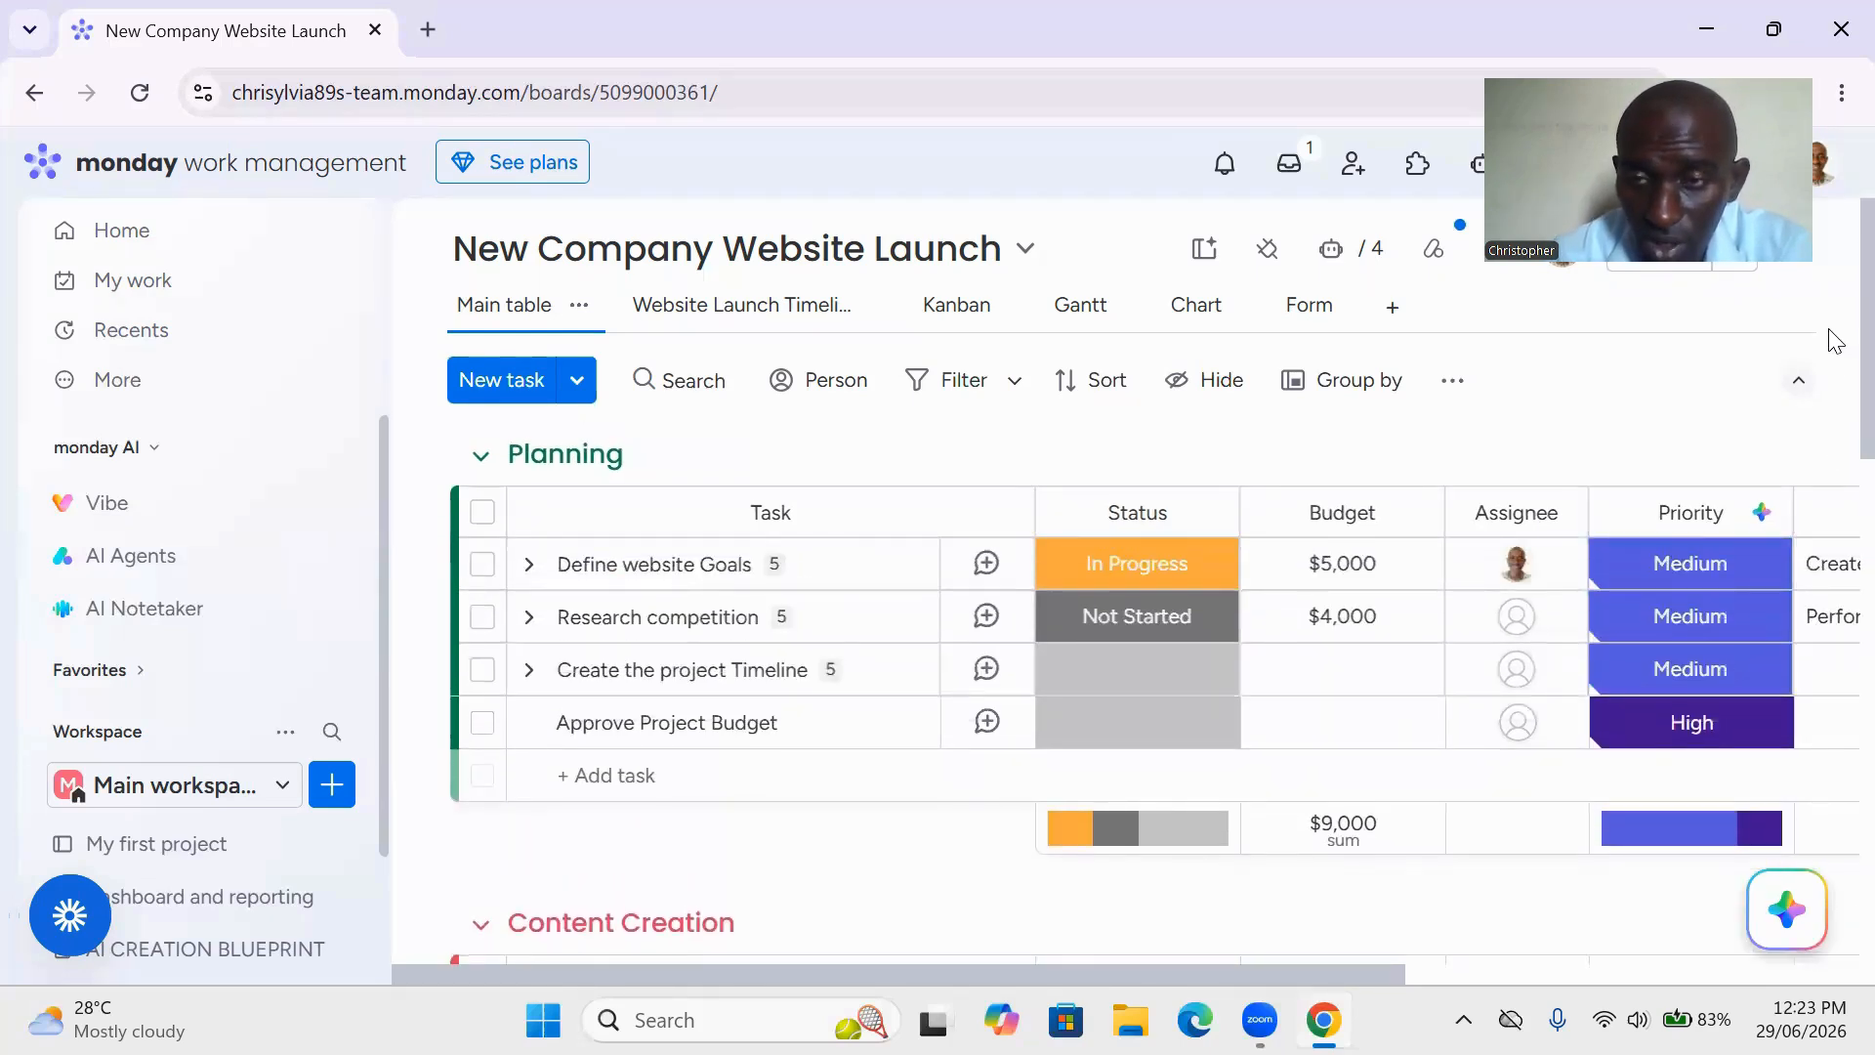